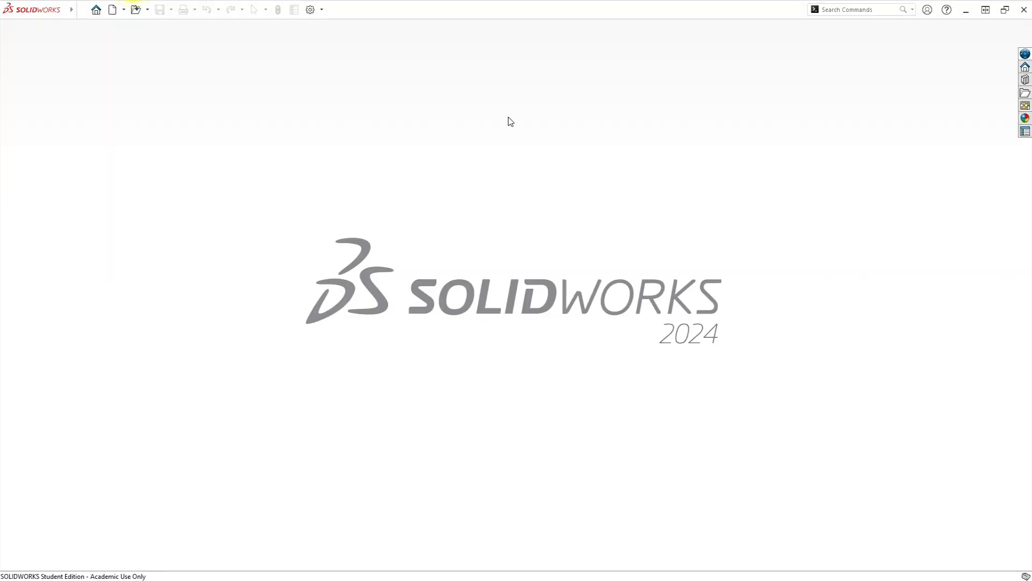
- Create a new part and start a sketch on its Front Plane
left_click(111, 11)
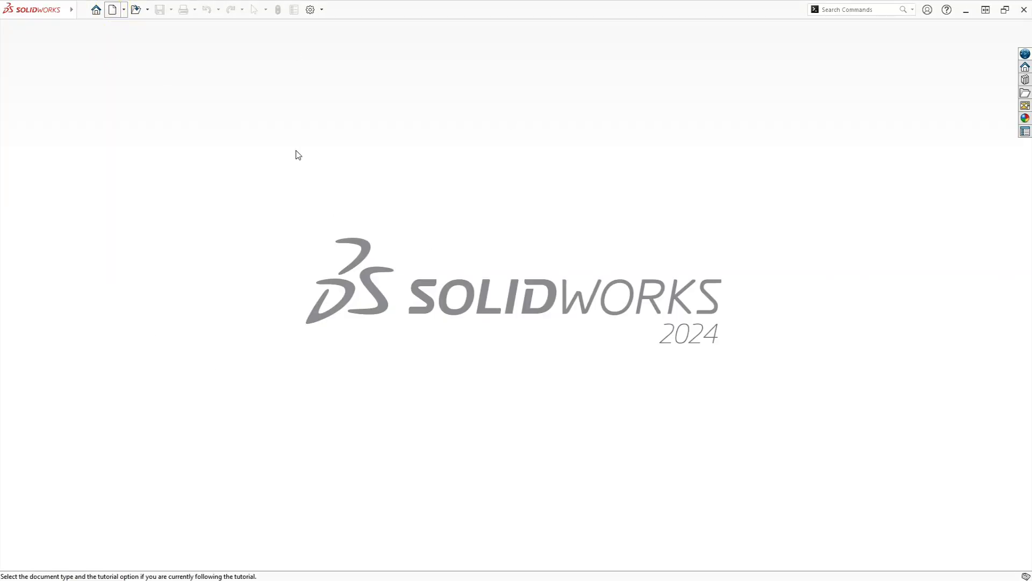
left_click_drag(364, 2, 390, 140)
left_click(457, 392)
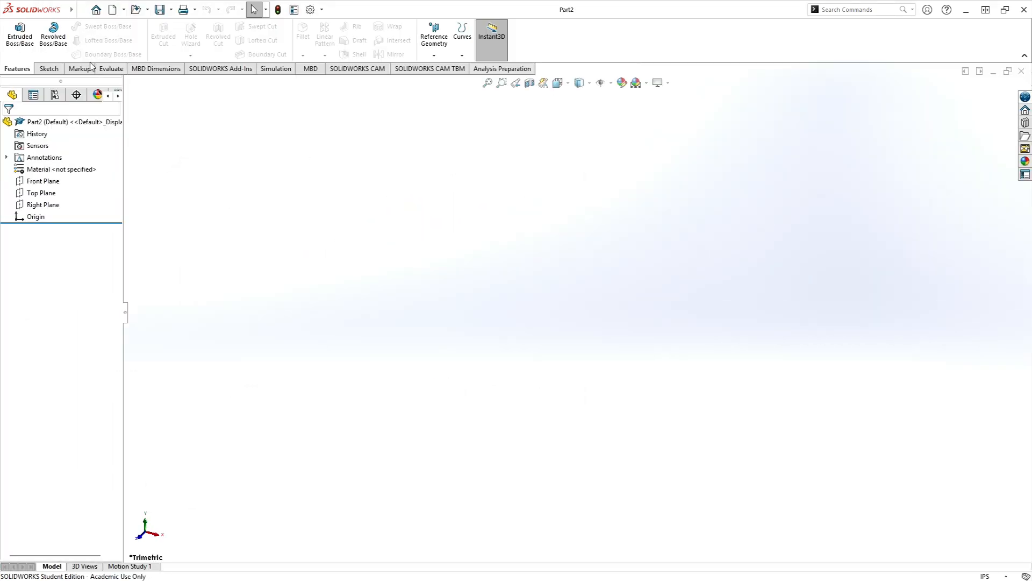
left_click(49, 69)
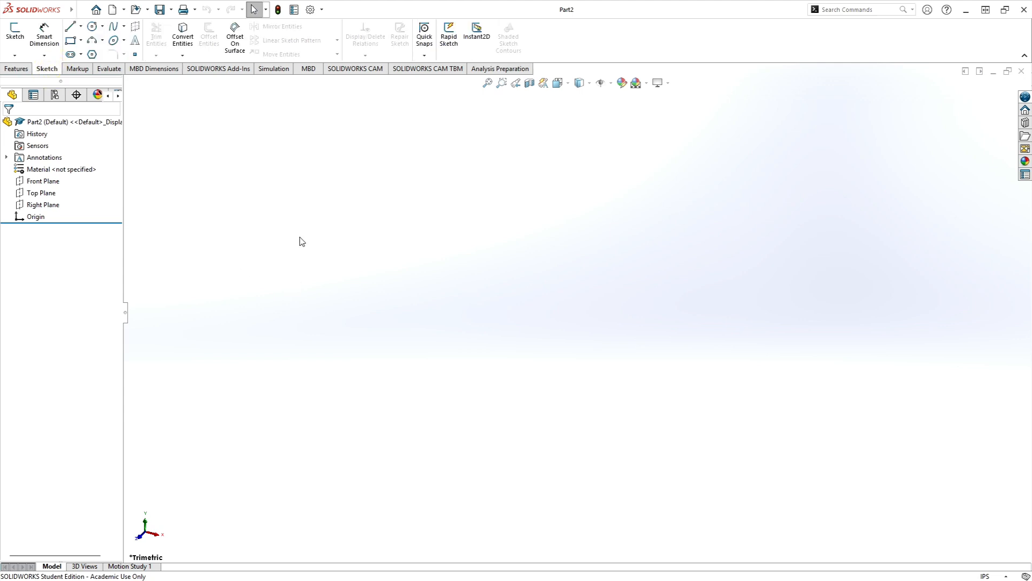
left_click(16, 38)
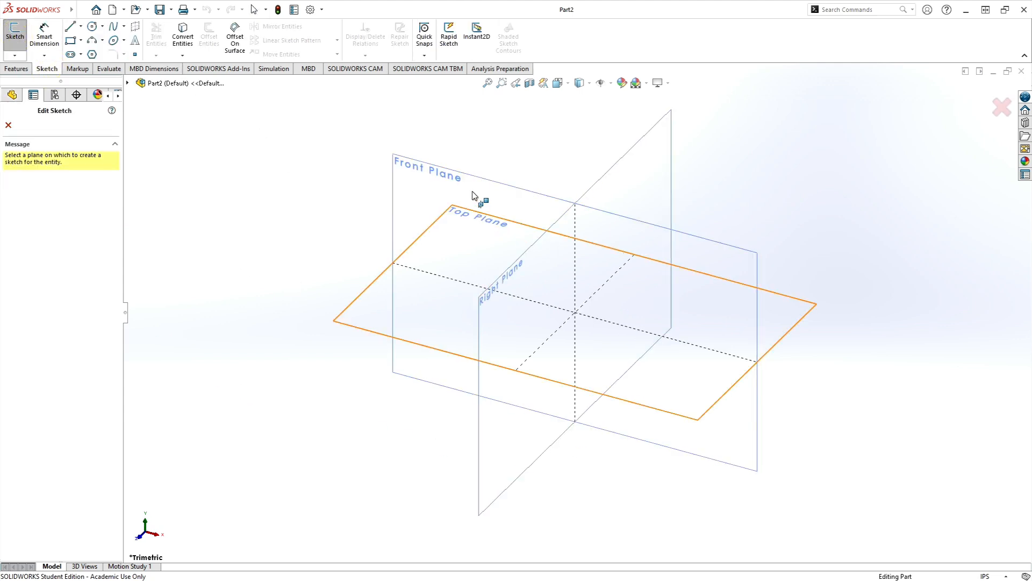
left_click(473, 192)
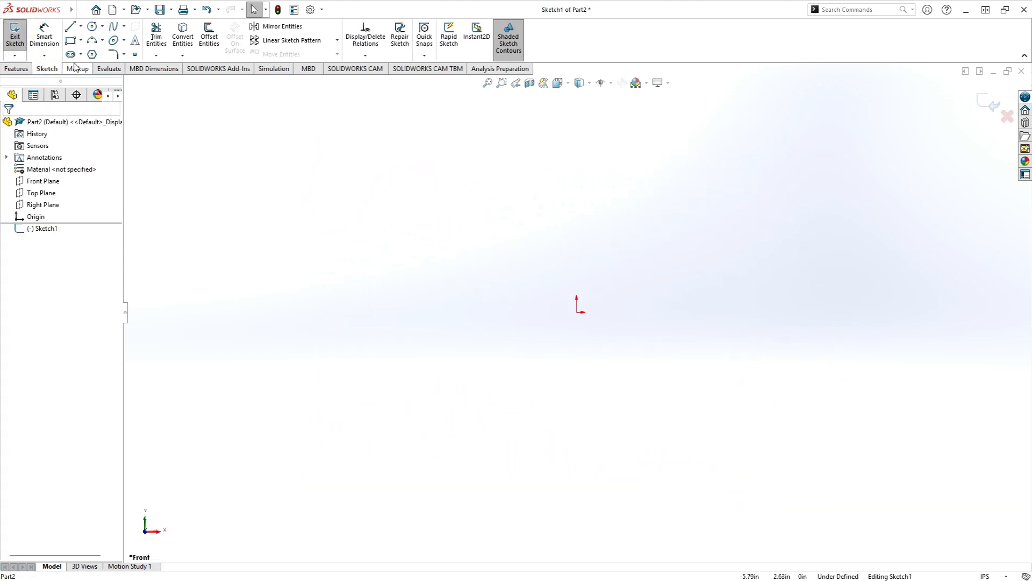
- Sketch a vertical centerline about 2.5 in long, running upward from the origin
left_click(81, 26)
left_click(96, 53)
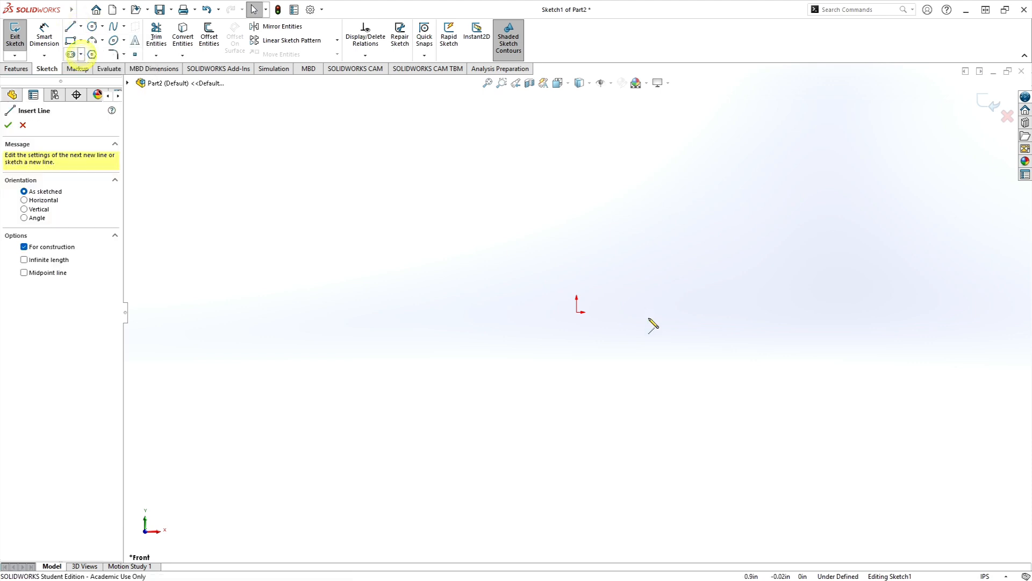
left_click(576, 312)
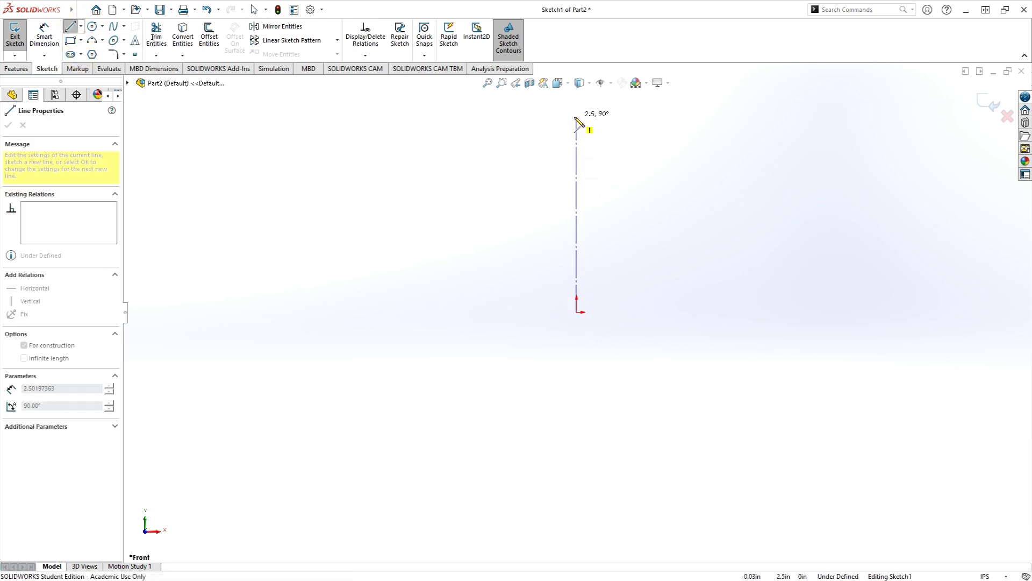
left_click(577, 117)
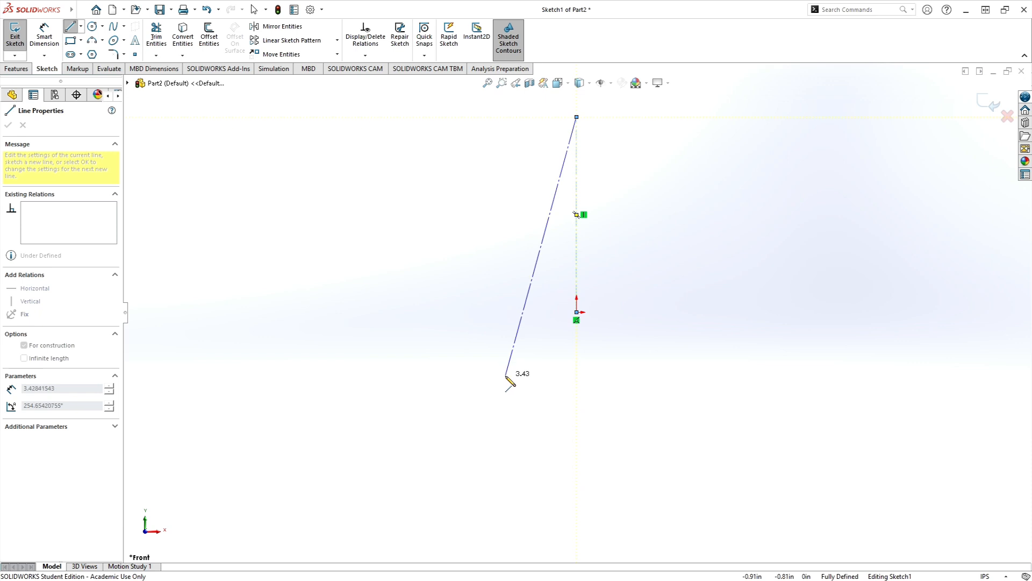
key("Escape")
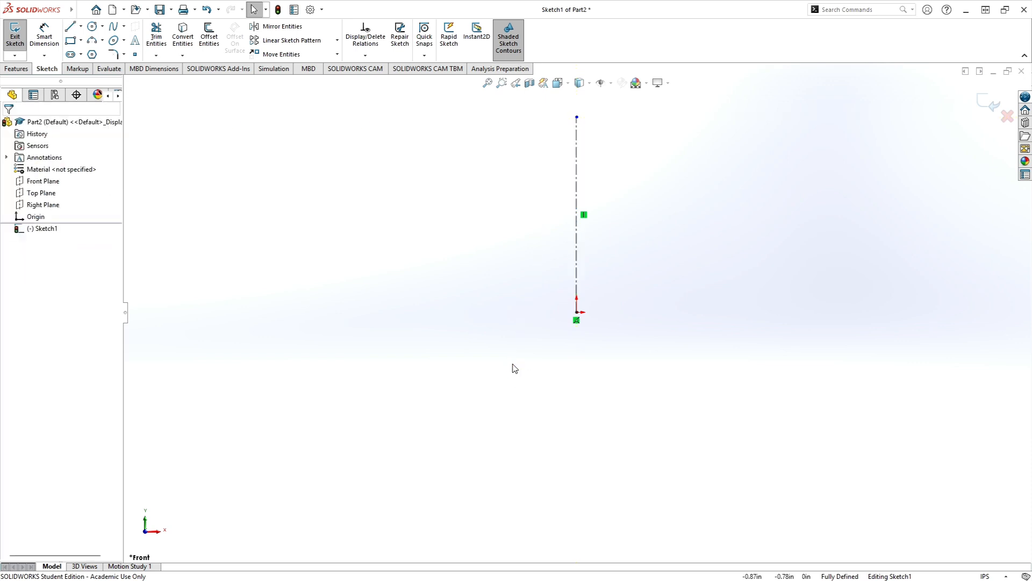
- Make the vertical centerline through the origin infinite in length
left_click(577, 186)
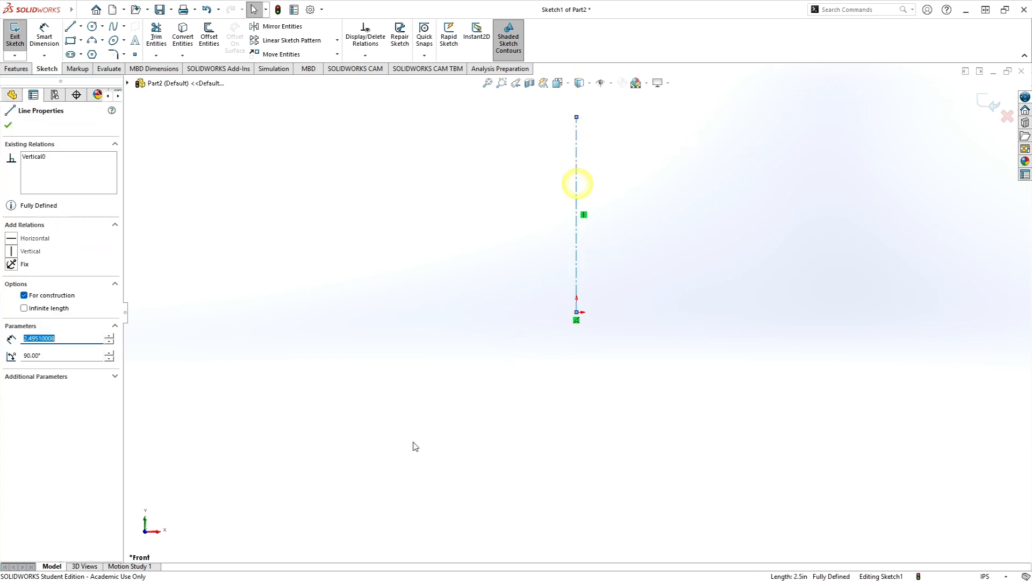
left_click(27, 308)
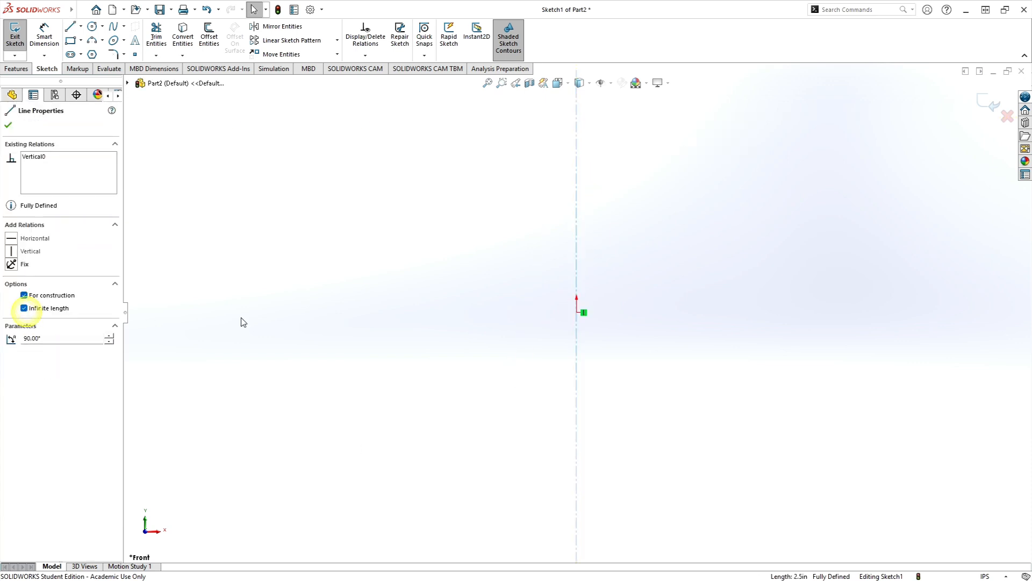
left_click(8, 125)
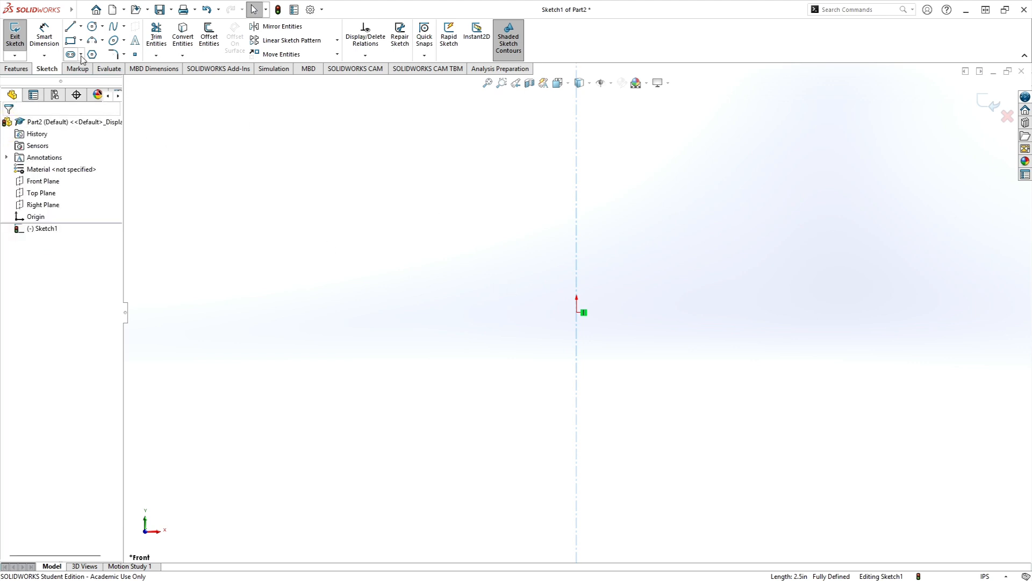
- Sketch a closed stepped half-profile left of the centerline from the origin, about 1.06 in wide and 2.02 in tall, with a sloped shoulder
left_click(70, 26)
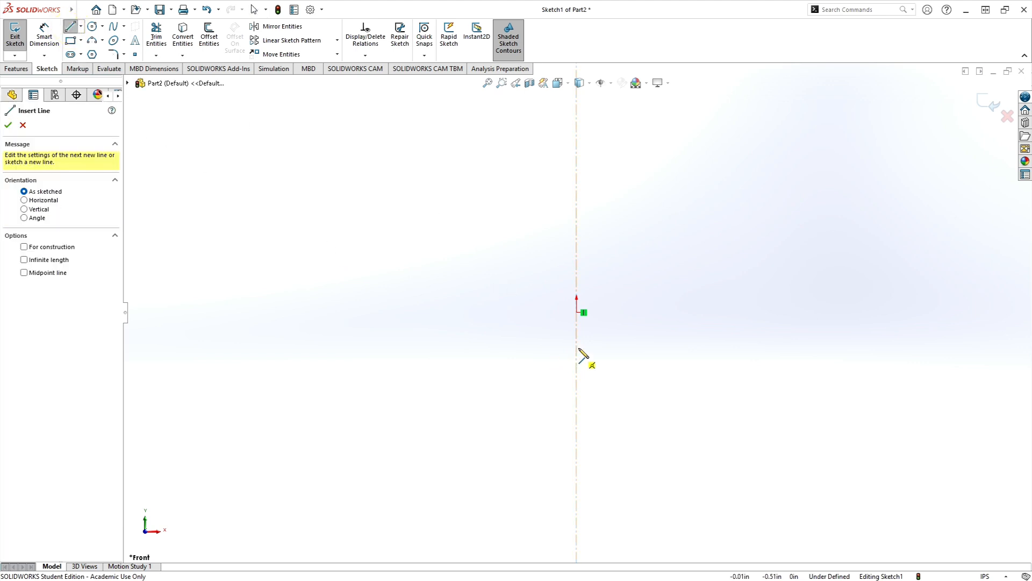
left_click(577, 312)
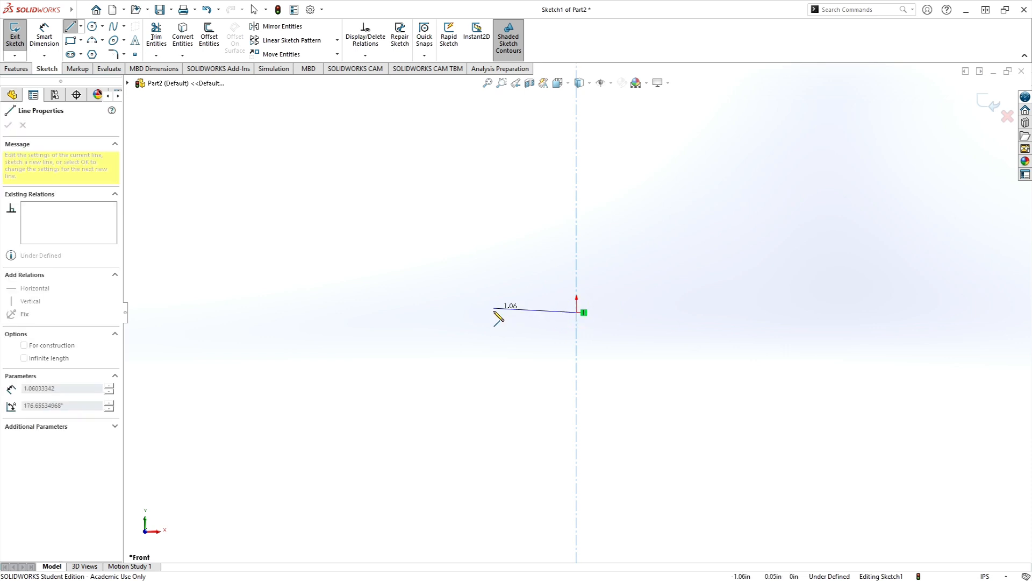
left_click(493, 311)
left_click(493, 220)
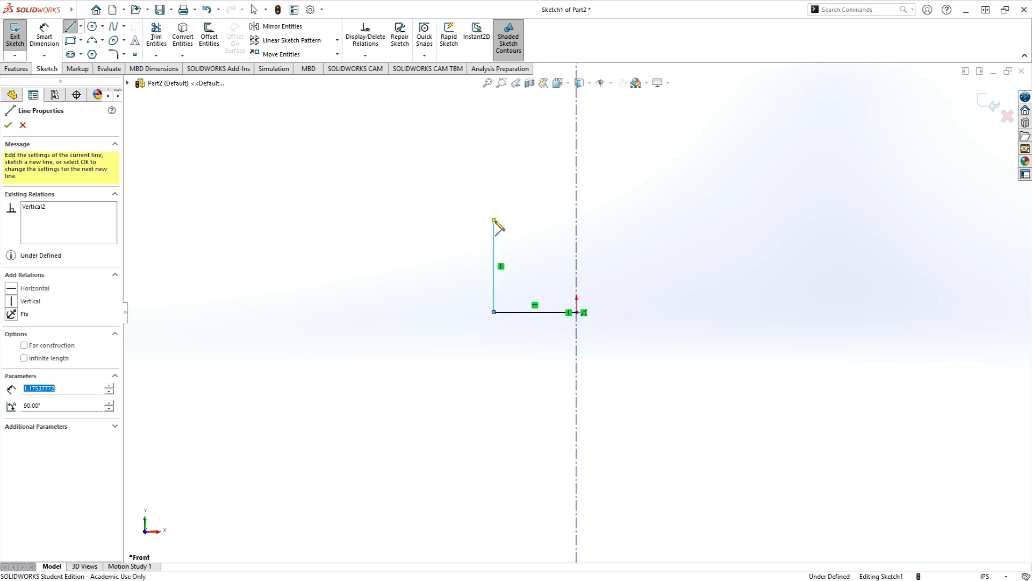
left_click(509, 204)
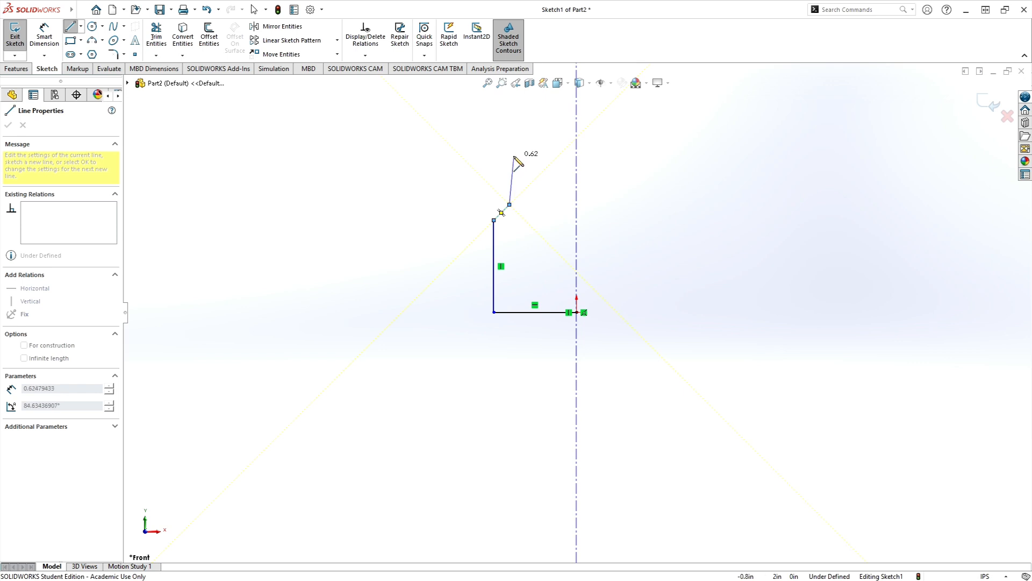
left_click(509, 154)
left_click(576, 154)
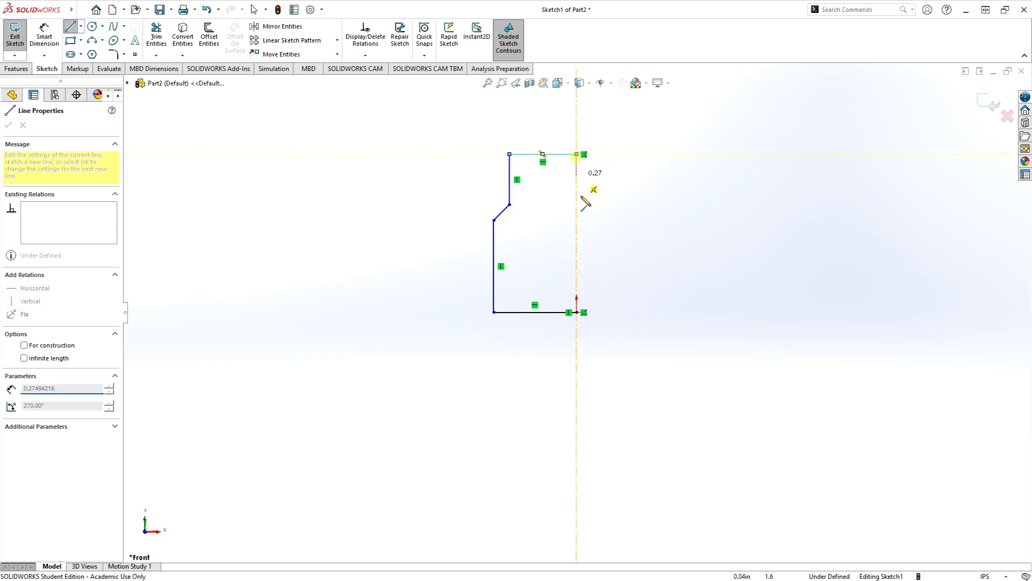
left_click(576, 312)
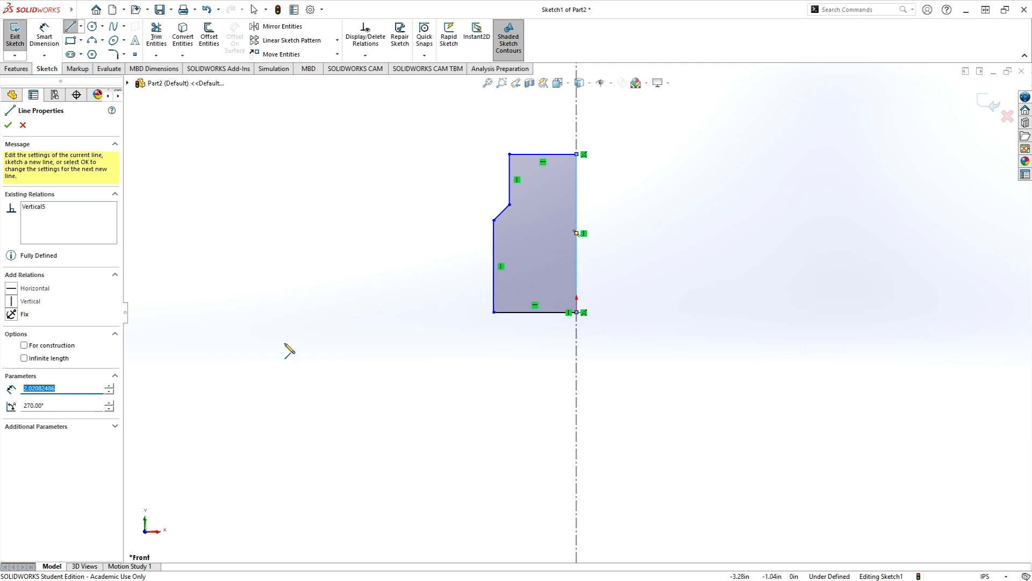
left_click(8, 125)
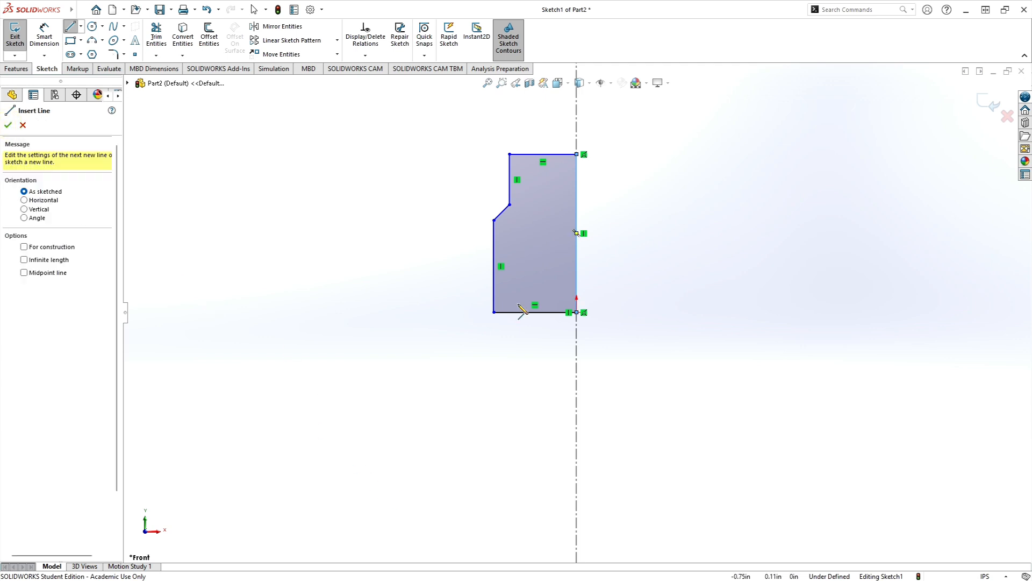
- Dimension the sloped shoulder line at 45° to the centerline, and return from the S60-119 drawing to the SOLIDWORKS sketch
left_click(45, 33)
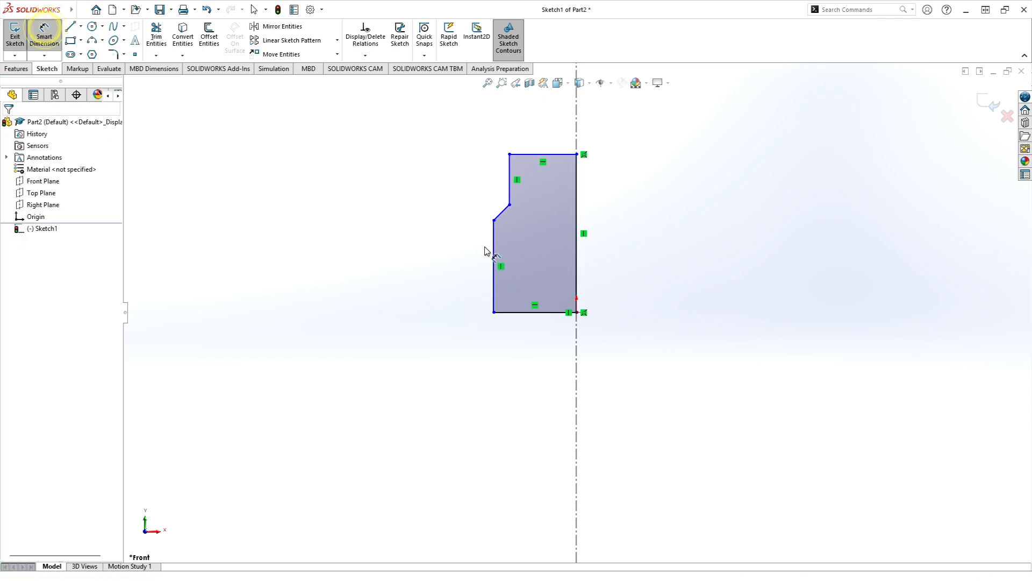
left_click(502, 212)
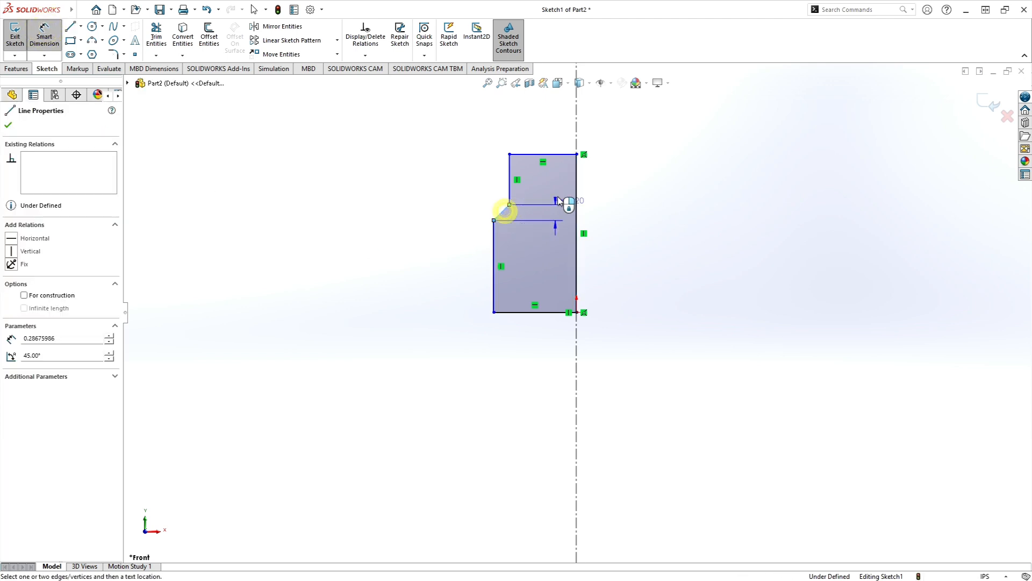
left_click(578, 121)
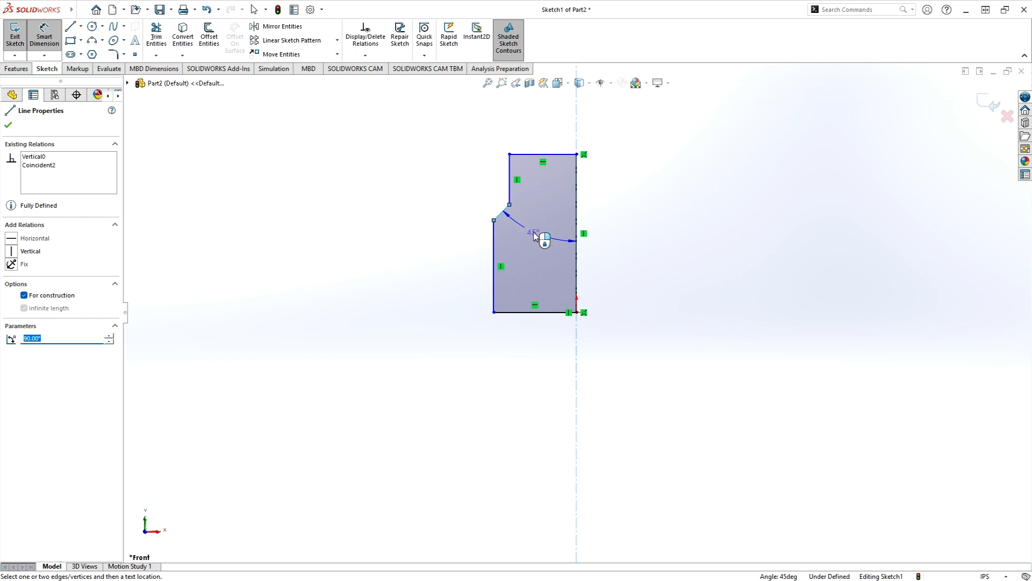
left_click(533, 228)
left_click(485, 213)
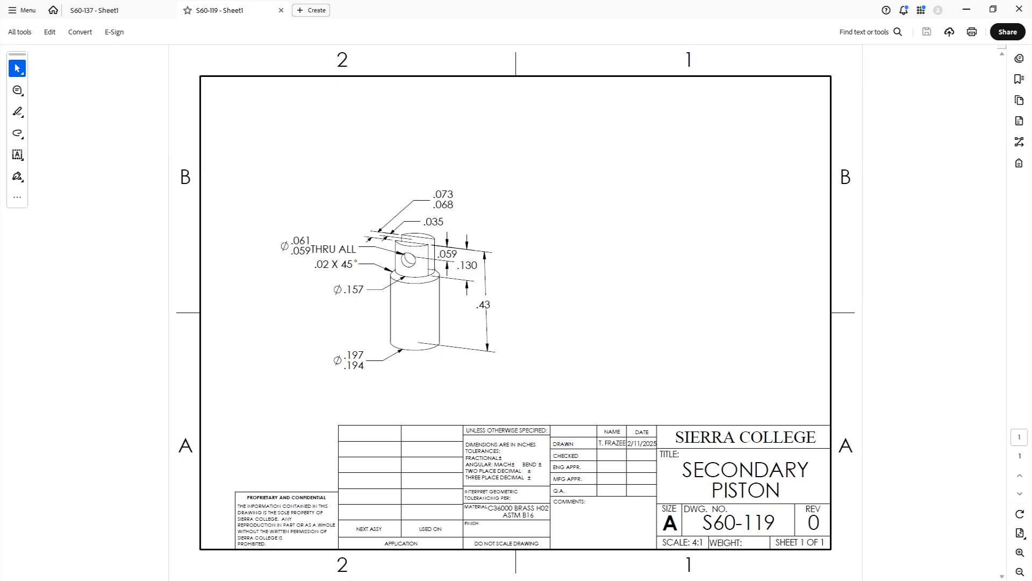
key("alt+Tab")
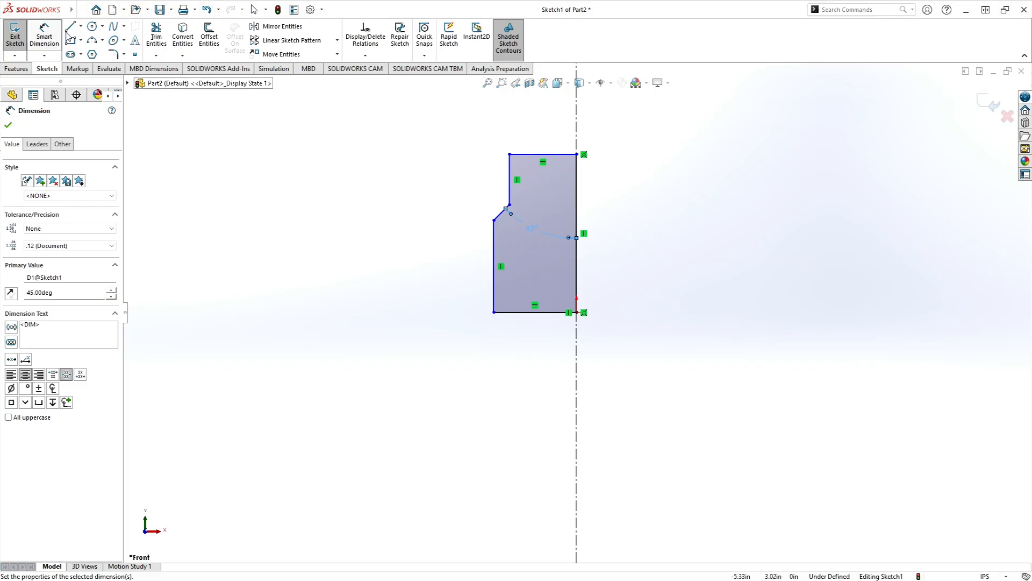
left_click(44, 35)
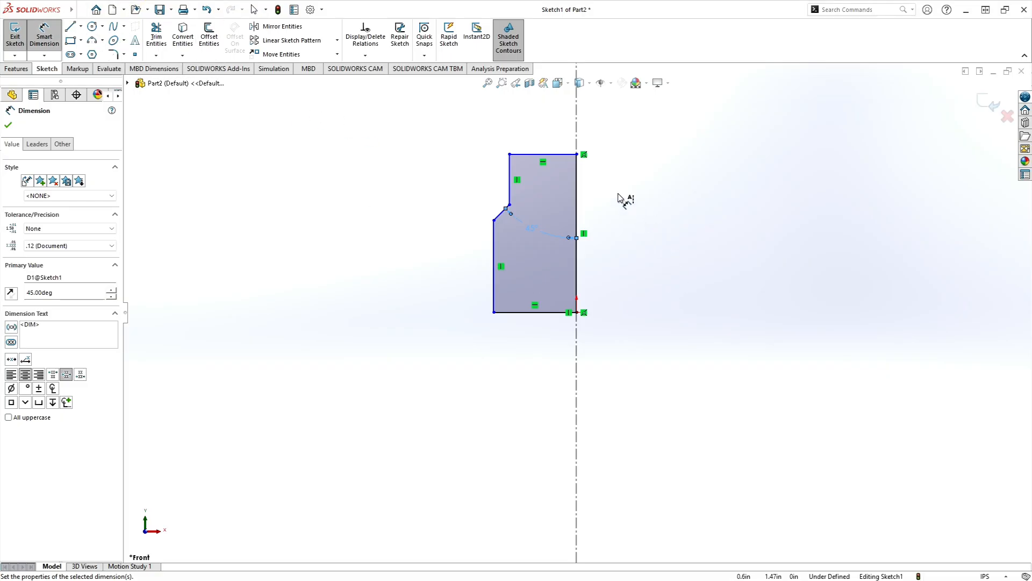
left_click(576, 174)
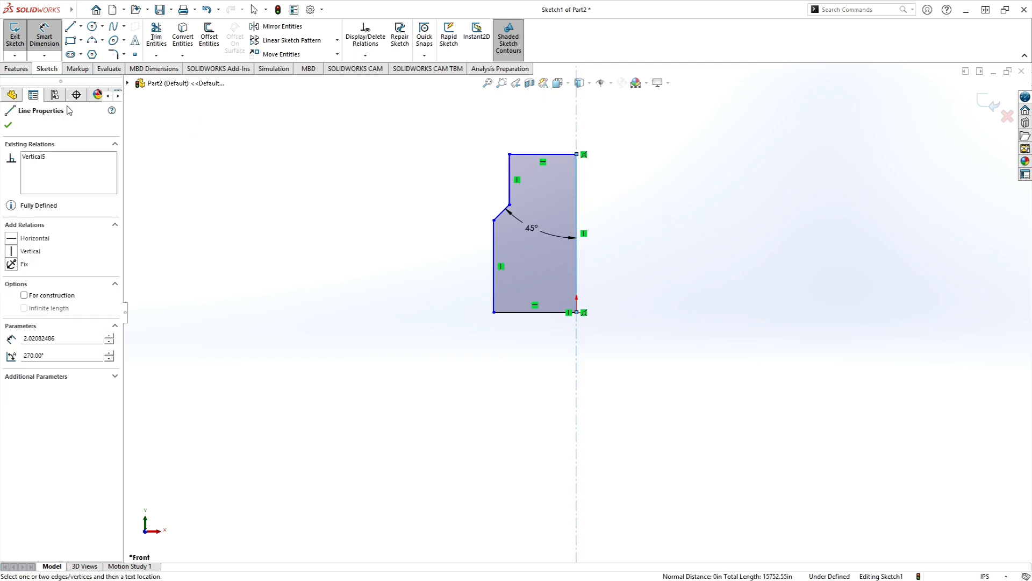
left_click(8, 125)
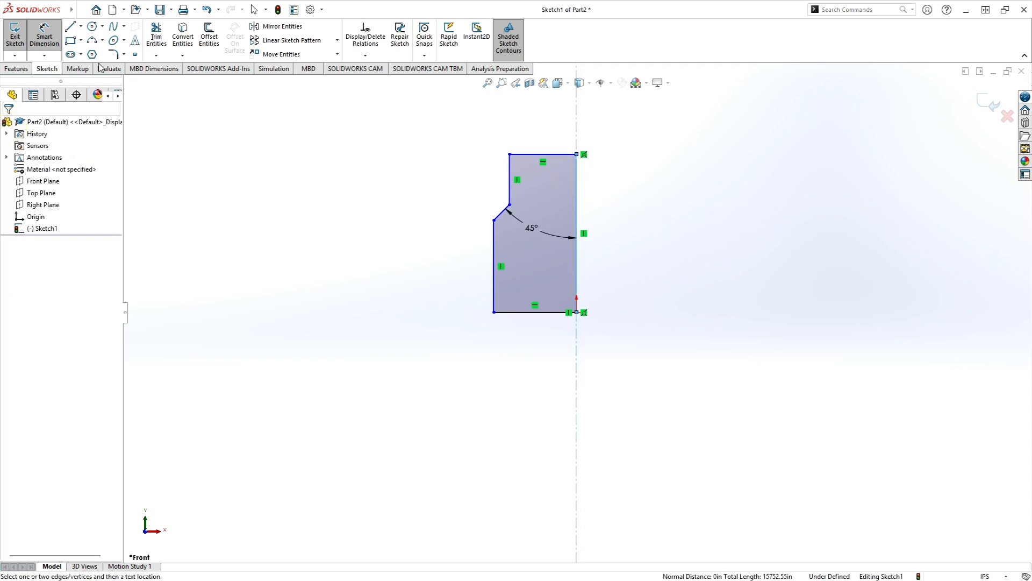
left_click(578, 193)
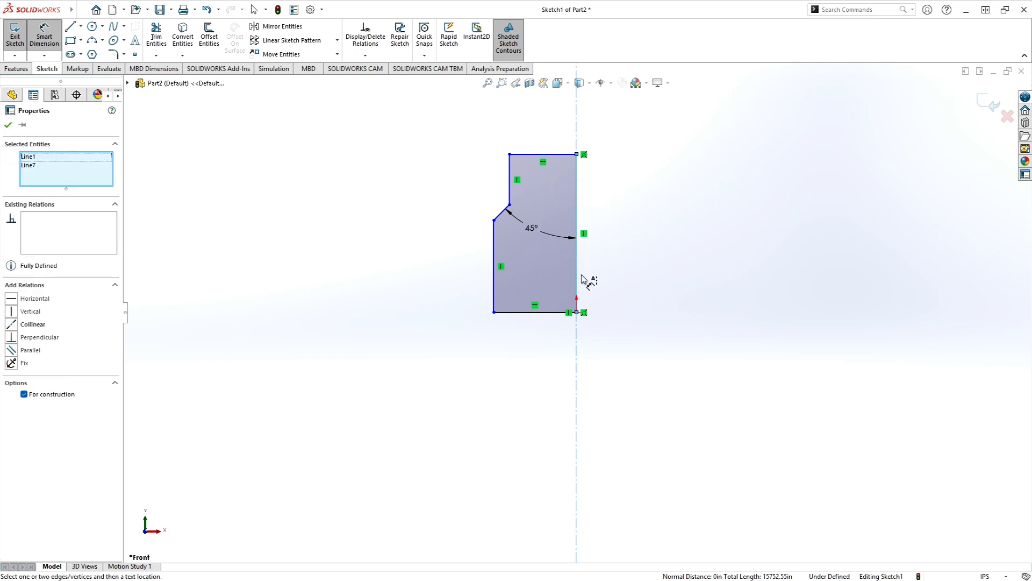
left_click(8, 125)
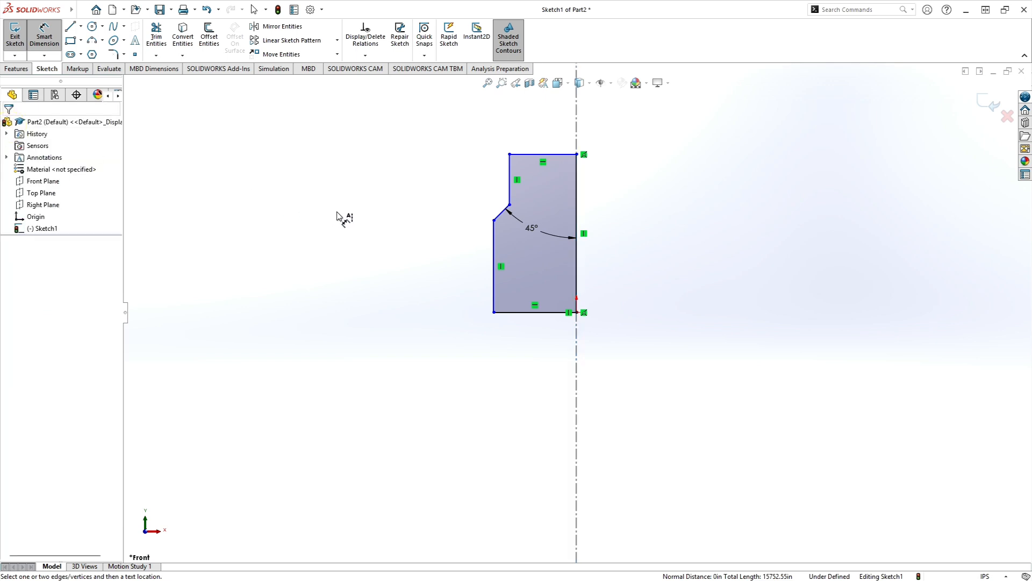
key("Escape")
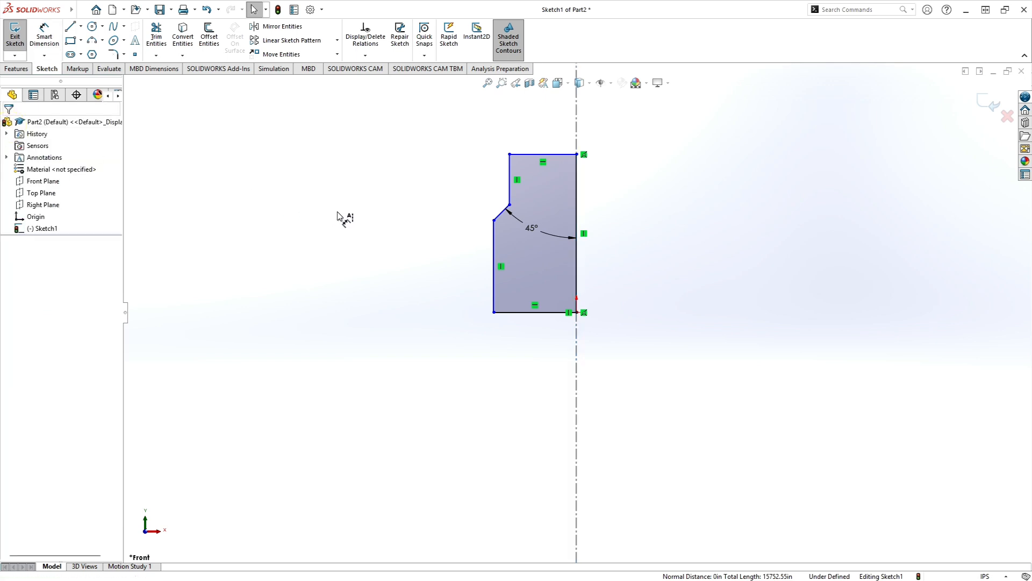
- Dimension the profile's vertical edge on the centerline to an overall height of 0.43 in
left_click(37, 40)
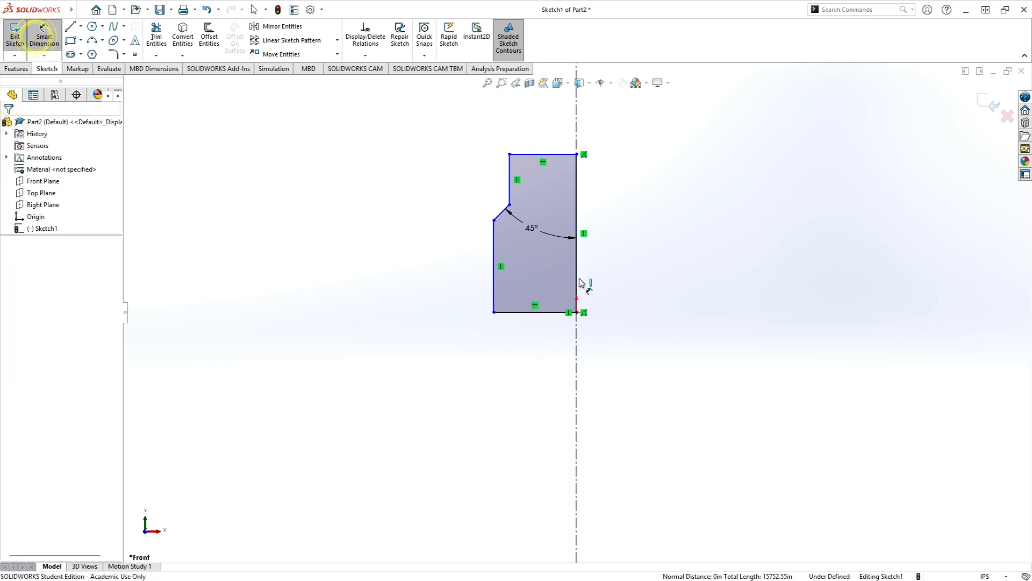
left_click(581, 178)
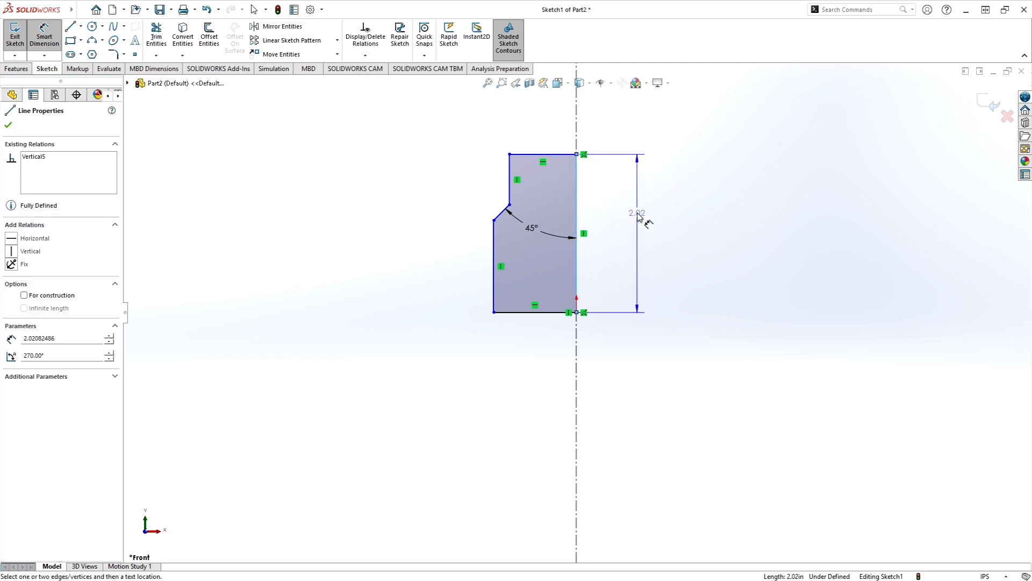
left_click(640, 218)
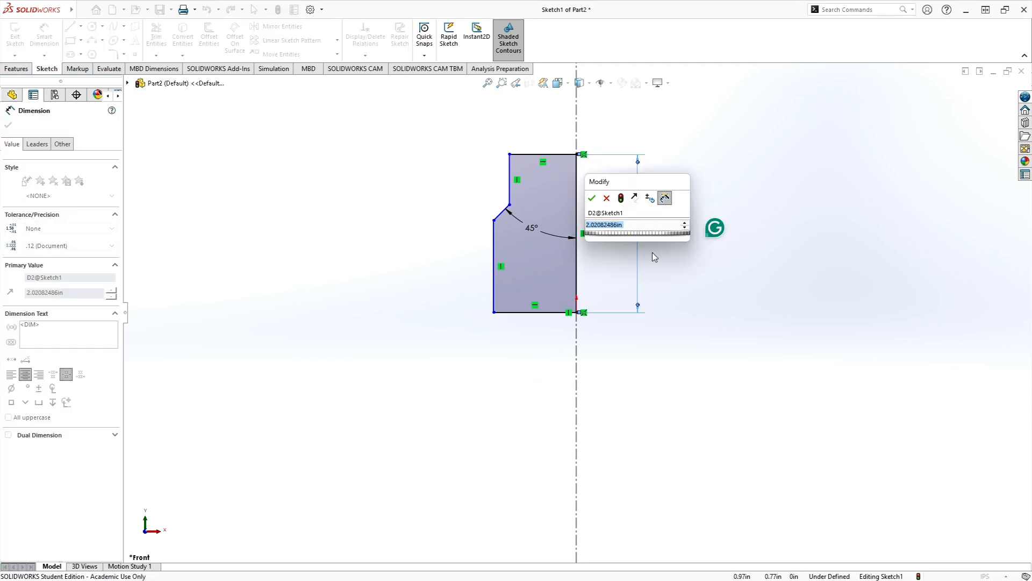
type(".43")
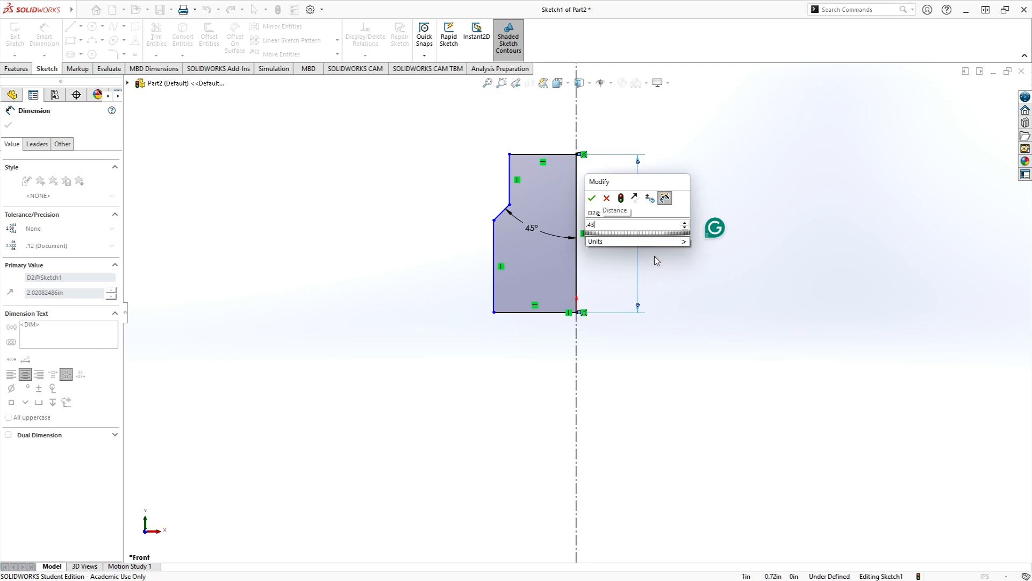
key("Return")
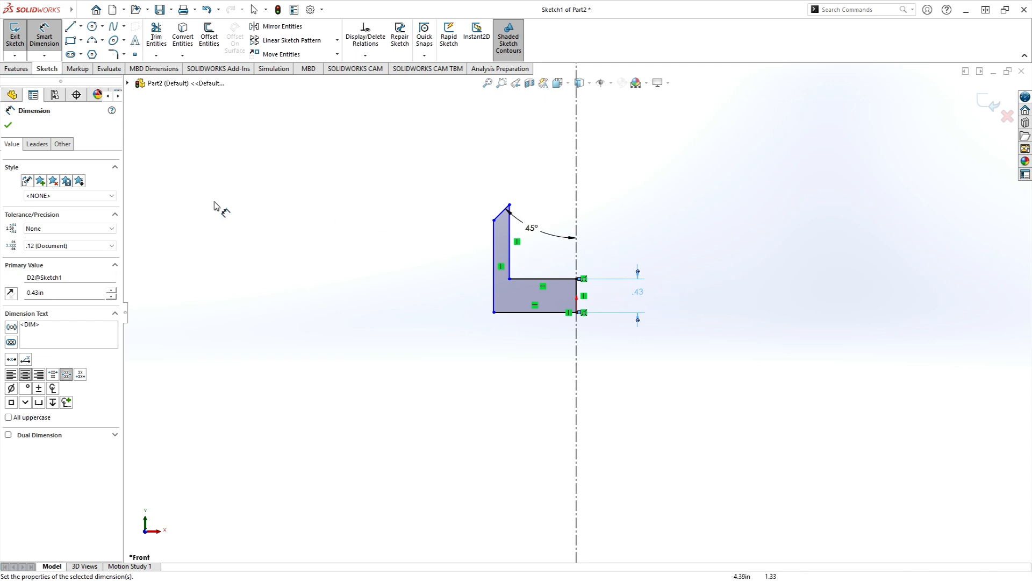
- Move the sloped shoulder's upper endpoint down below the profile's top edge, to about X -0.82 in, Y 0.31 in
left_click(8, 125)
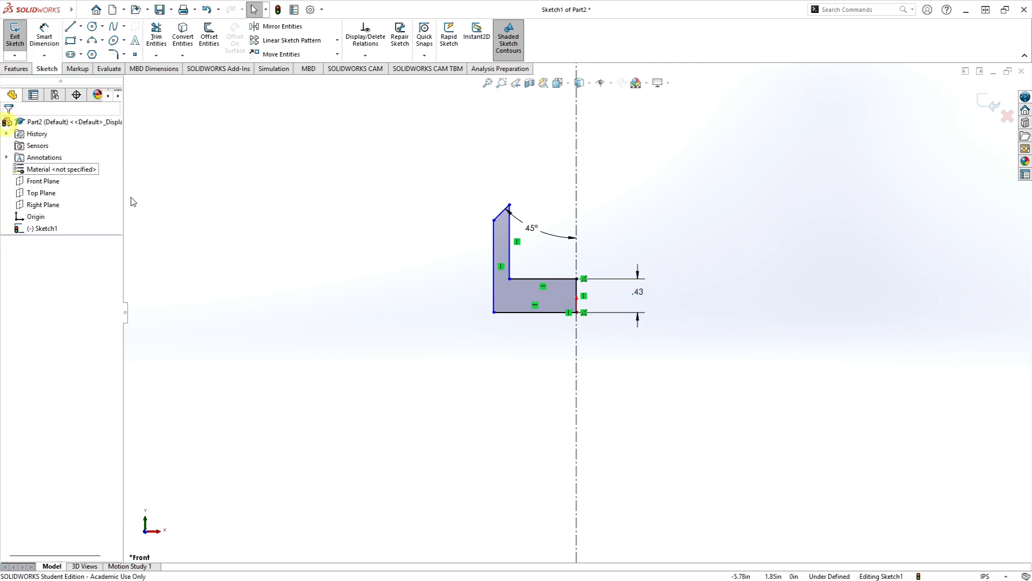
left_click(509, 206)
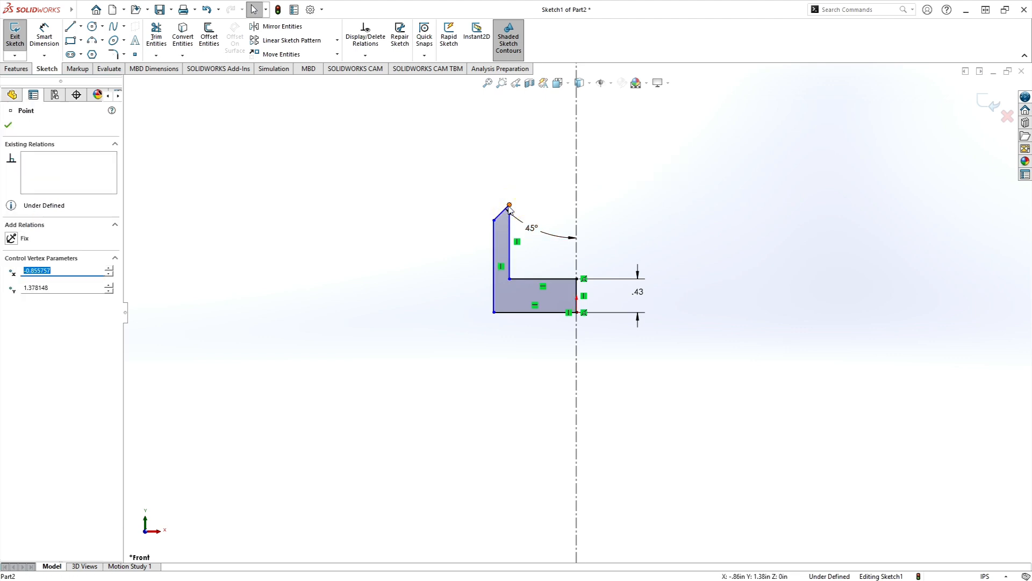
left_click_drag(510, 208, 512, 290)
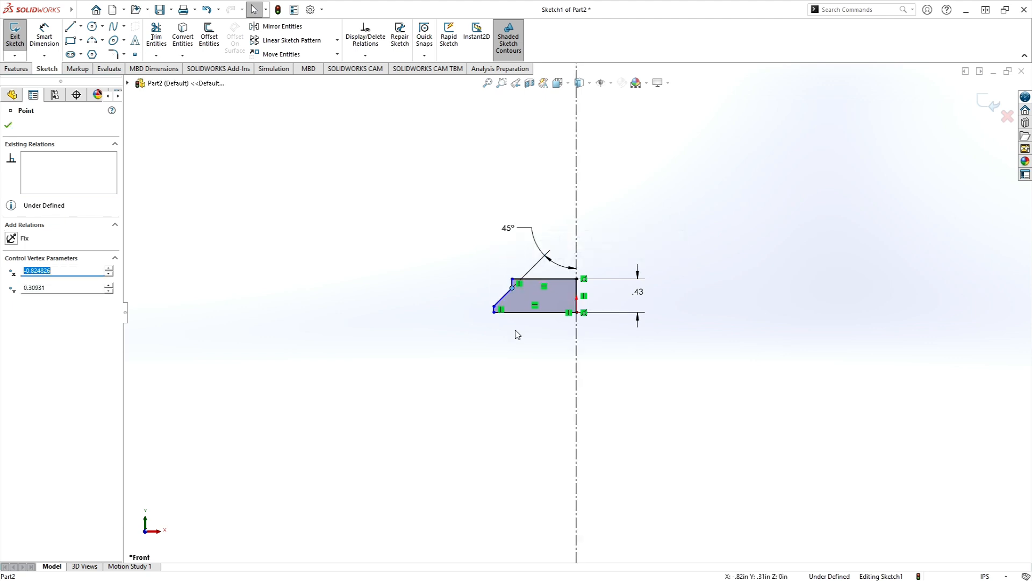
scroll(550, 293, "down", 4)
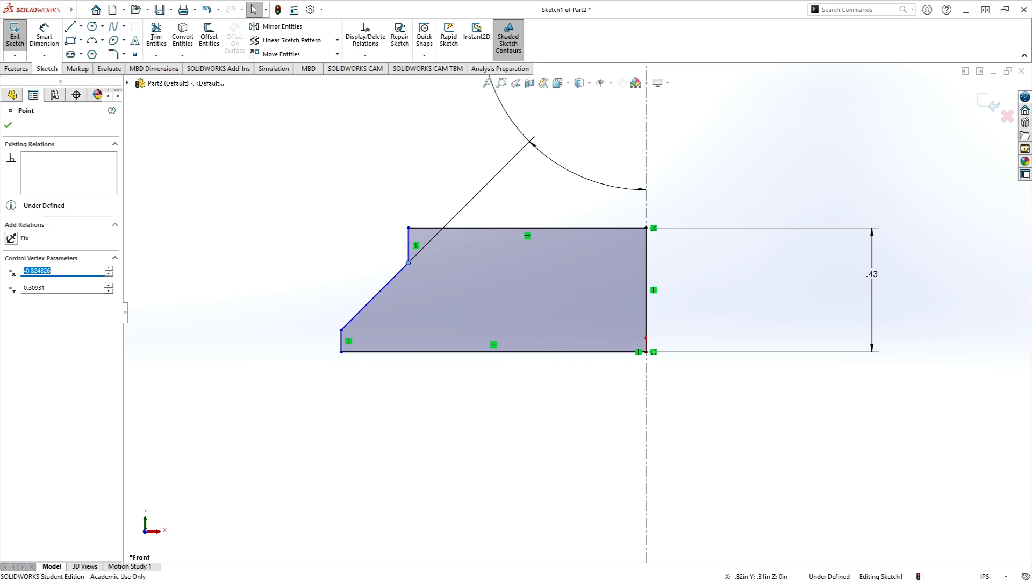
- Dimension the short vertical edge between the profile's top edge and the sloped shoulder to 0.13 in
key("alt+Tab")
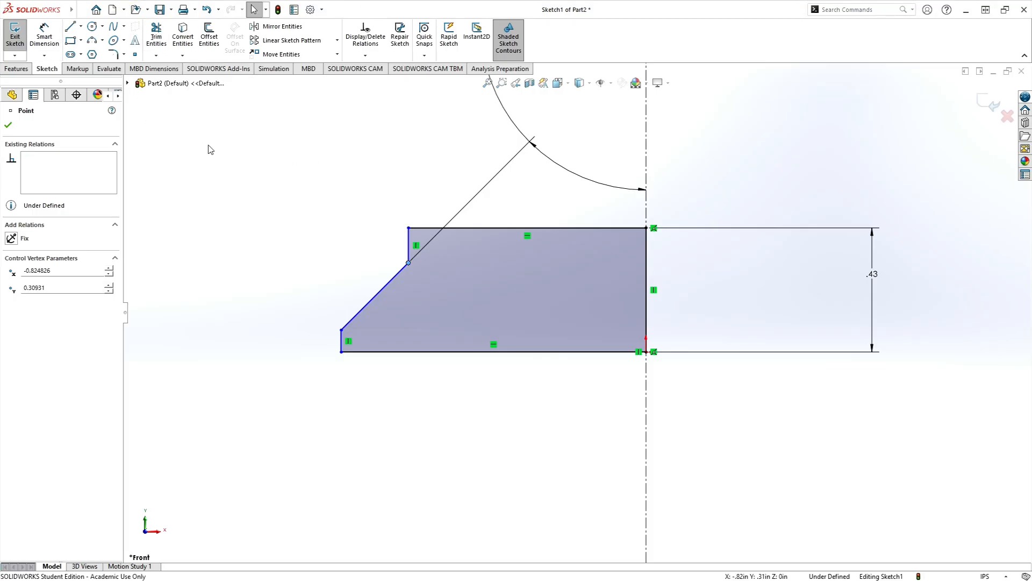
left_click(40, 45)
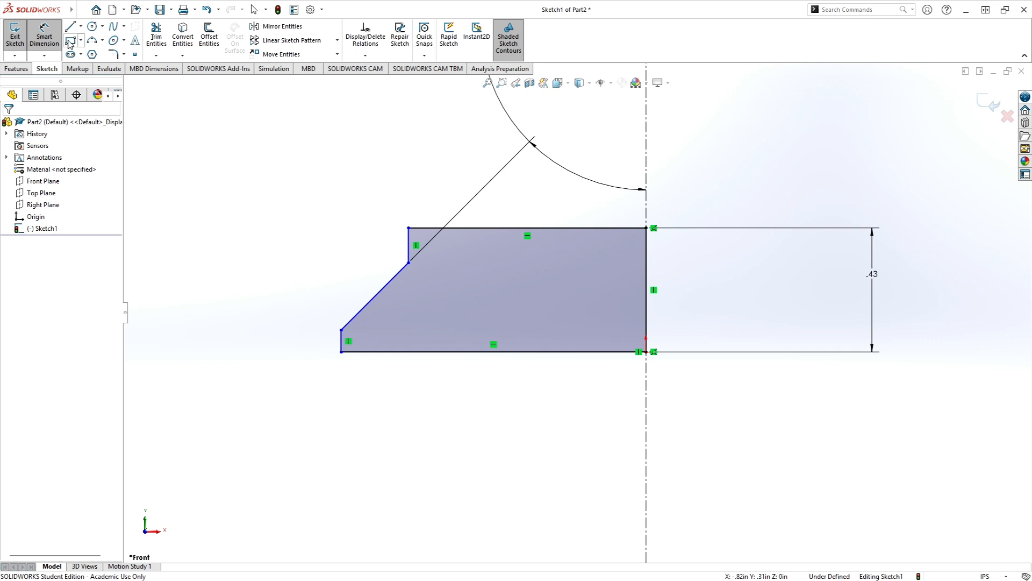
left_click(409, 243)
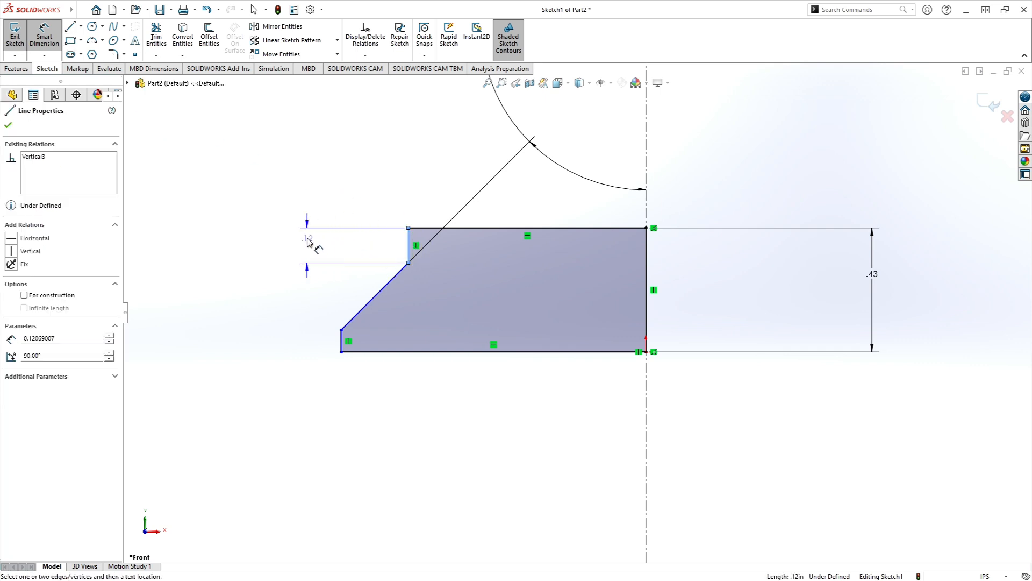
left_click(289, 245)
type(".1")
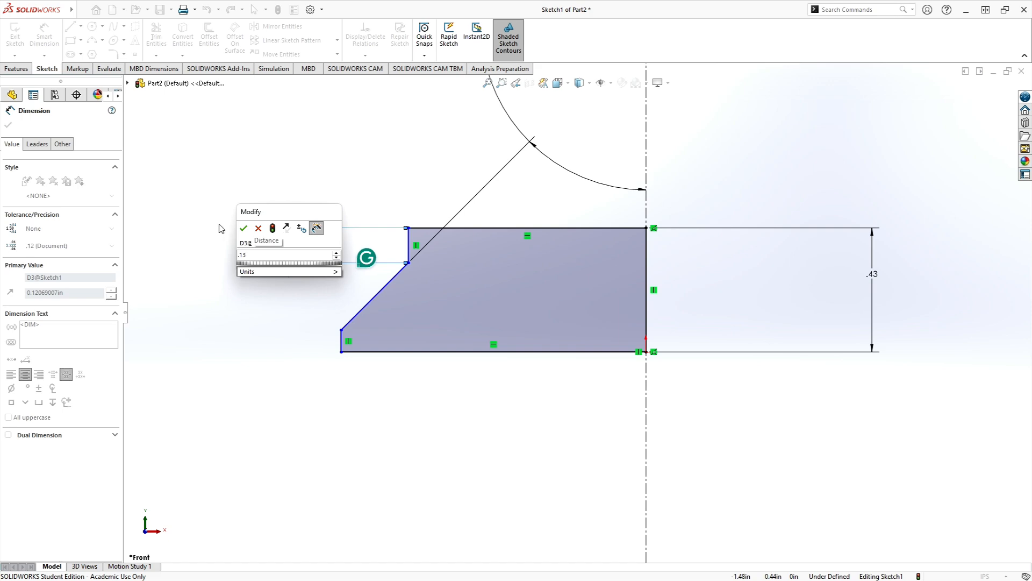
type("3")
key("Return")
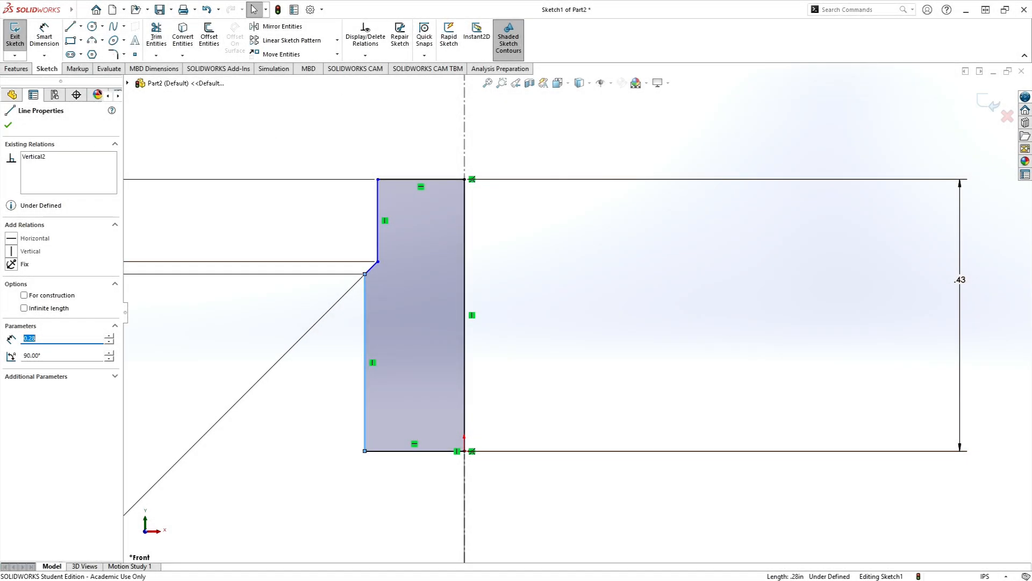
- Switch to the S60-119 drawing and open Calculator, placing it clear of the piston view and its diameter callouts
key("alt+Tab")
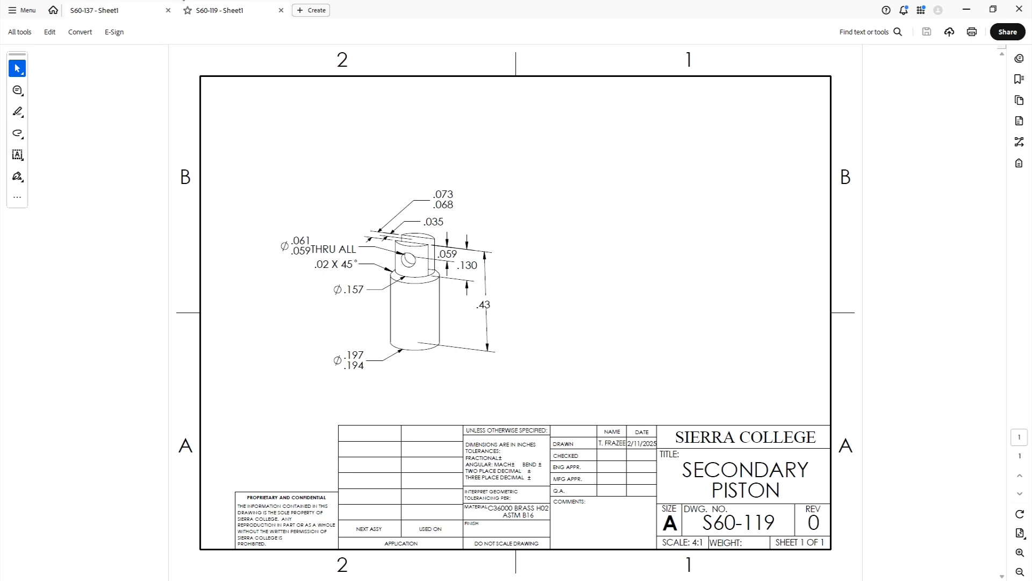
left_click(180, 0)
left_click(252, 243)
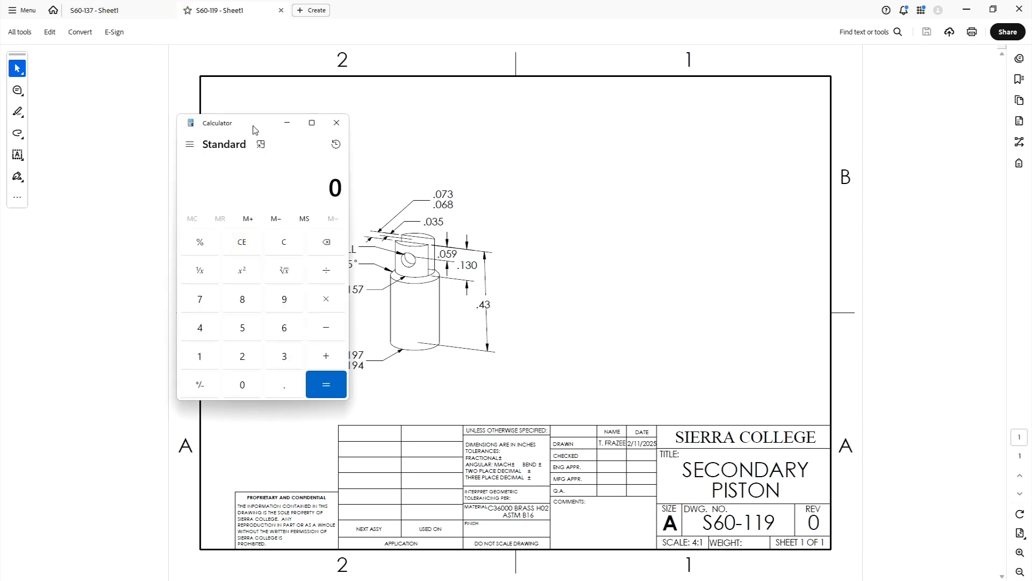
left_click_drag(253, 127, 159, 119)
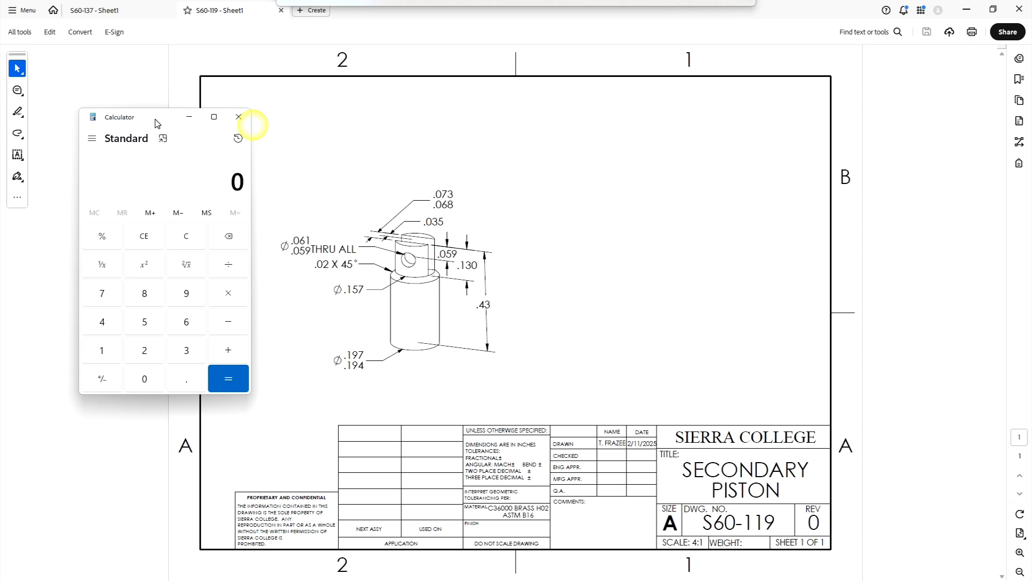
- Calculate the difference between the piston body's diameter limits, 0.197 minus 0.194
left_click(193, 386)
left_click(110, 347)
left_click(183, 286)
left_click(110, 292)
left_click(237, 322)
left_click(194, 383)
left_click(106, 349)
left_click(190, 292)
left_click(105, 320)
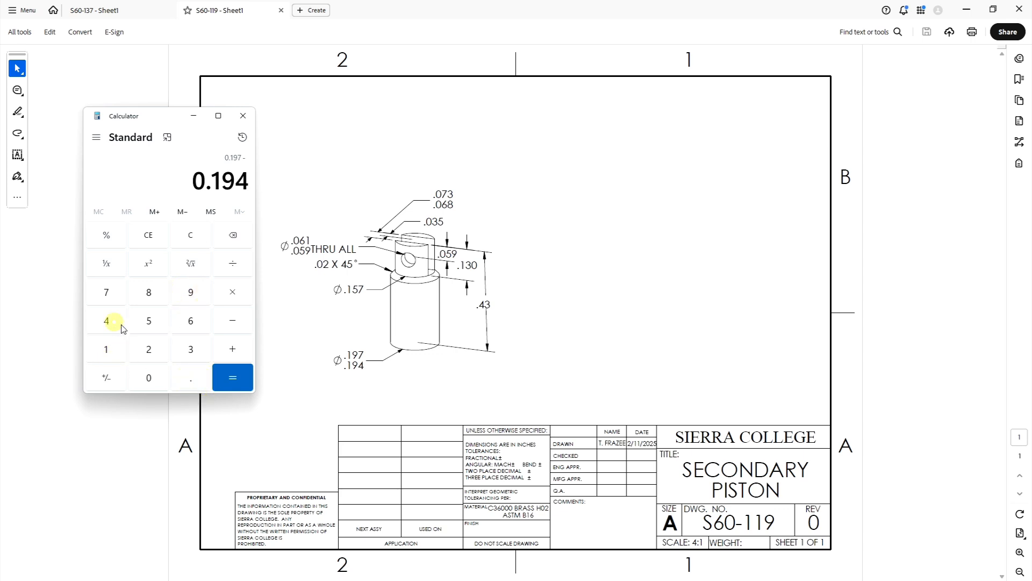
left_click(236, 386)
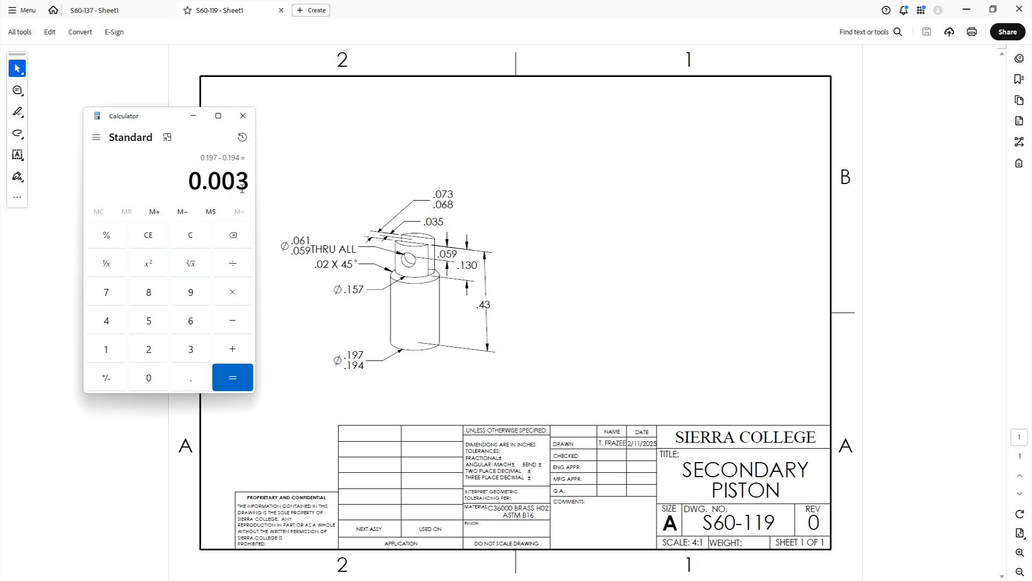
- Divide the diameter difference by 2 and add 0.194 to get the body's mean diameter
left_click(232, 263)
left_click(149, 349)
left_click(231, 377)
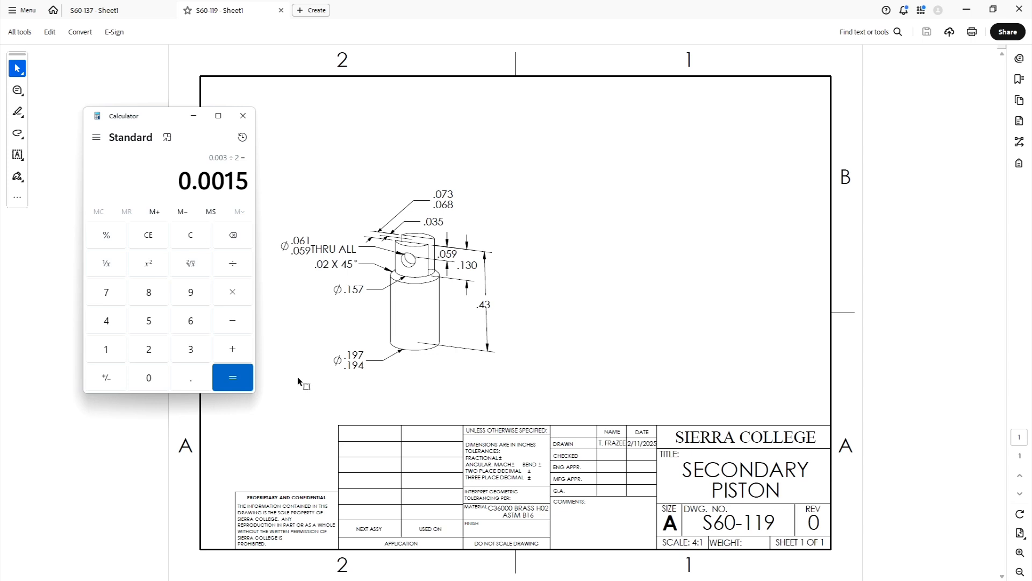
left_click(232, 349)
left_click(191, 378)
left_click(116, 352)
left_click(194, 294)
left_click(110, 321)
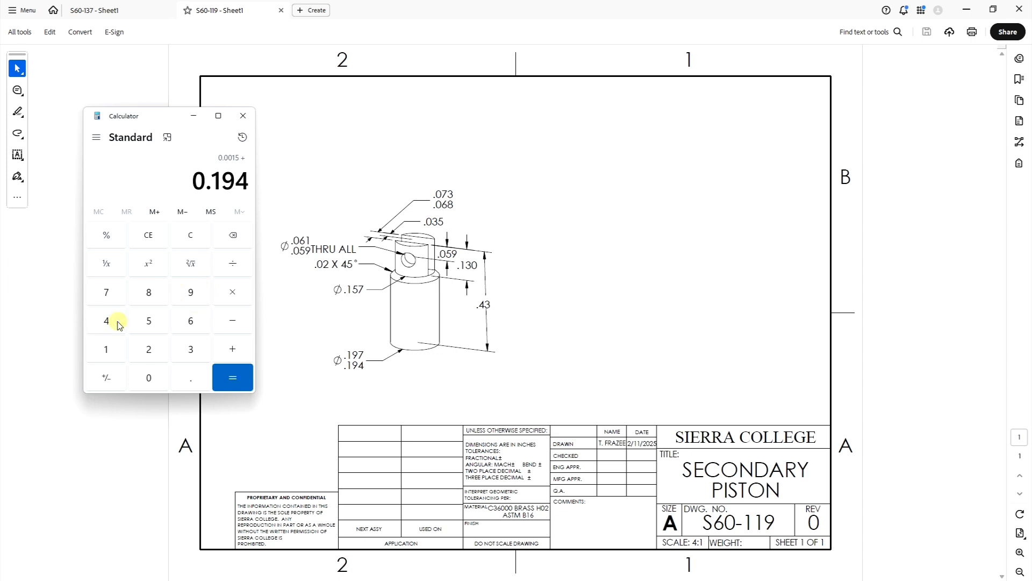
left_click(240, 378)
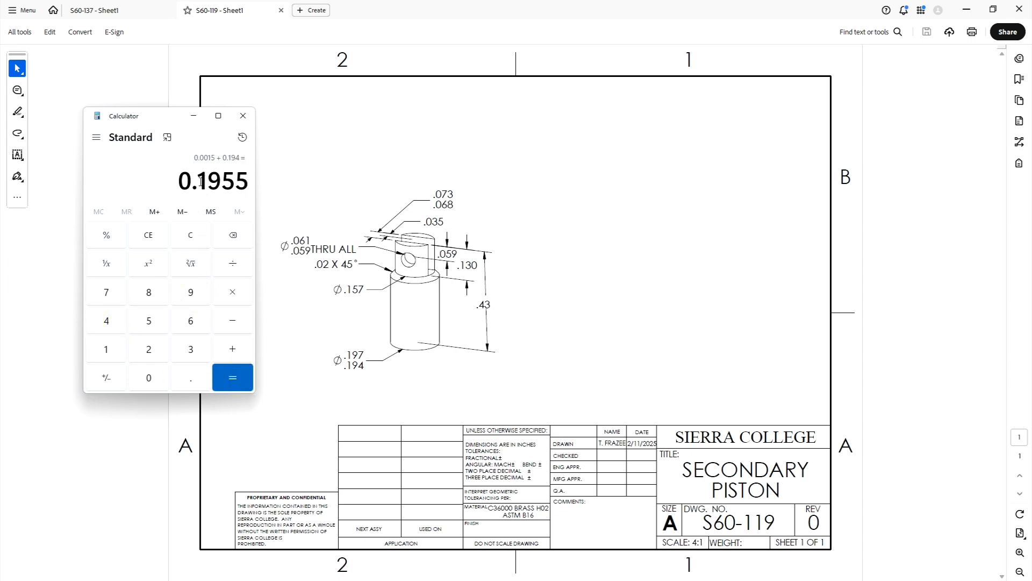
- Copy the calculated mean diameter, return to SOLIDWORKS, and dimension the lower vertical edge across the centerline as a 0.1955 in diameter
right_click(141, 184)
left_click(170, 190)
key("alt+Tab")
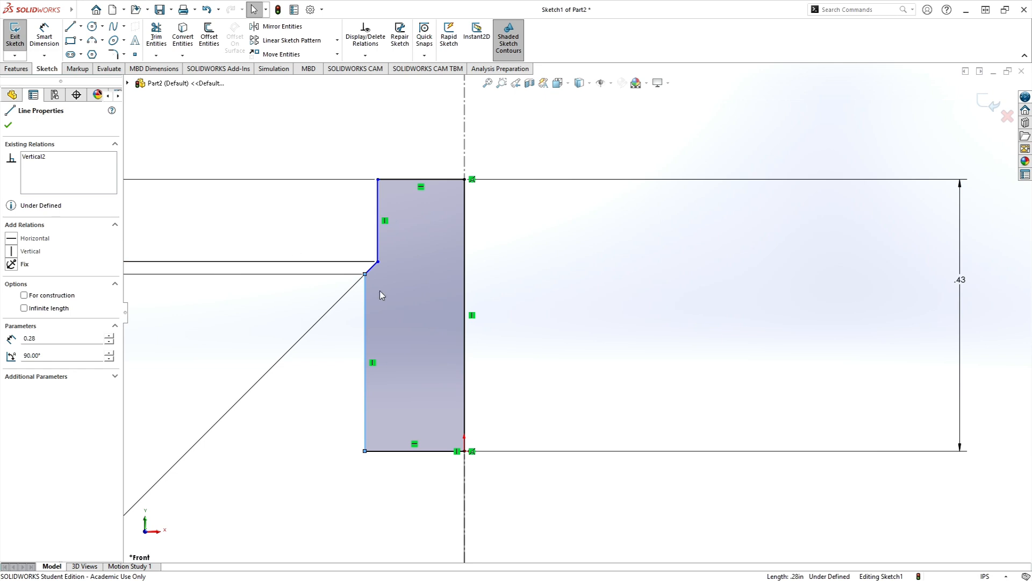
left_click(43, 30)
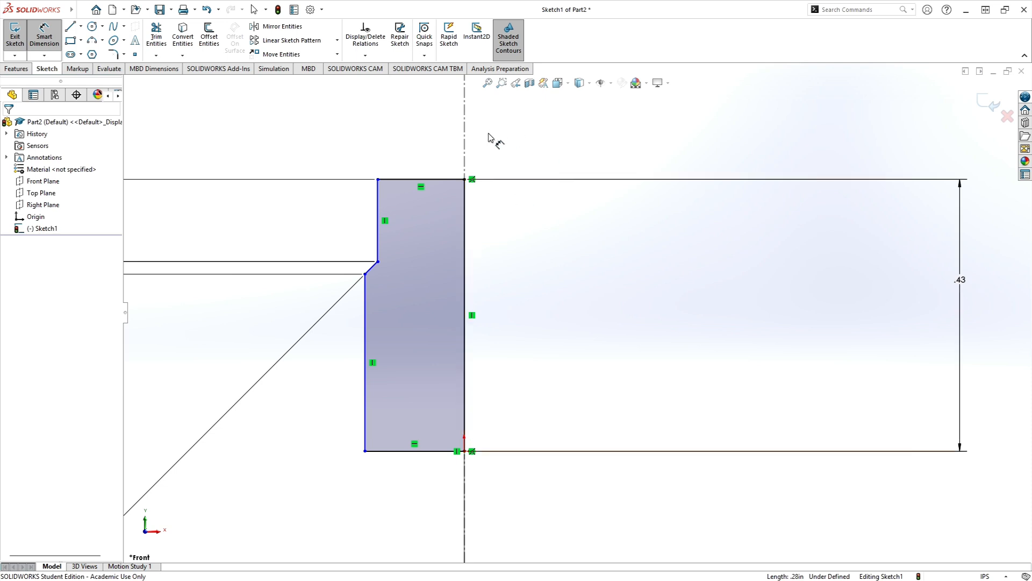
left_click(466, 133)
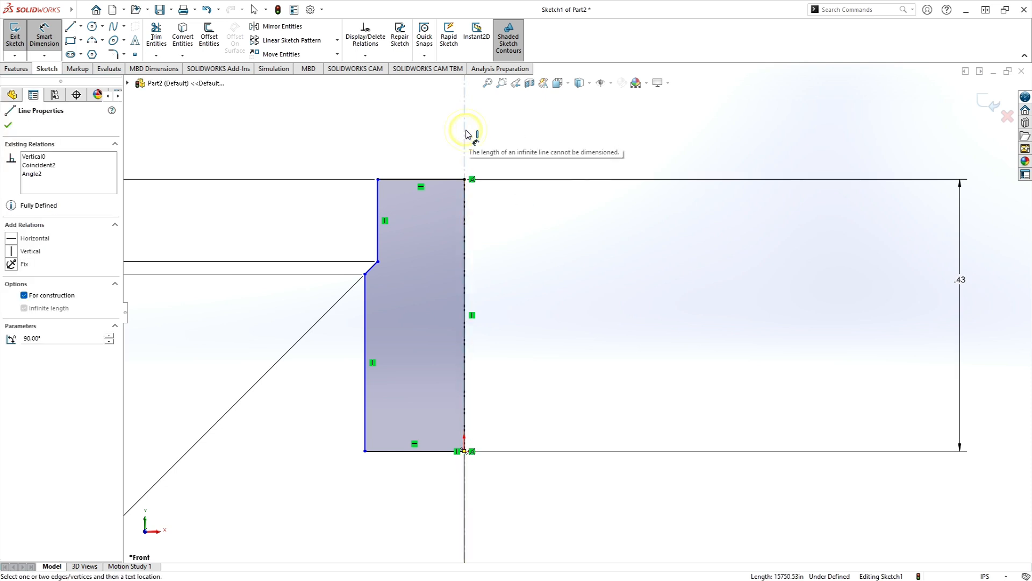
left_click(367, 319)
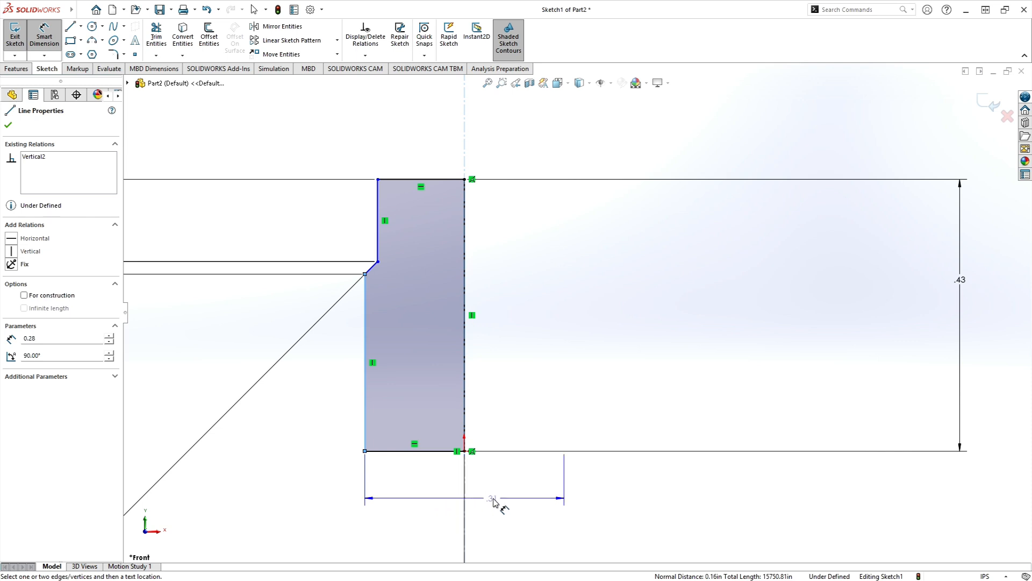
left_click(501, 501)
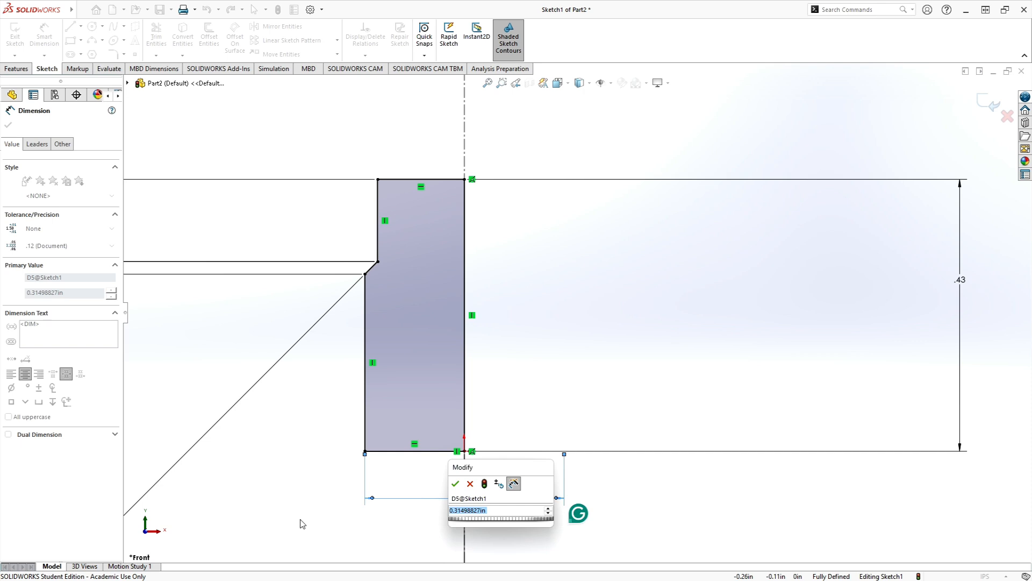
type("0.1955")
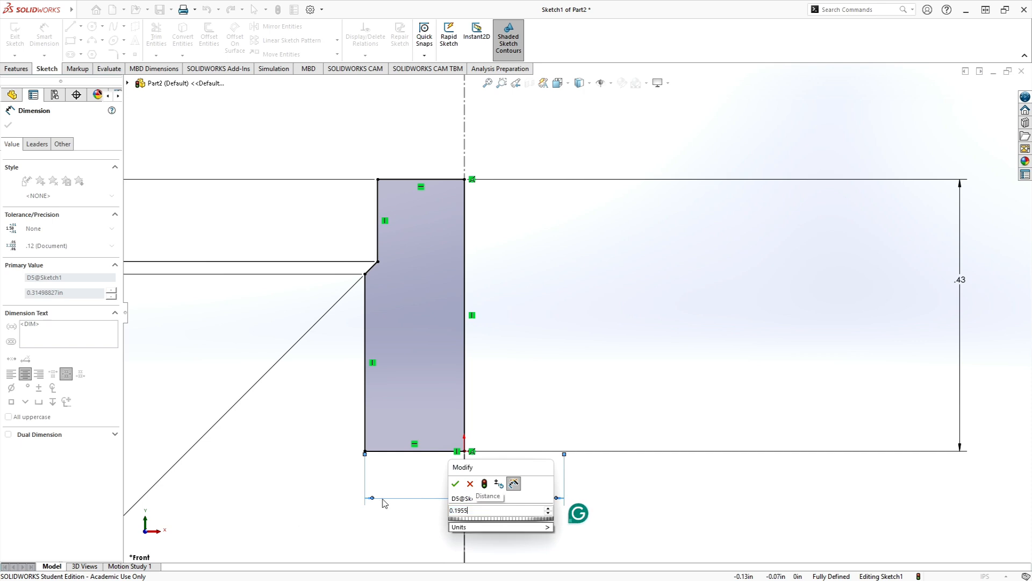
left_click(456, 483)
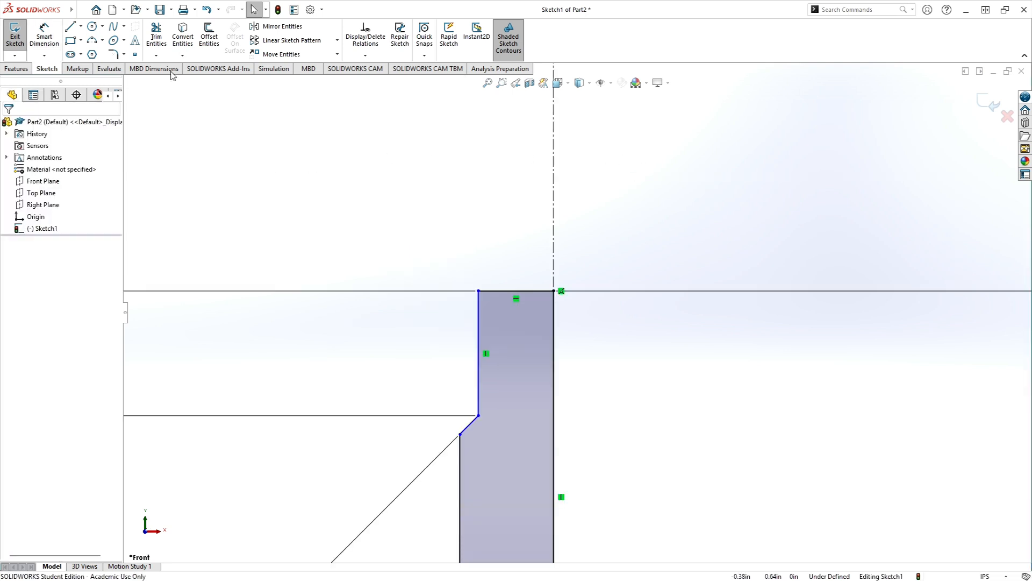
- Dimension the upper vertical edge across the centerline as a 0.157 in diameter
left_click(44, 35)
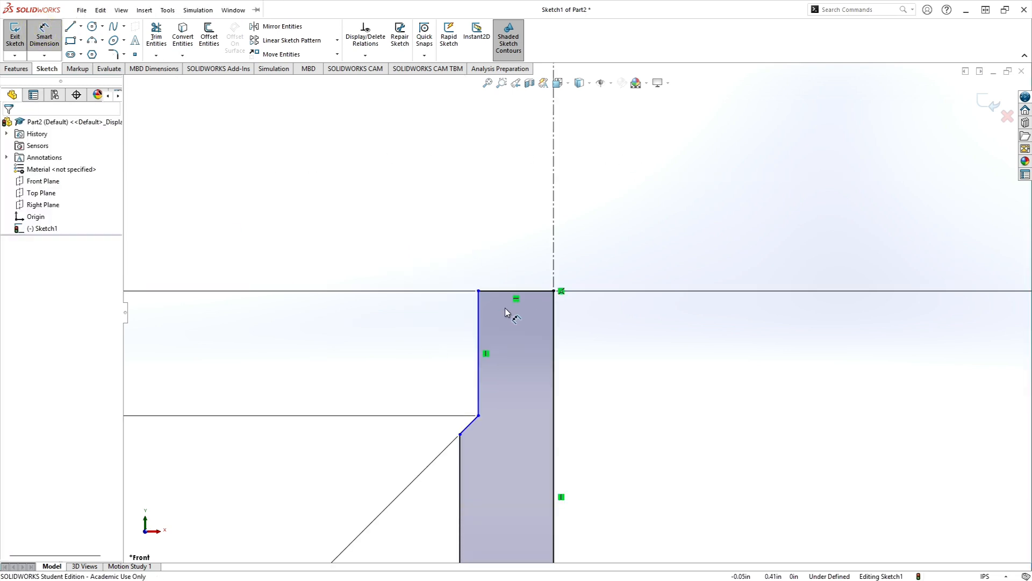
left_click(479, 301)
left_click(553, 216)
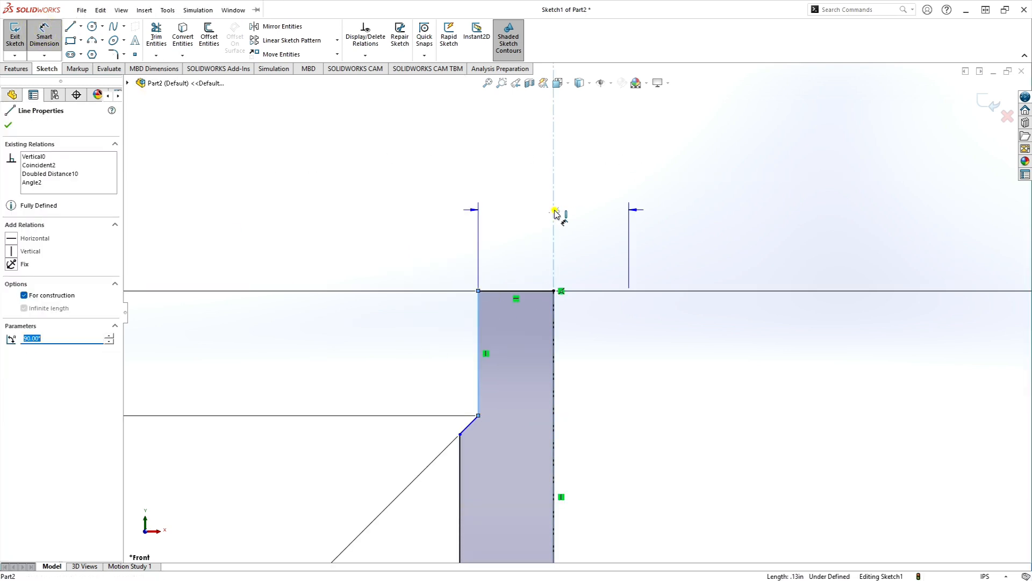
left_click(601, 202)
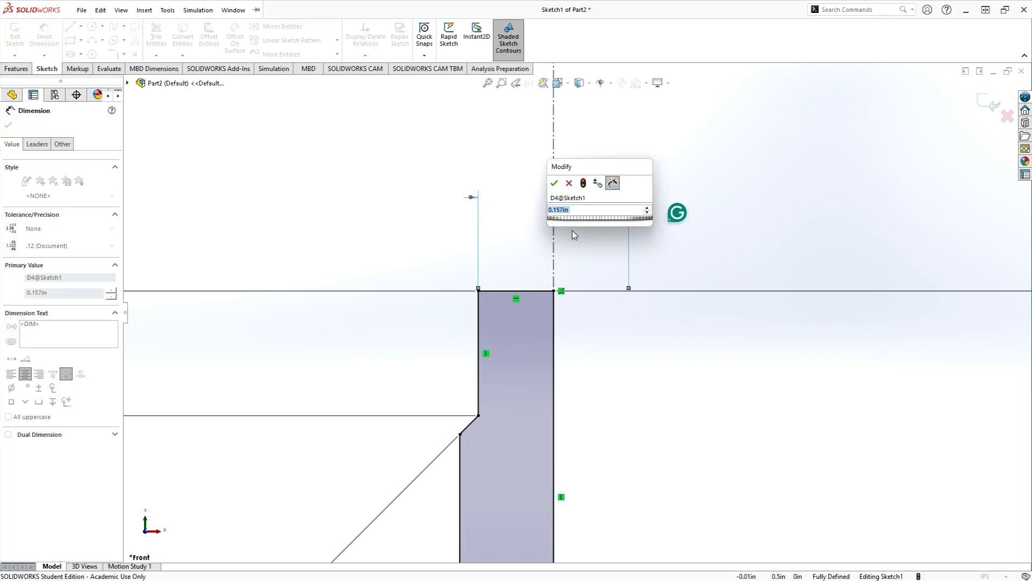
type(".157")
key("Return")
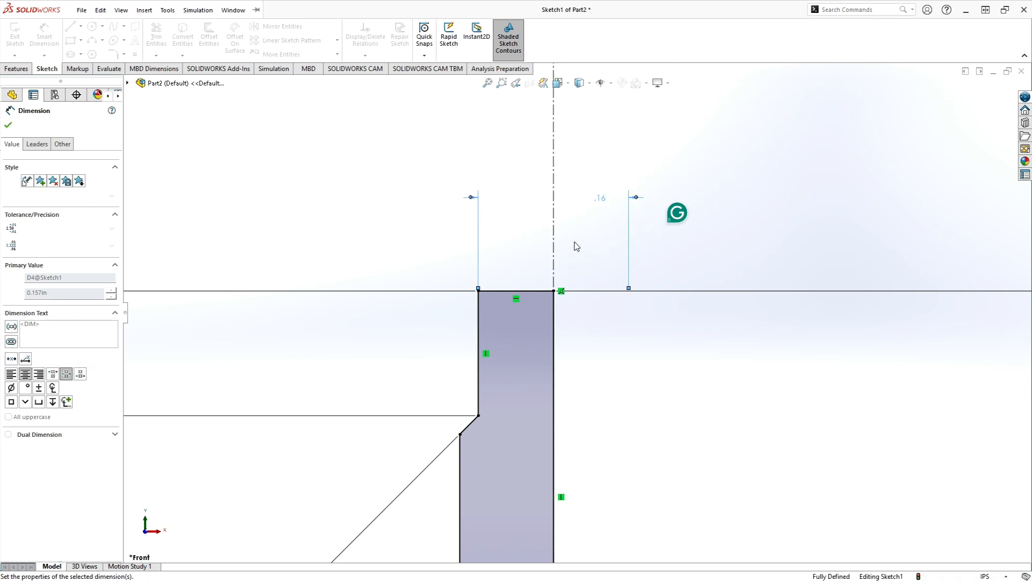
- Set the upper diameter dimension's precision to three decimal places (.123)
left_click(60, 246)
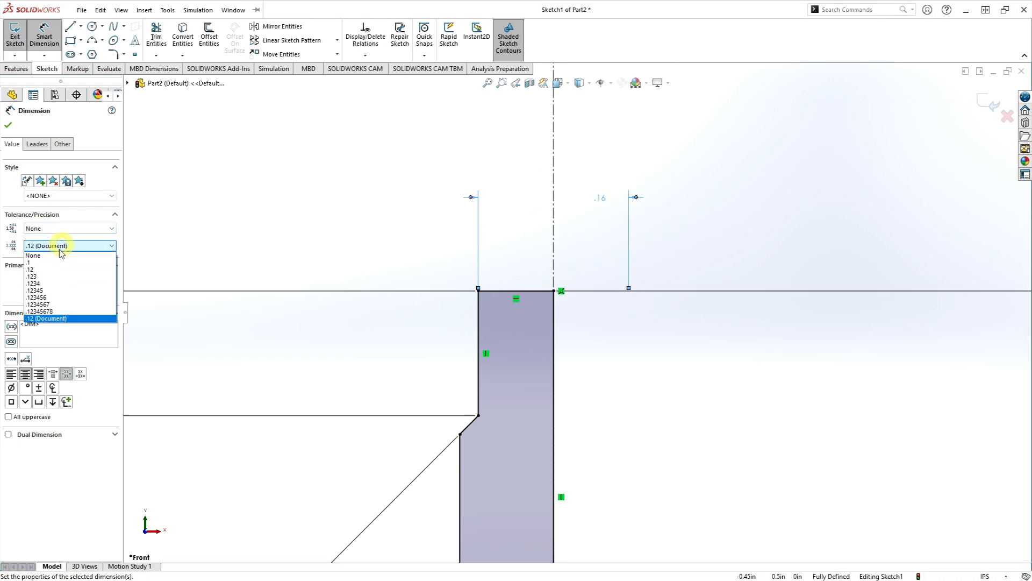
left_click(53, 276)
left_click(8, 125)
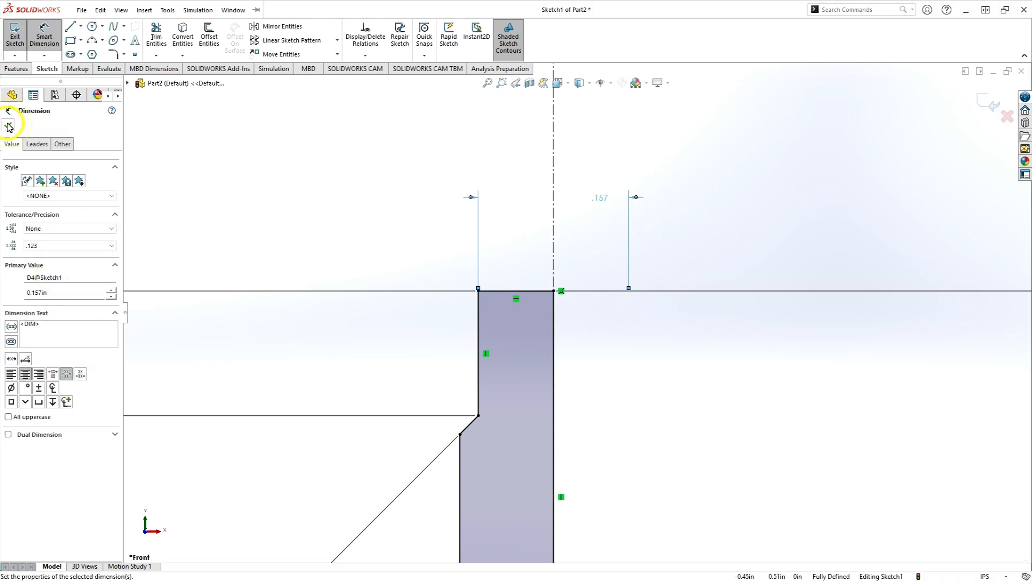
scroll(486, 437, "up", 6)
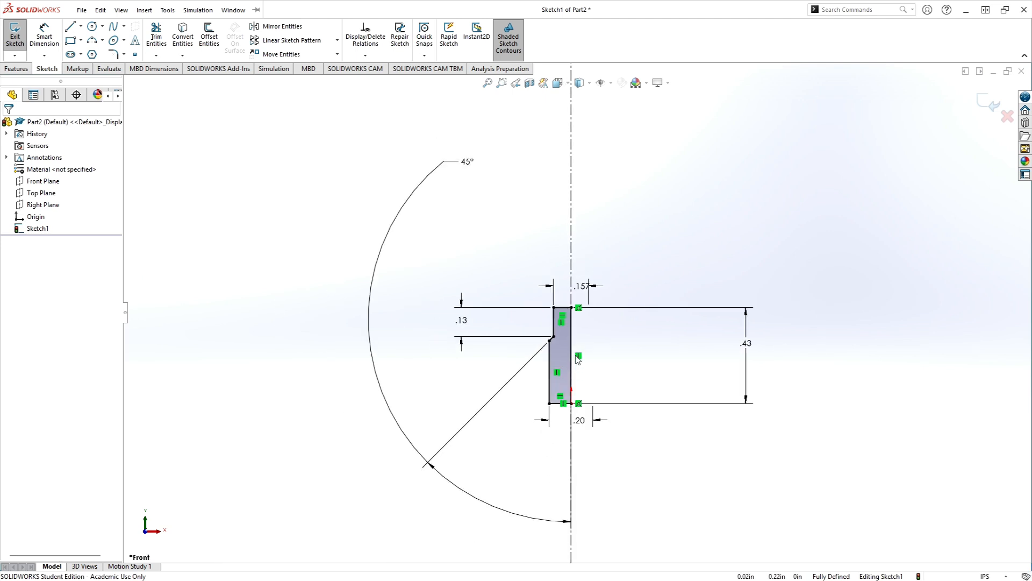
scroll(569, 406, "down", 5)
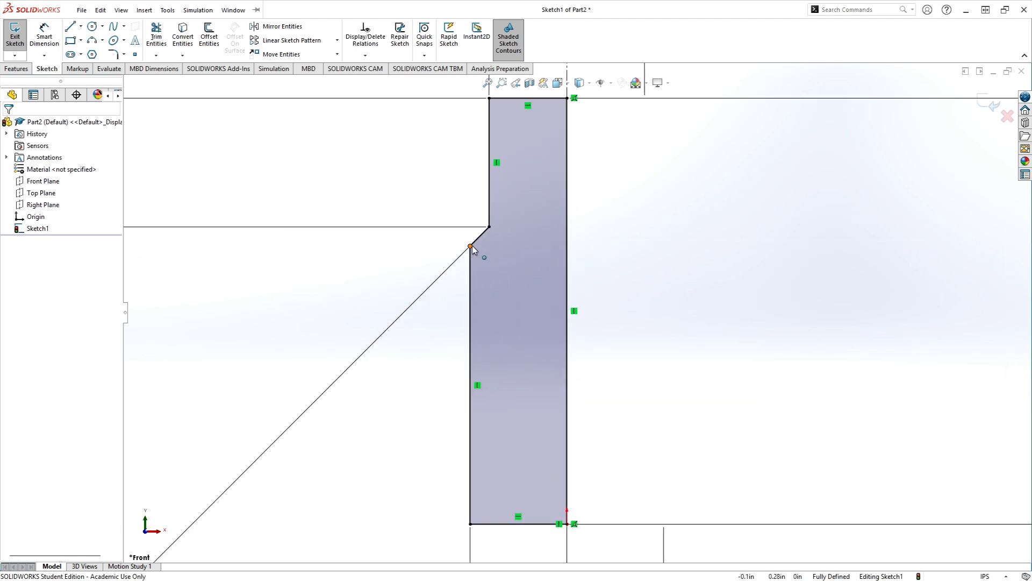
scroll(407, 303, "up", 5)
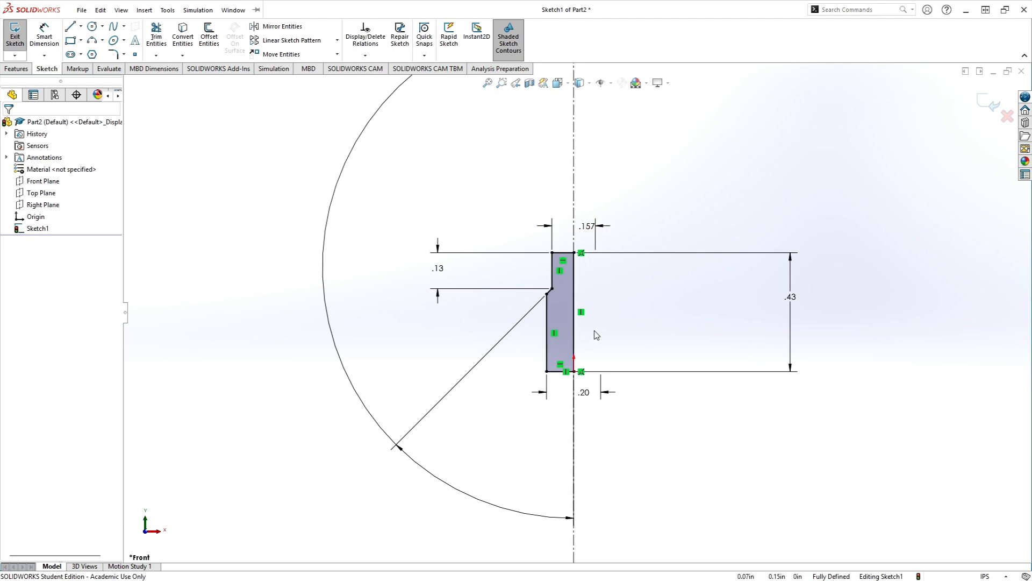
scroll(638, 420, "down", 3)
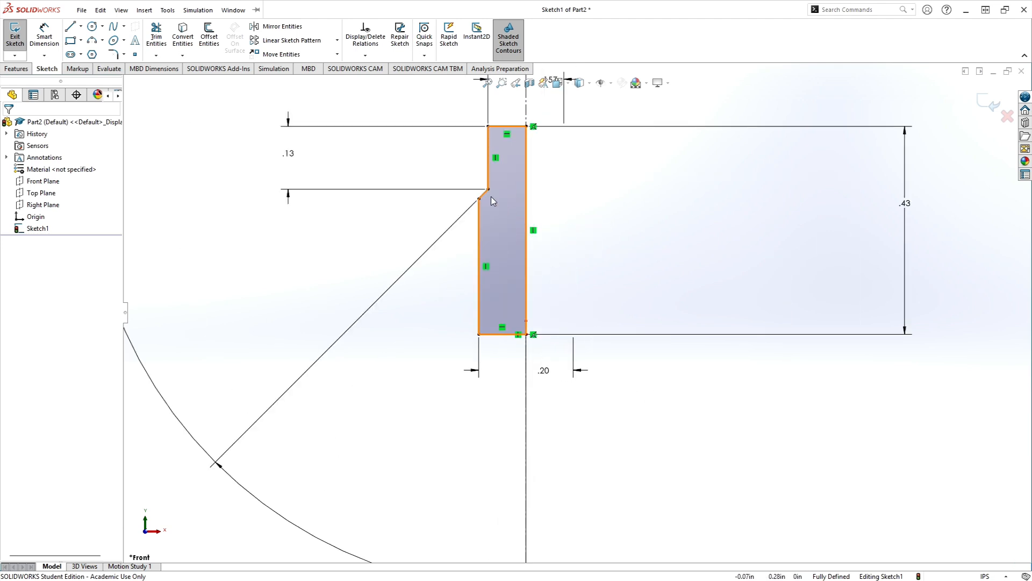
scroll(570, 312, "up", 3)
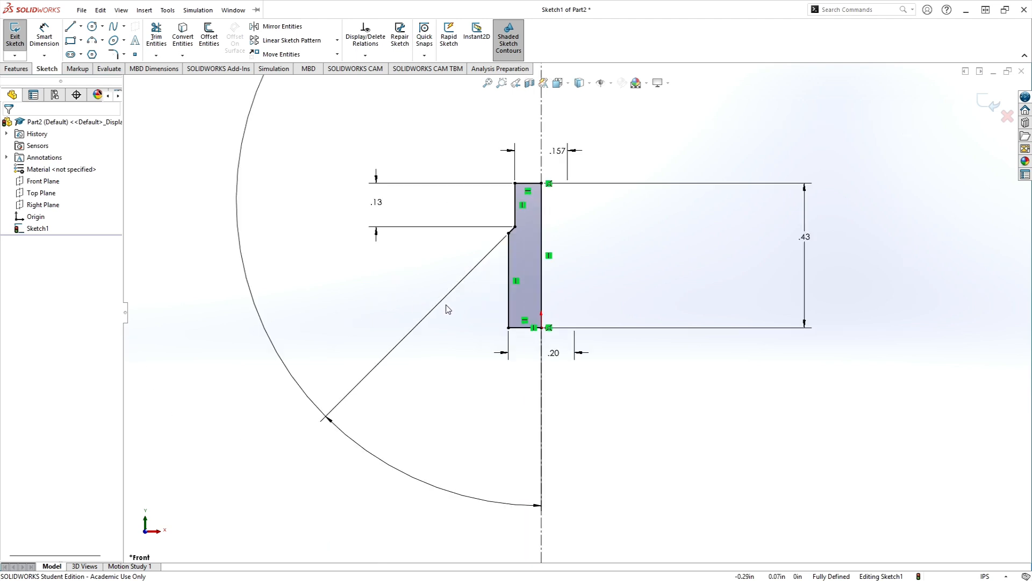
- Exit the half-profile sketch and revolve it 360 degrees about the vertical centerline into a solid body
scroll(556, 222, "down", 3)
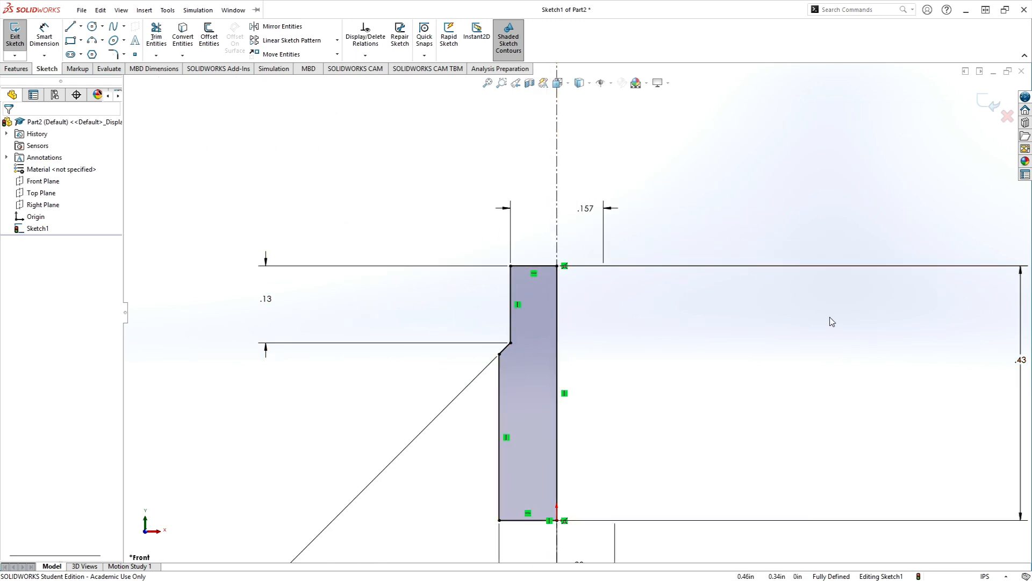
scroll(676, 324, "up", 3)
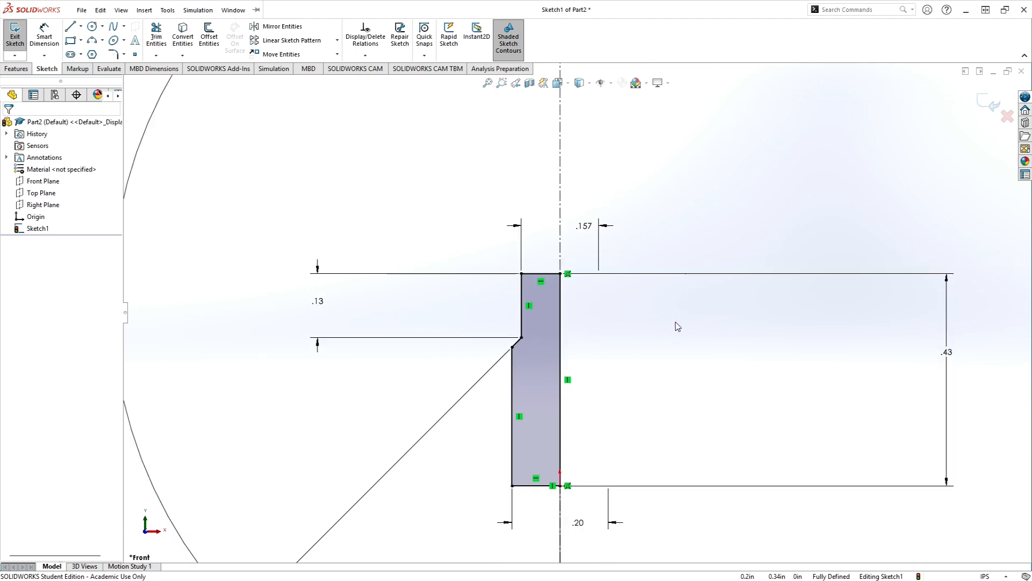
left_click(991, 105)
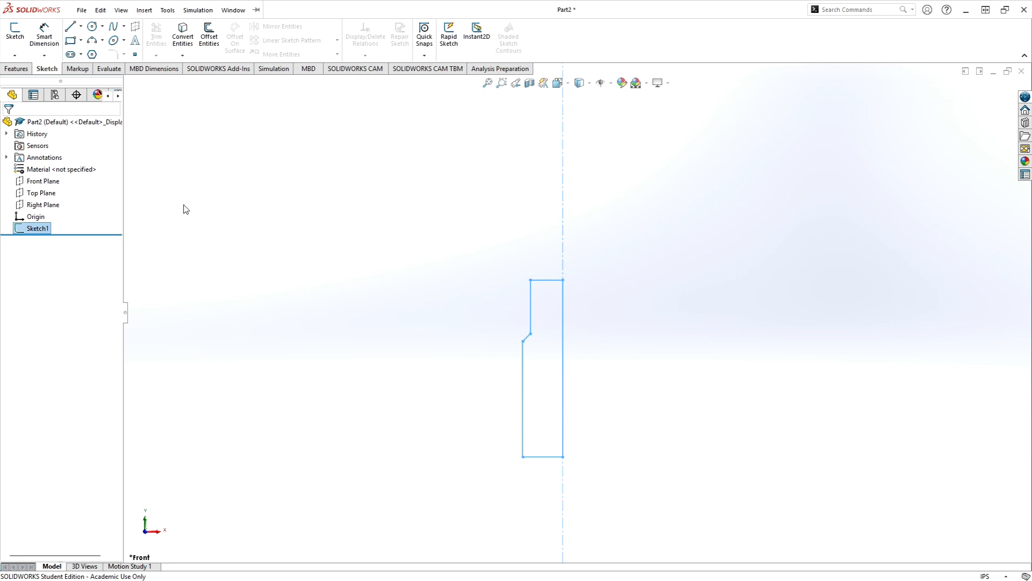
left_click(17, 69)
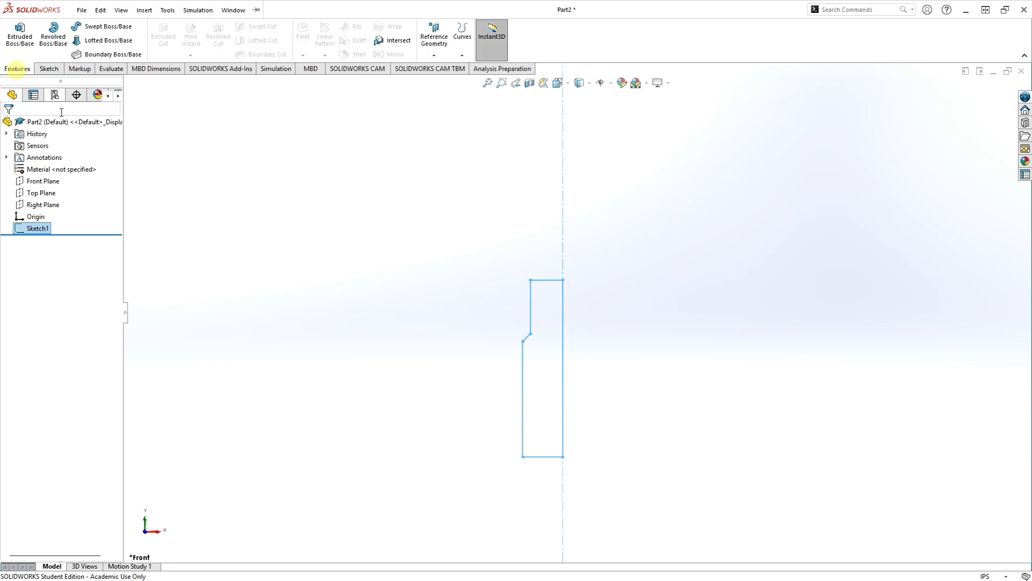
left_click(53, 36)
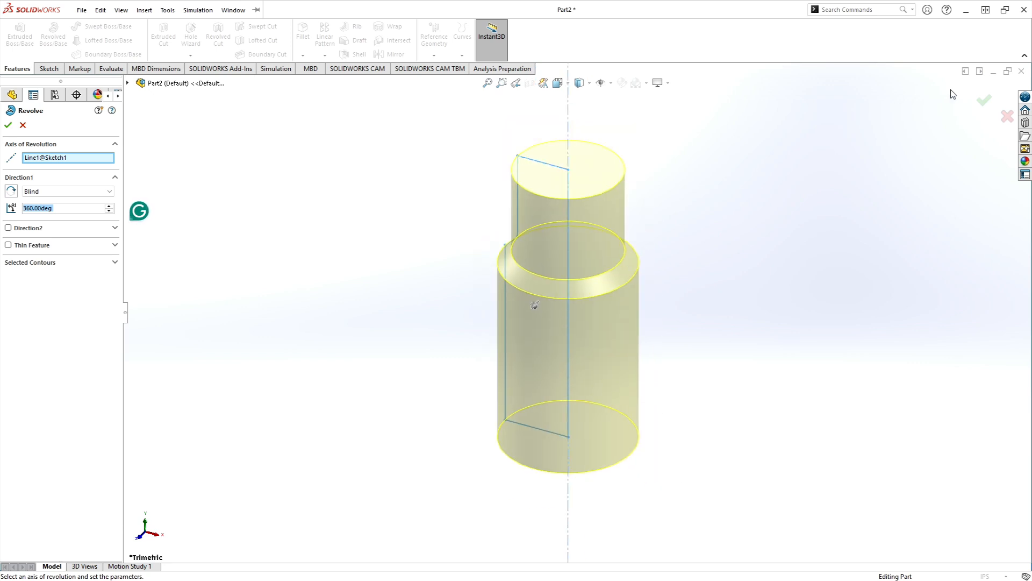
left_click(987, 107)
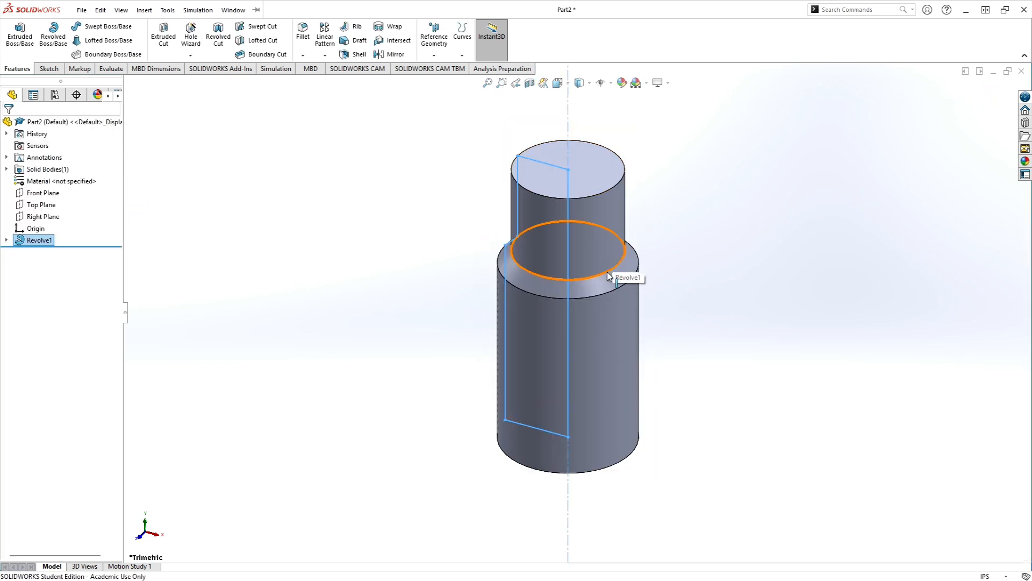
left_click(745, 376)
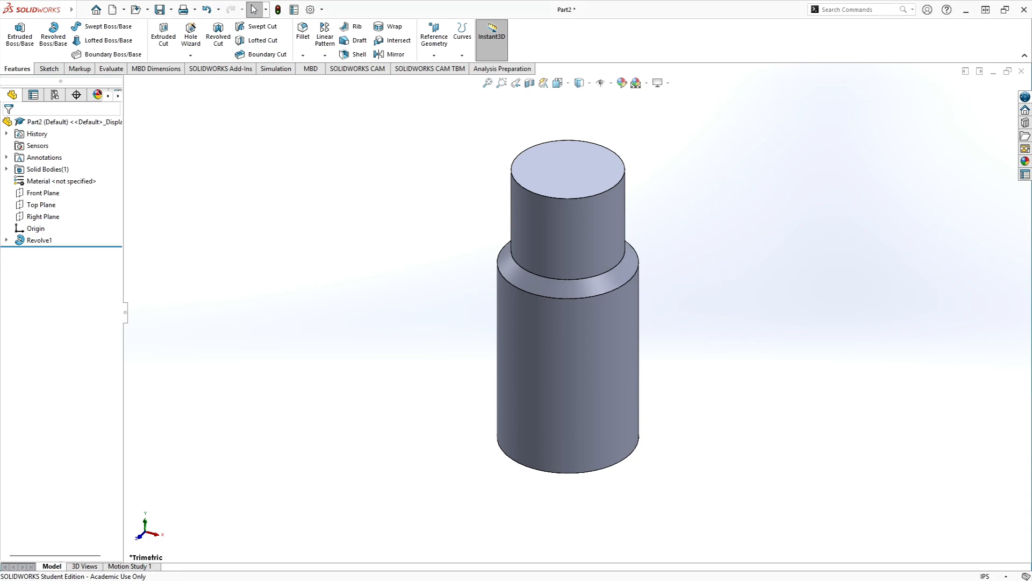
- Check the flat dimensions at the piston's upper end on the S60-119 drawing, and start a SOLIDWORKS sketch on the neck's top face
key("alt+Tab")
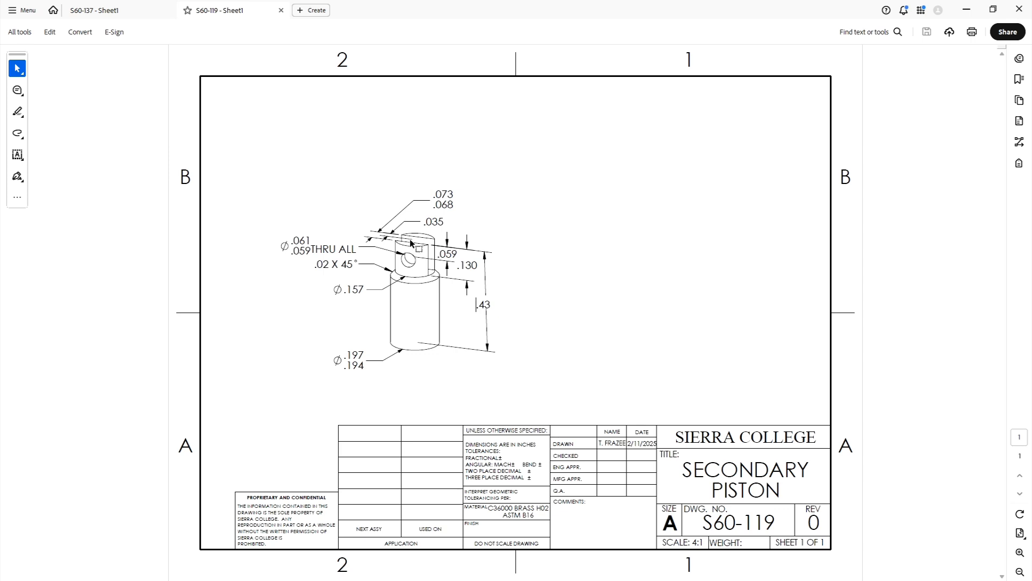
left_click_drag(450, 224, 436, 193)
left_click(465, 214)
left_click(444, 192)
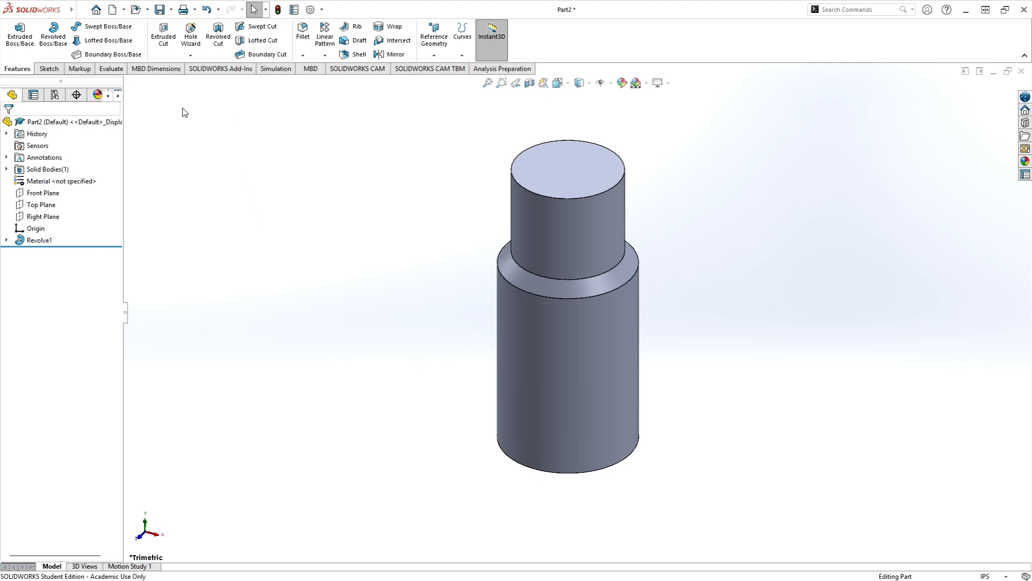
left_click(49, 68)
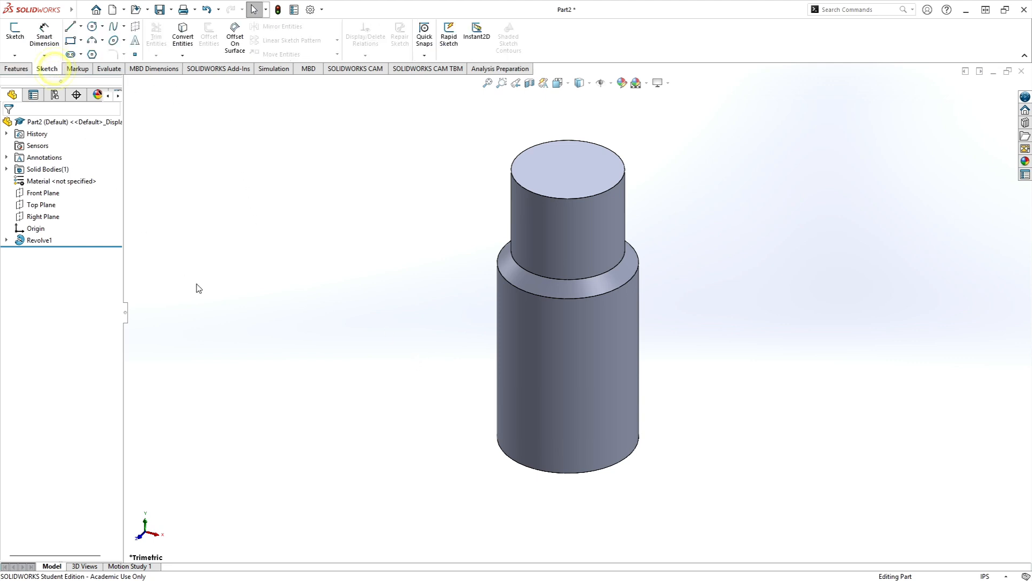
left_click(16, 32)
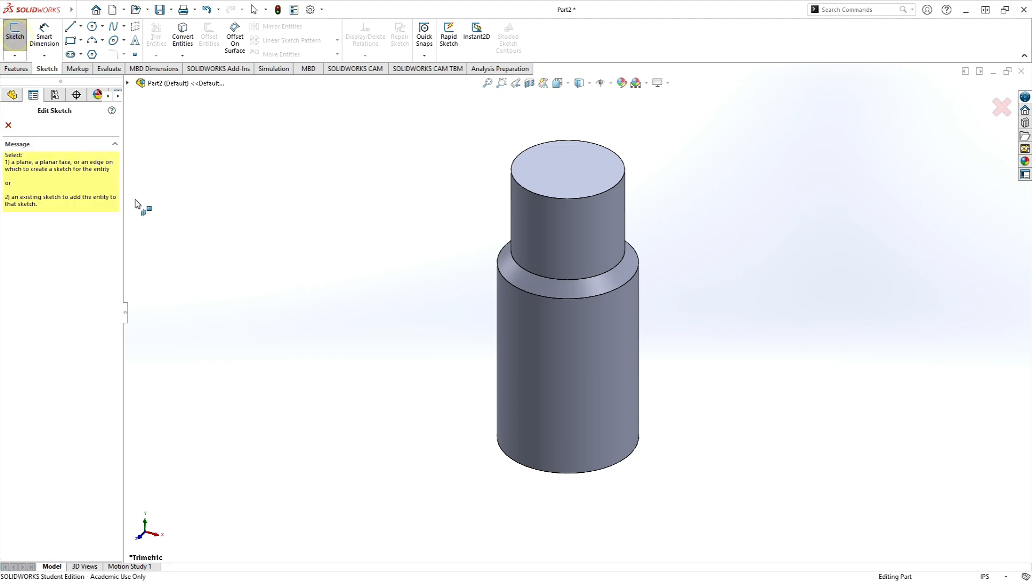
left_click(558, 168)
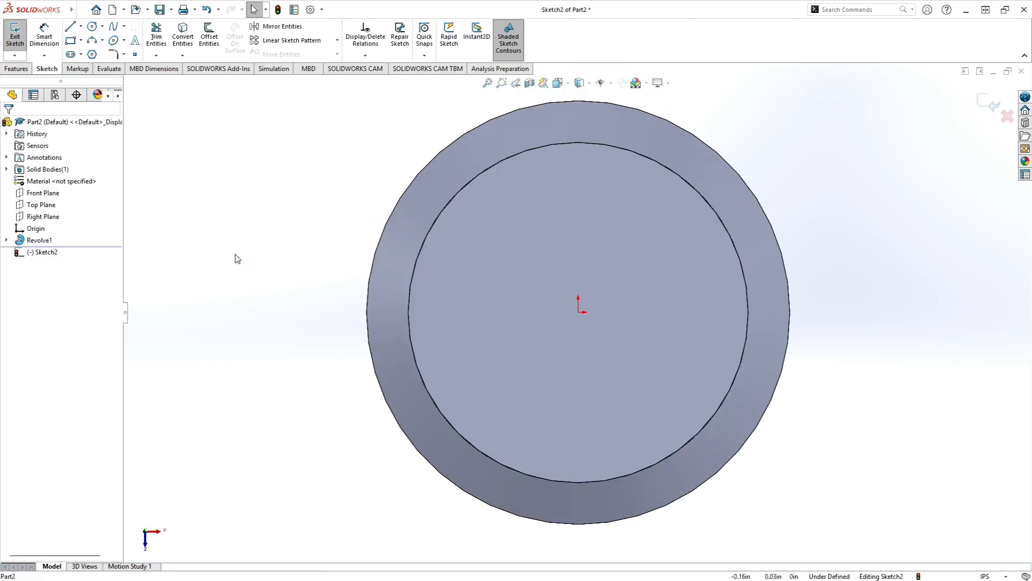
- Sketch two separate horizontal lines about 0.245 in long across the piston, one above and one below the origin
left_click(70, 26)
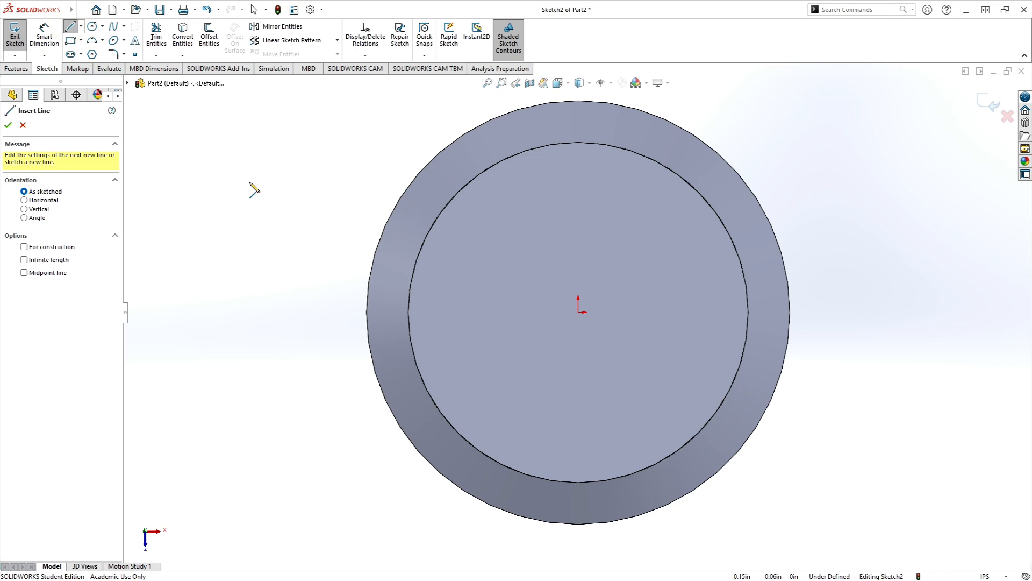
left_click(326, 261)
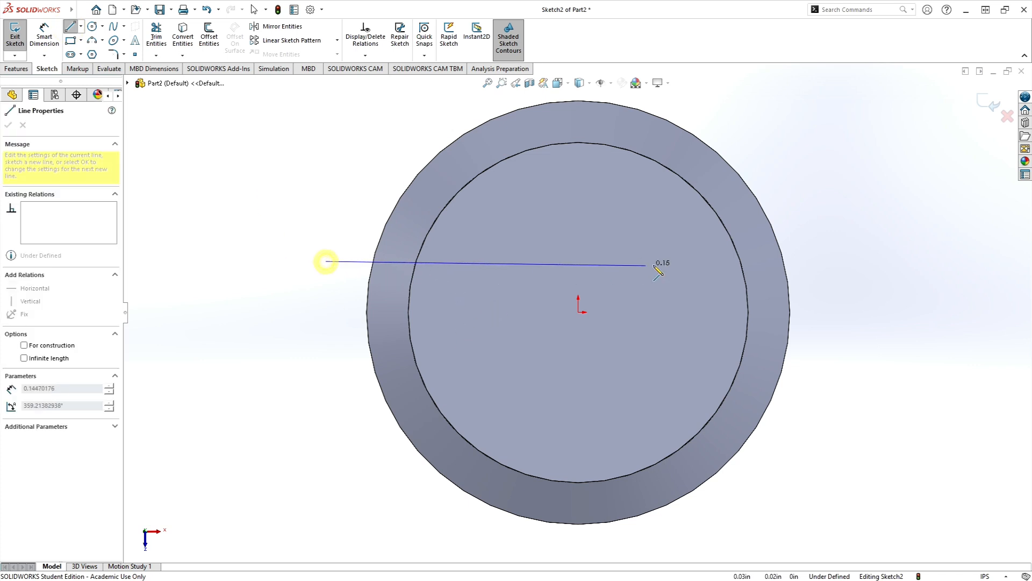
left_click(862, 261)
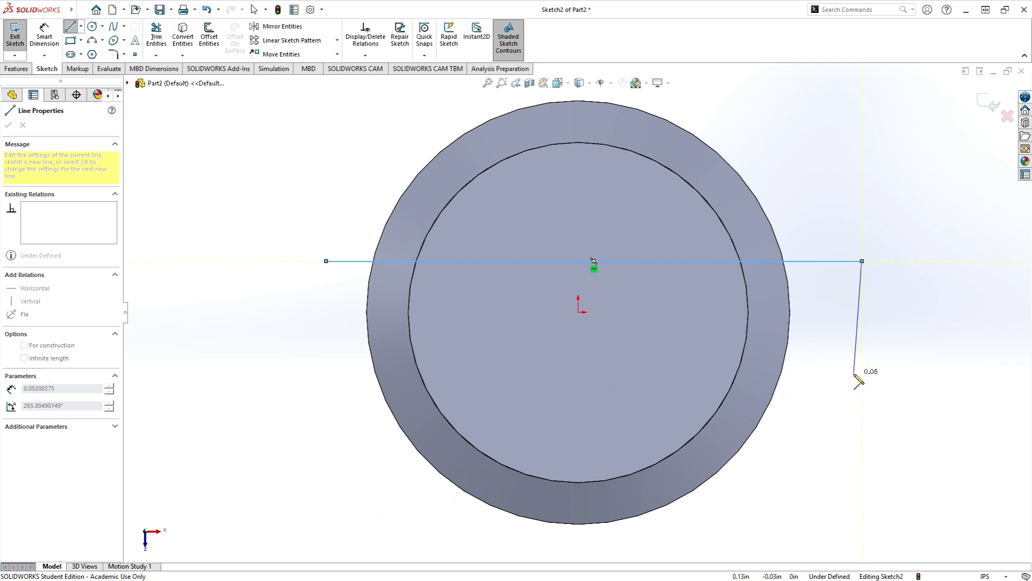
key("Escape")
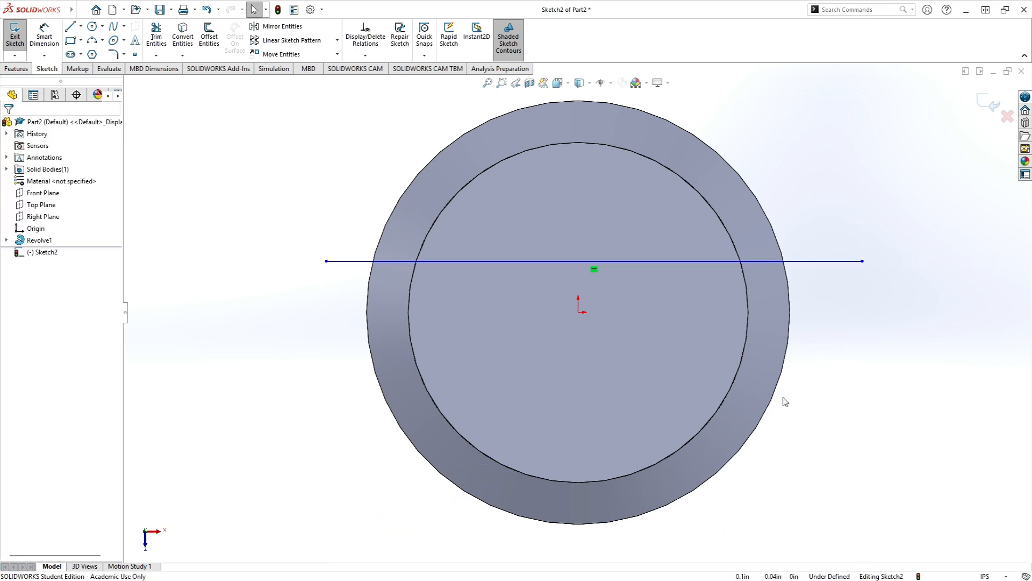
left_click(71, 27)
left_click(326, 358)
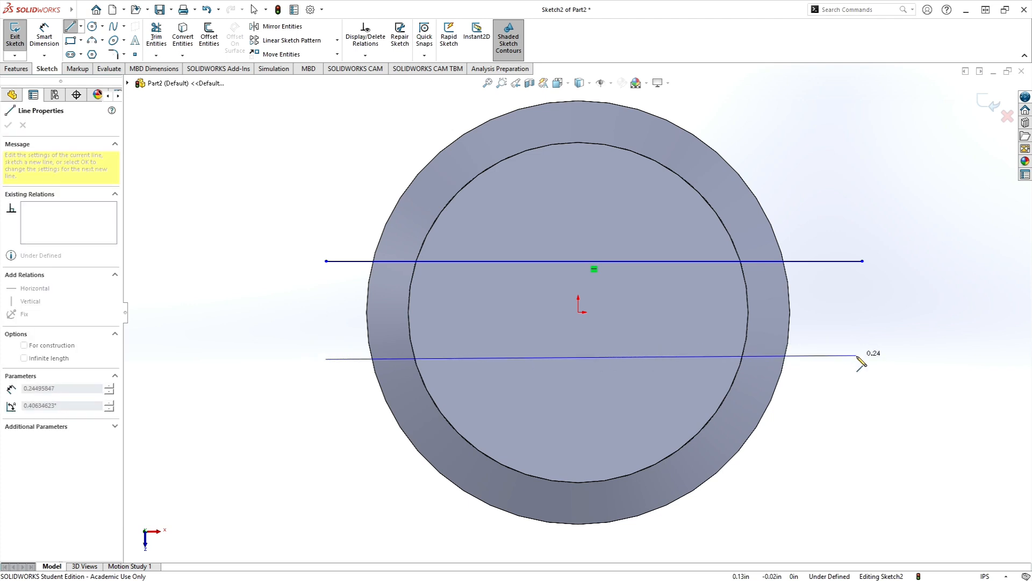
left_click(859, 359)
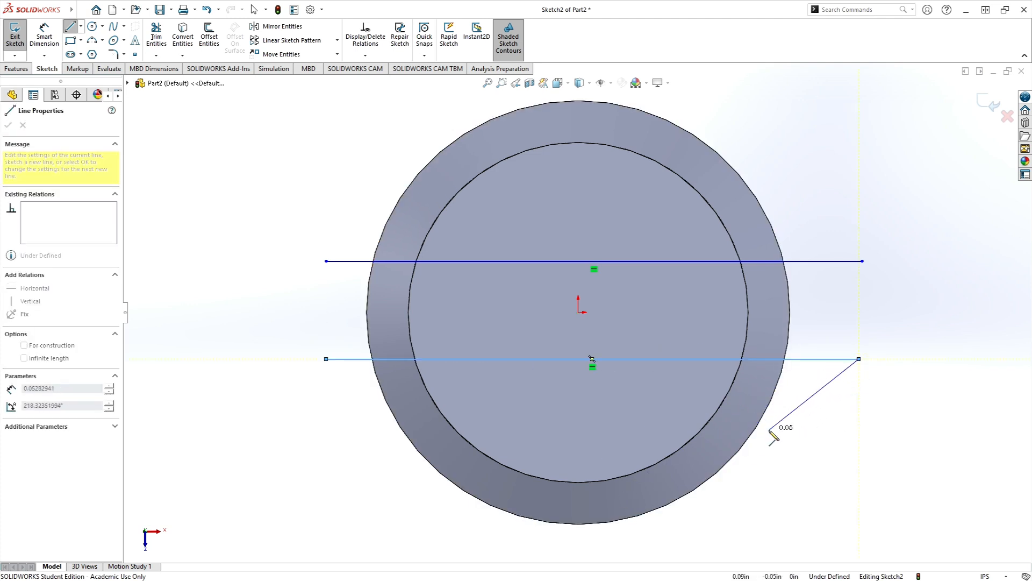
key("Escape")
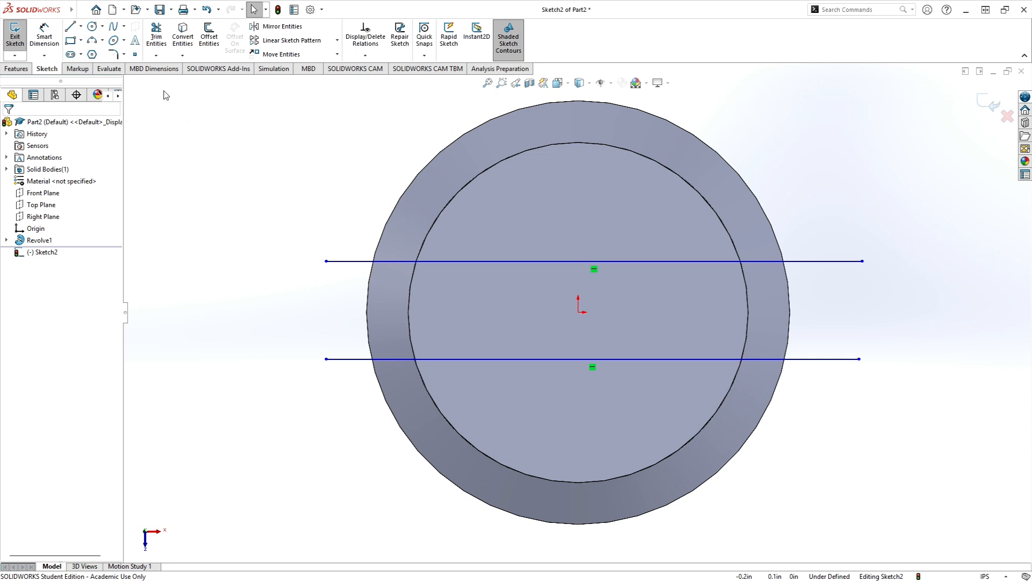
- Convert the circular edge of the neck's top face into a sketch circle
left_click(183, 36)
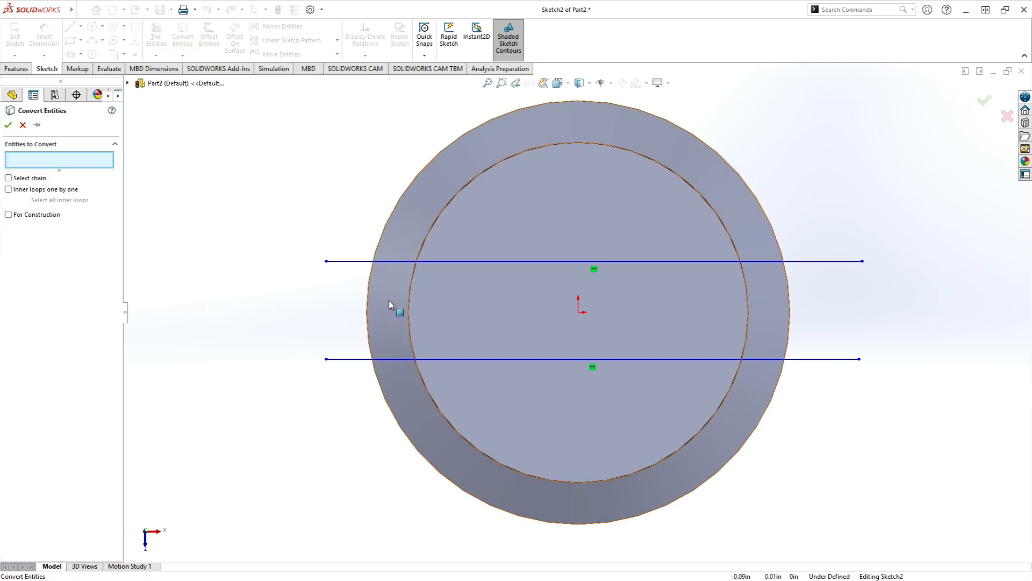
left_click(408, 293)
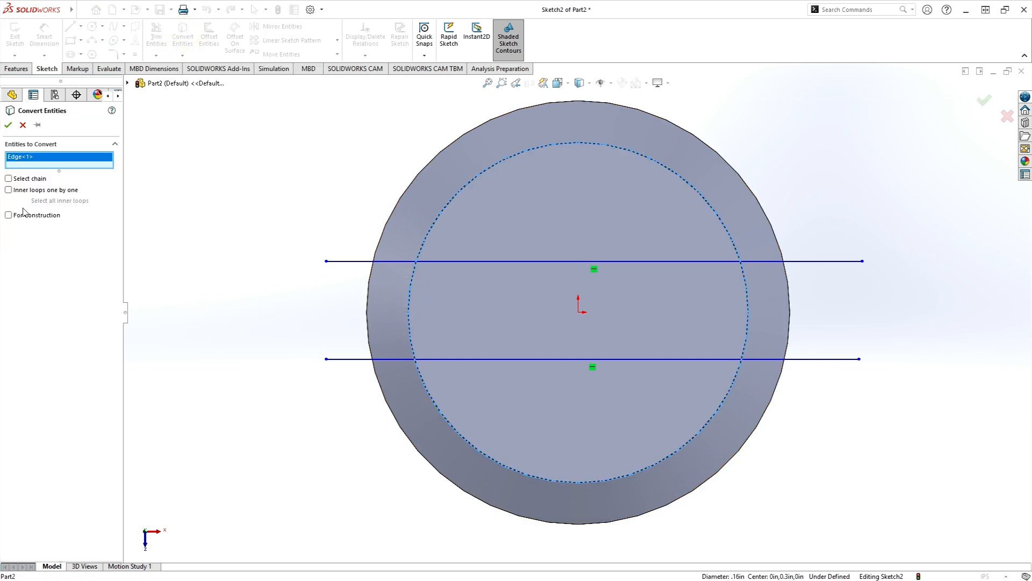
left_click(8, 126)
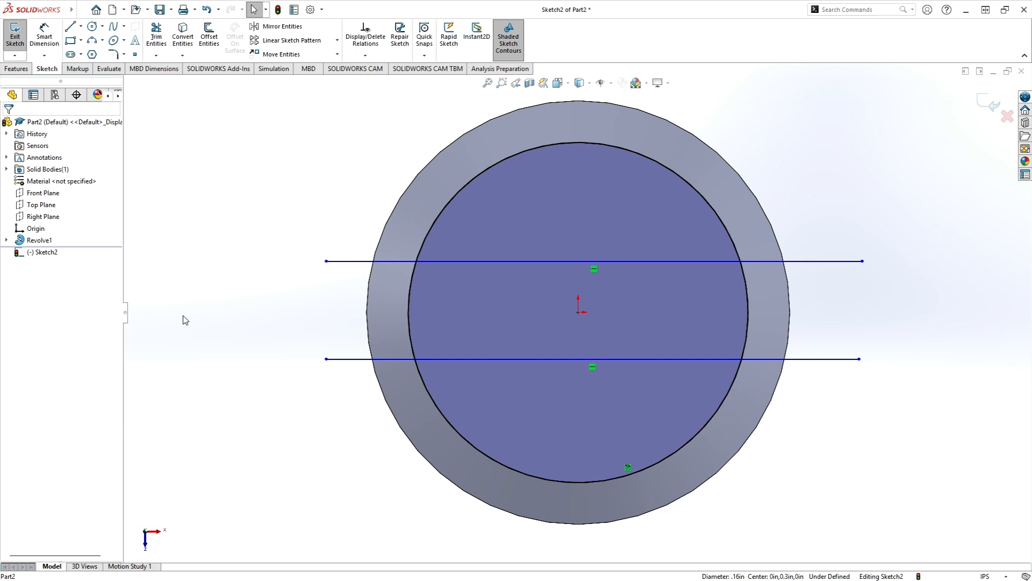
- Power-trim the line ends outside the circle and its upper and lower arcs, leaving a closed central band
left_click(156, 36)
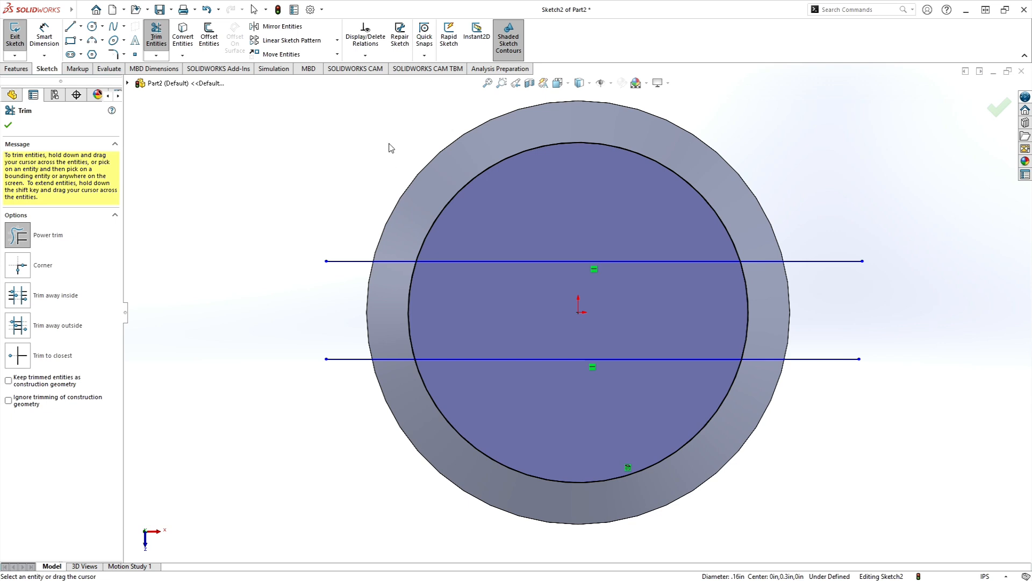
left_click_drag(434, 128, 435, 128)
mouse_move(433, 130)
left_mouse_down()
mouse_move(377, 220)
mouse_move(355, 299)
mouse_move(358, 344)
mouse_move(390, 434)
mouse_move(511, 452)
mouse_move(666, 453)
mouse_move(779, 410)
mouse_move(801, 346)
mouse_move(774, 241)
left_mouse_up()
left_click_drag(726, 205, 401, 209)
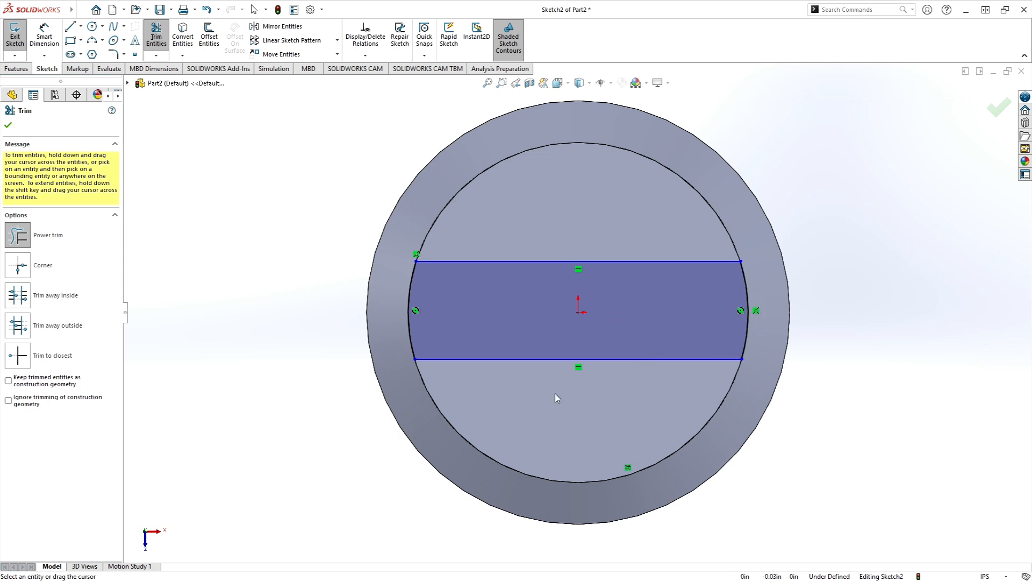
- Dimension the lower line 0.035 in from the origin and set that dimension's precision to three decimal places (.123)
left_click(44, 35)
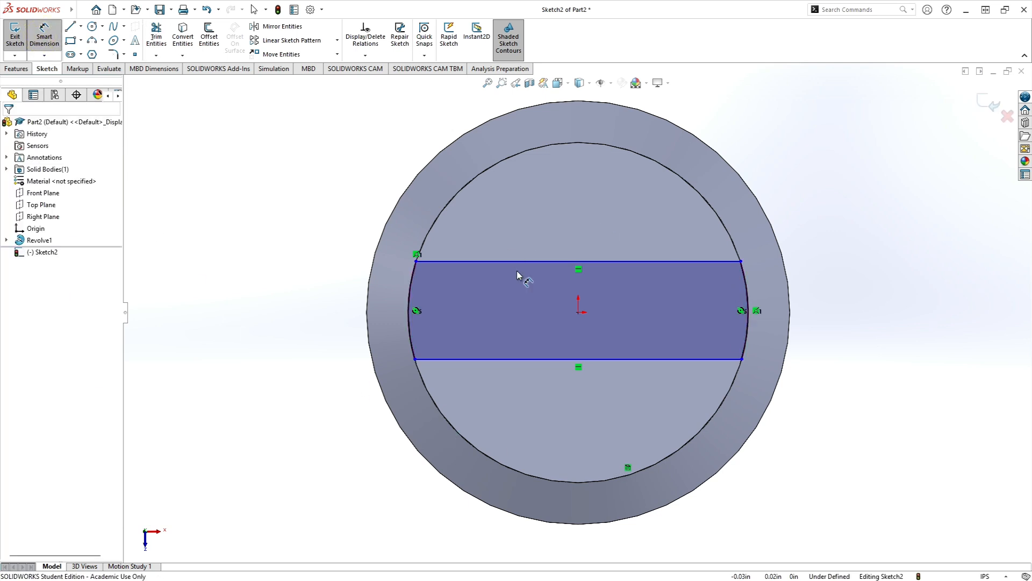
left_click(578, 312)
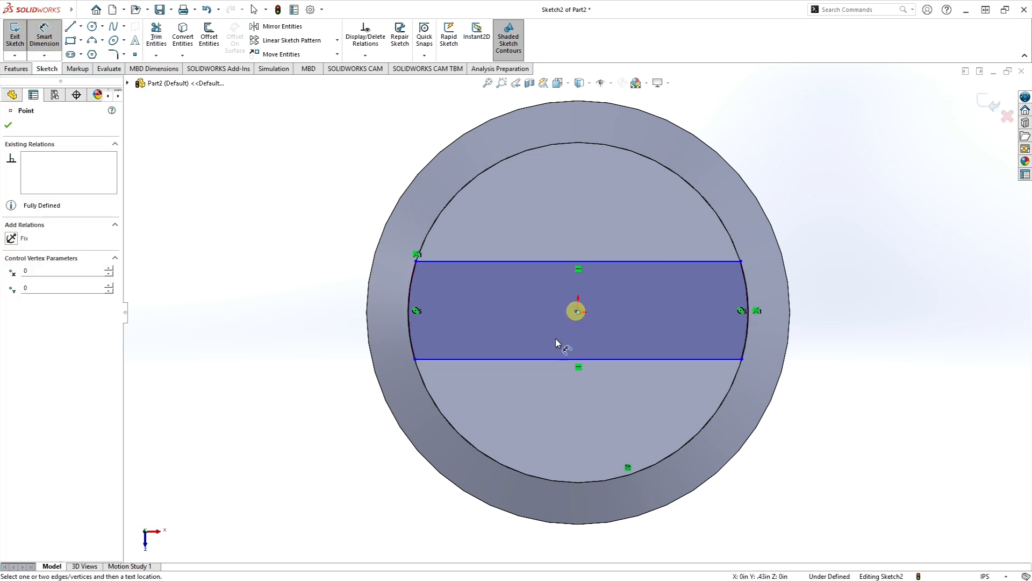
left_click(467, 360)
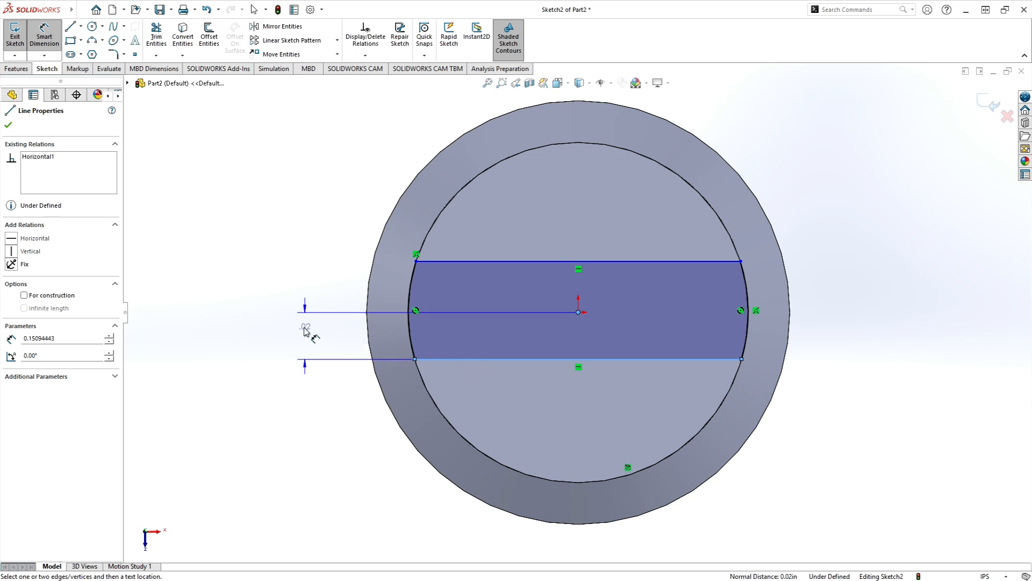
left_click(300, 330)
type(".035")
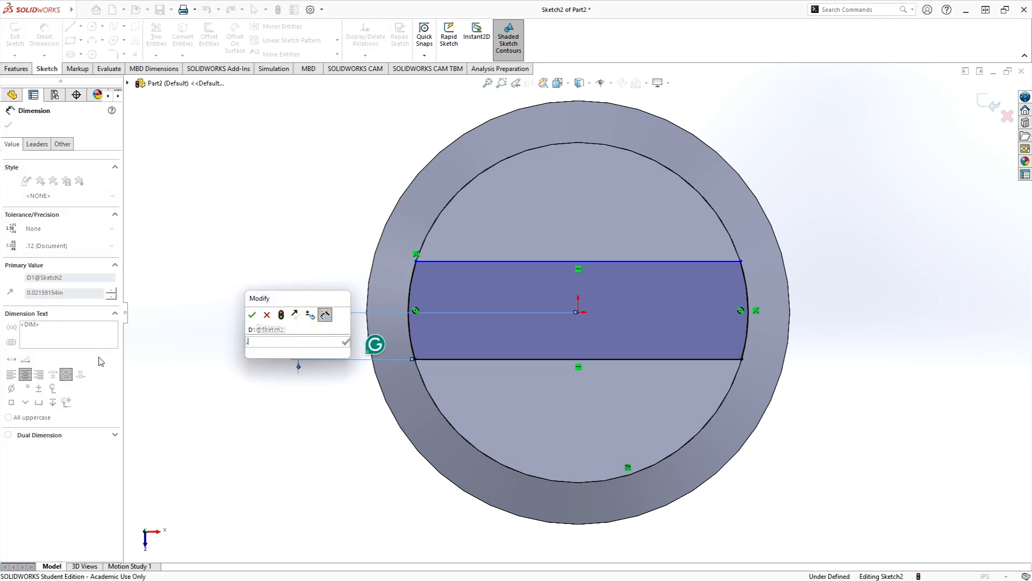
key("Return")
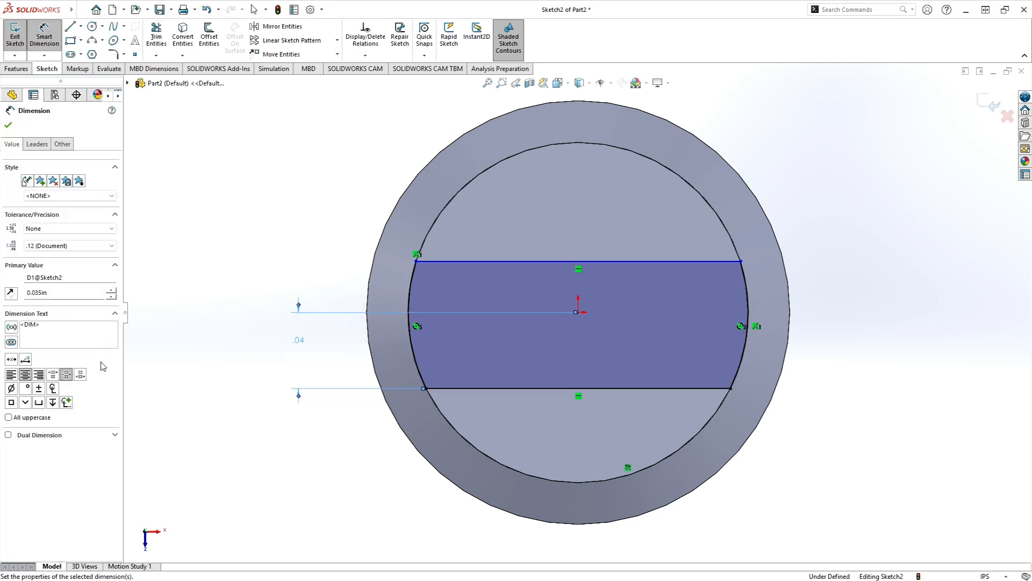
left_click(75, 245)
left_click(70, 276)
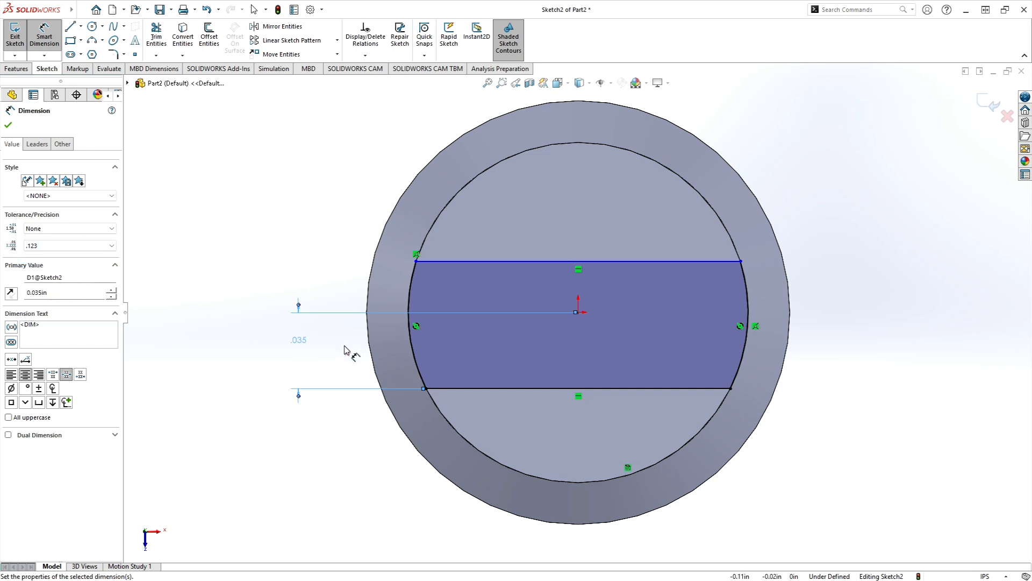
left_click(8, 125)
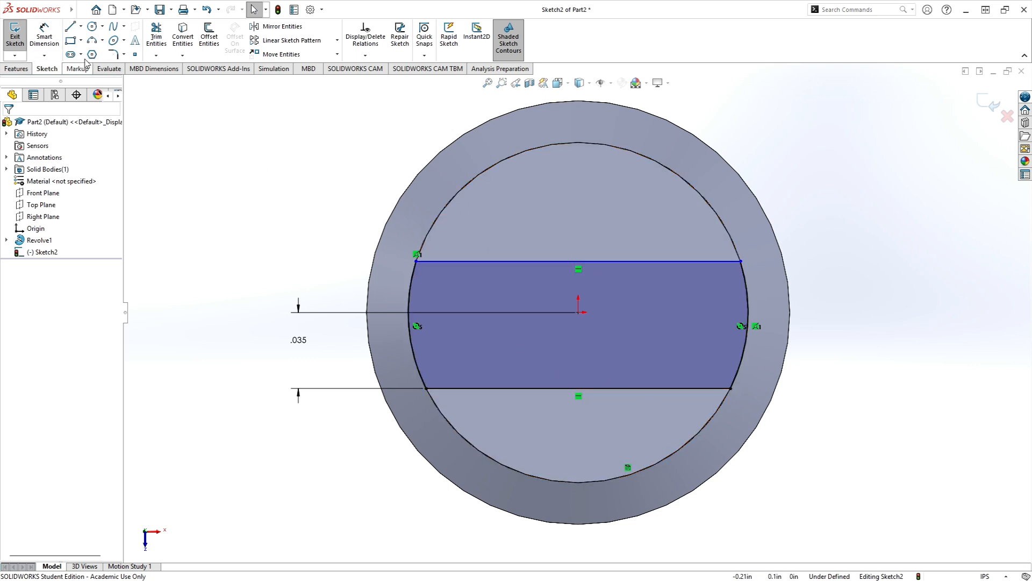
- Dimension the distance between the two horizontal lines as 0.07 in
left_click(50, 40)
left_click(556, 387)
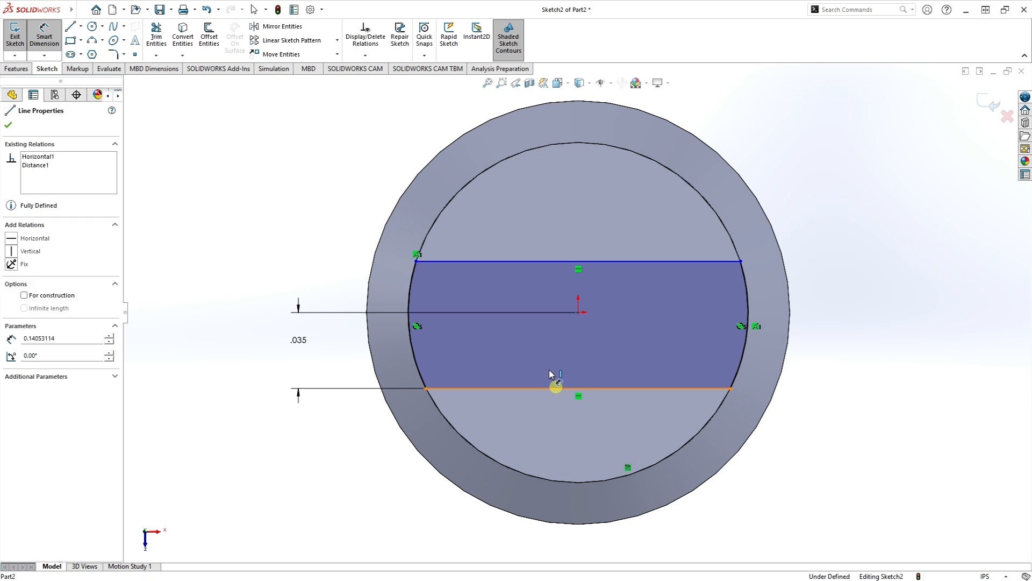
left_click(512, 262)
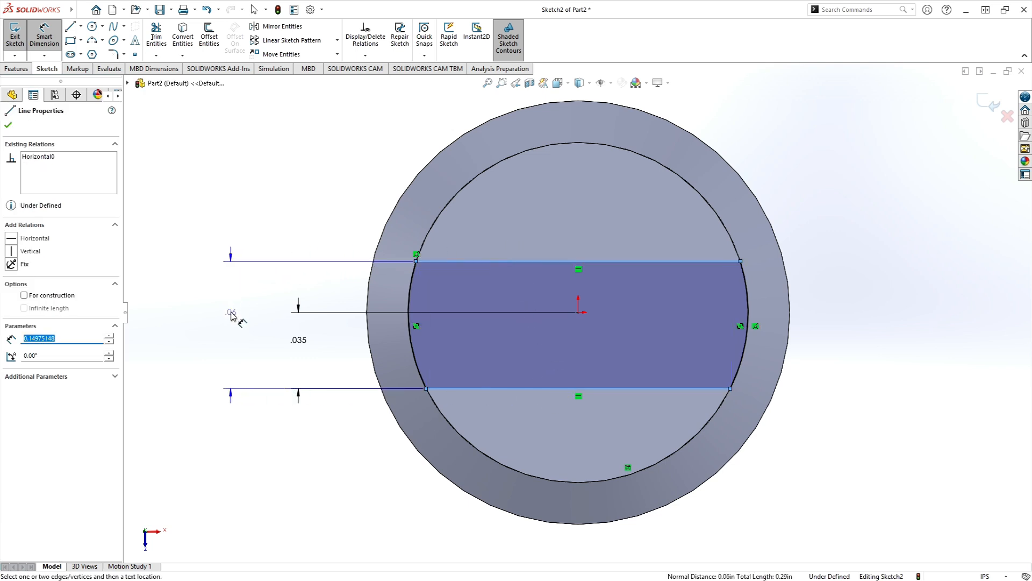
left_click(231, 314)
type(".07")
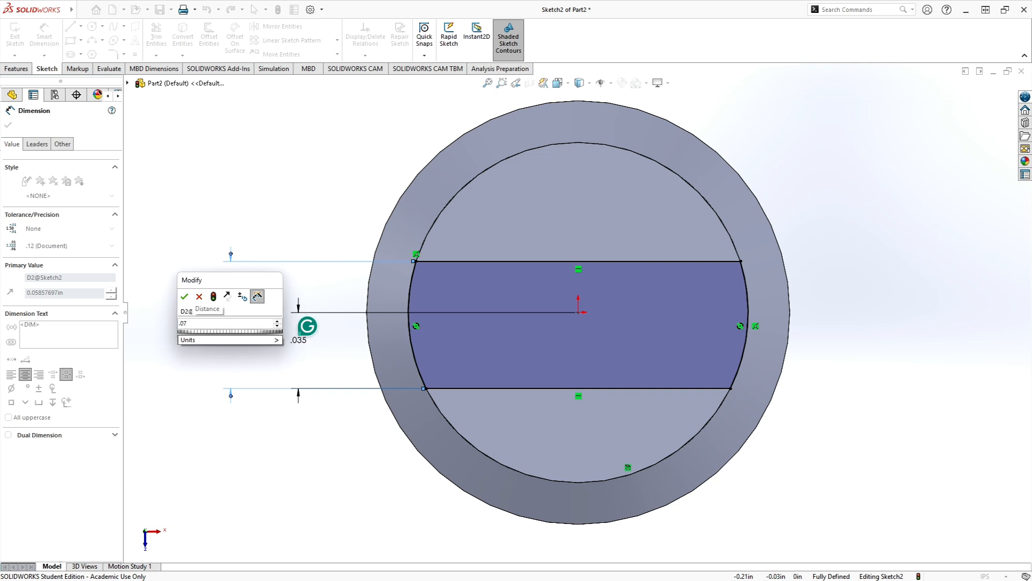
left_click(184, 296)
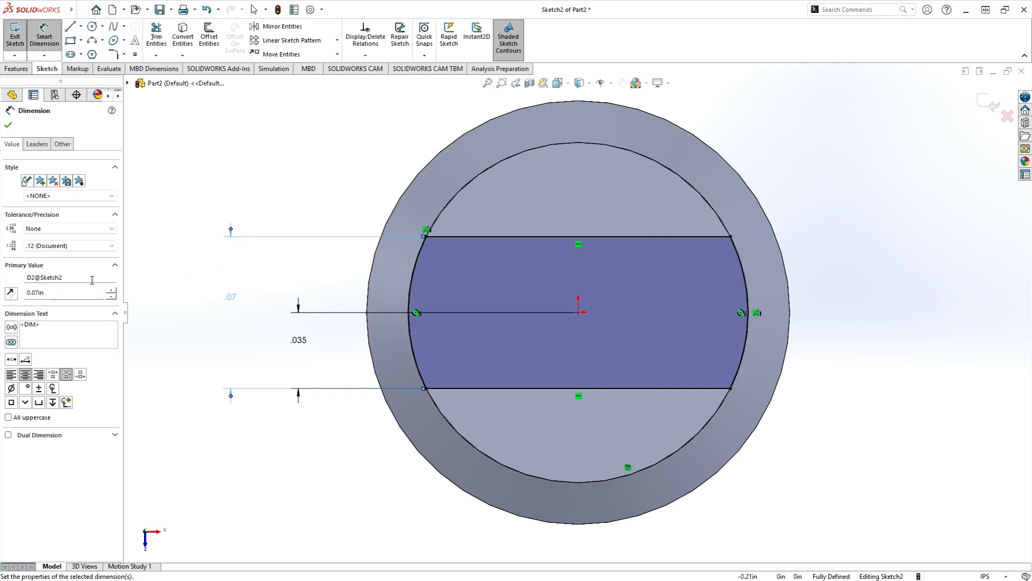
- Set the precision of the 0.07 in band-width dimension to .123 and its tolerance type to Limit
left_click(59, 246)
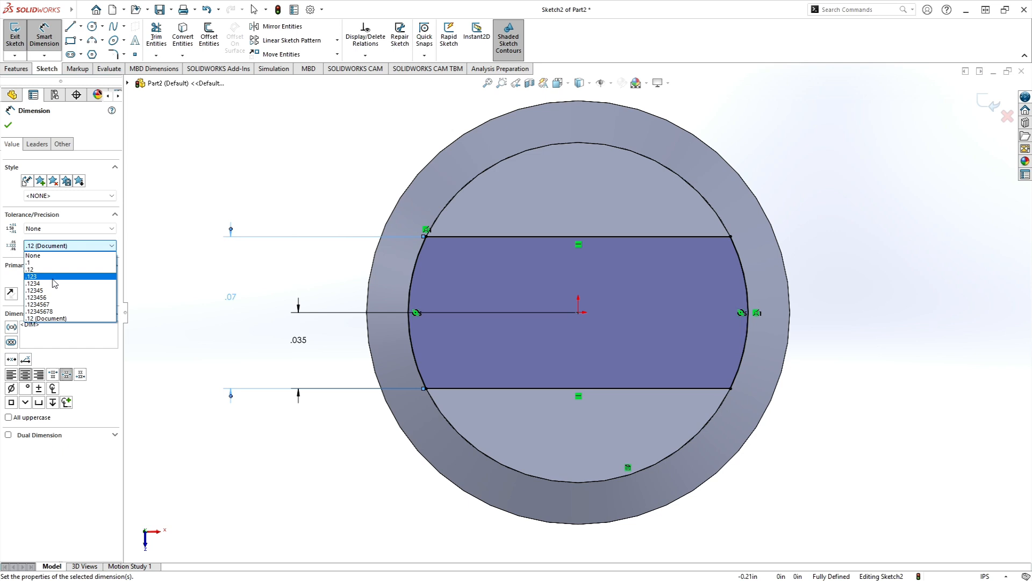
left_click(33, 276)
left_click(98, 229)
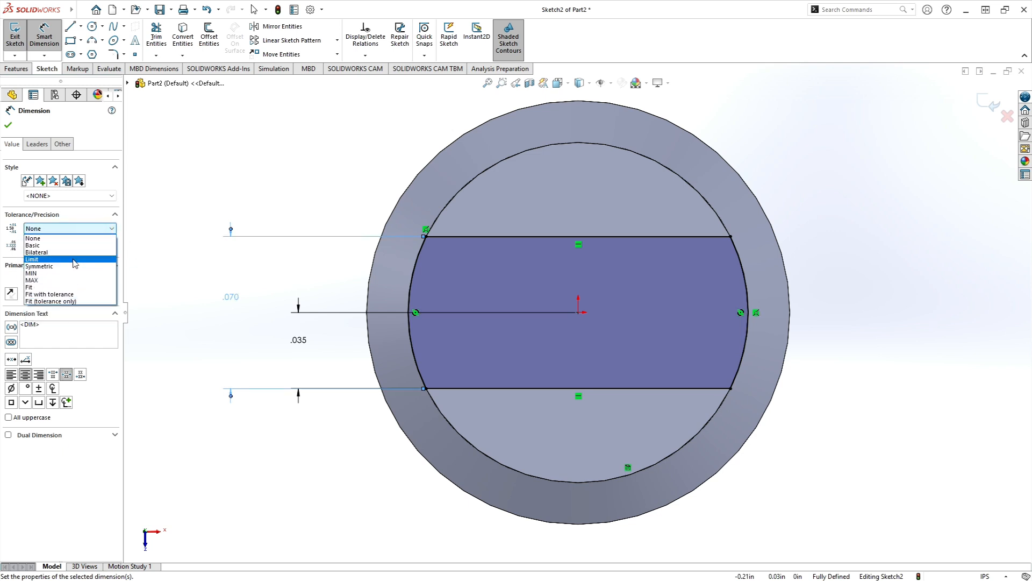
left_click(78, 259)
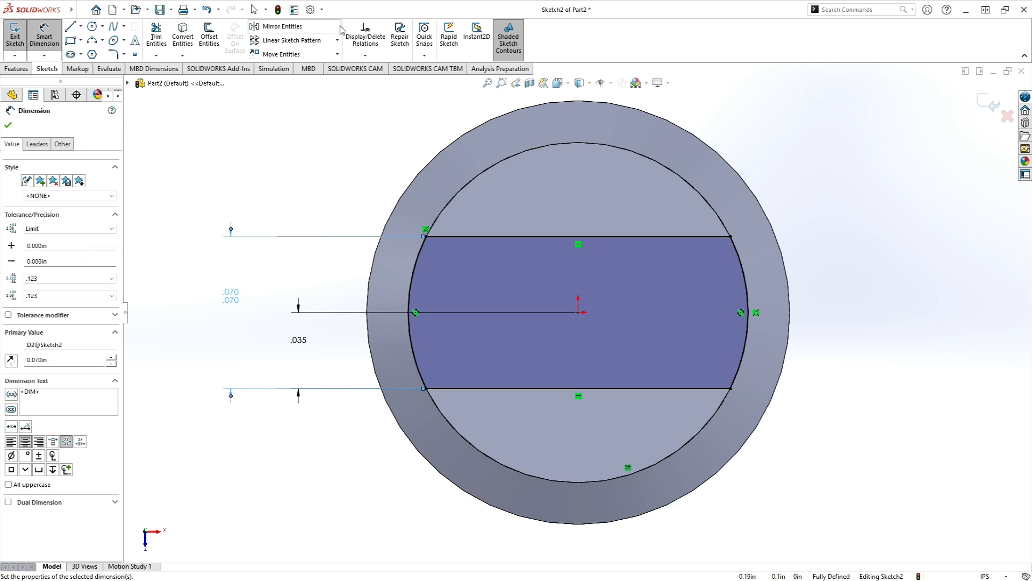
- Check the width limits on the drawing and give the band-width dimension limits of +0.0025 in and -0.0025 in
key("alt+Tab")
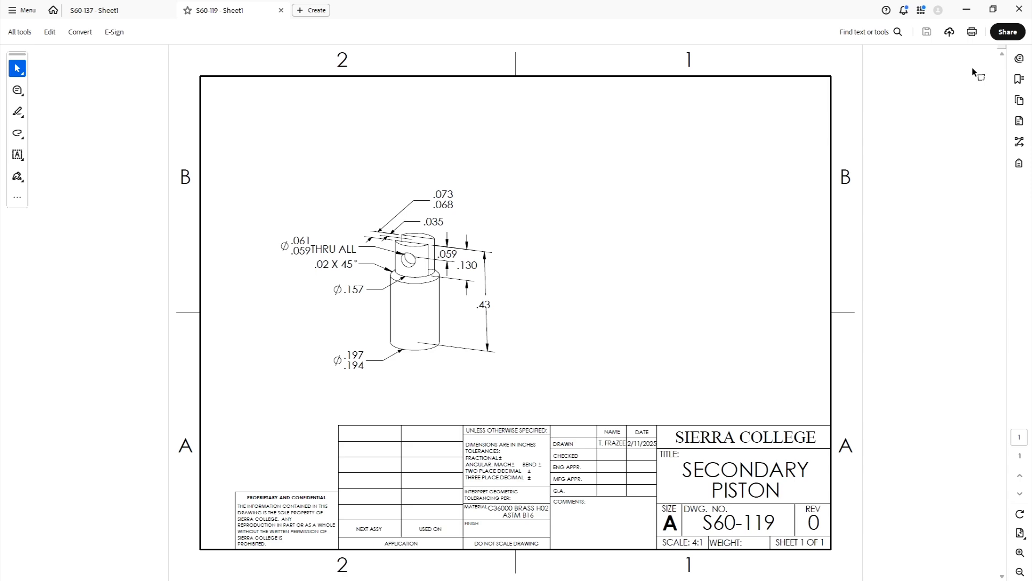
left_click(966, 9)
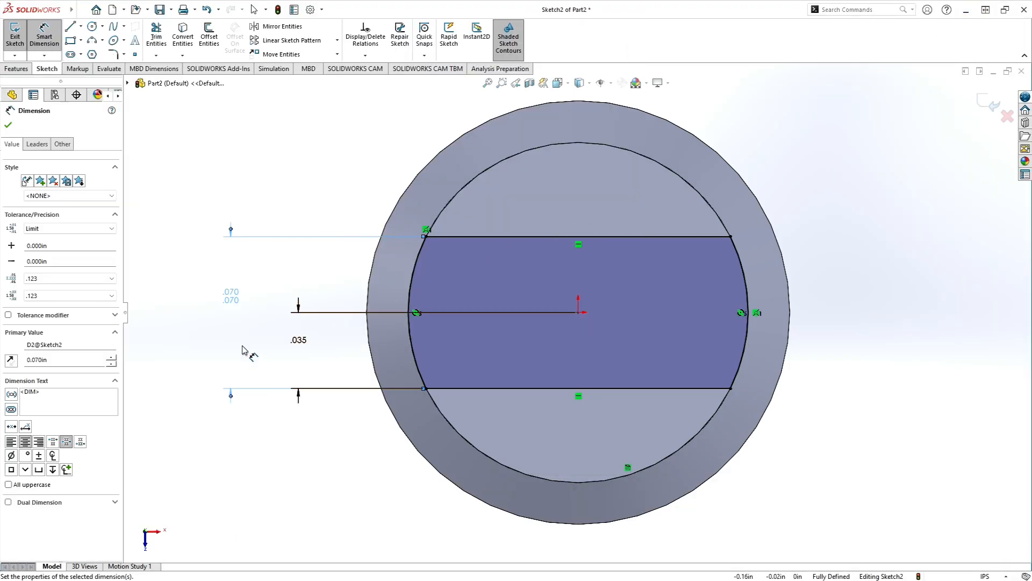
double_click(46, 248)
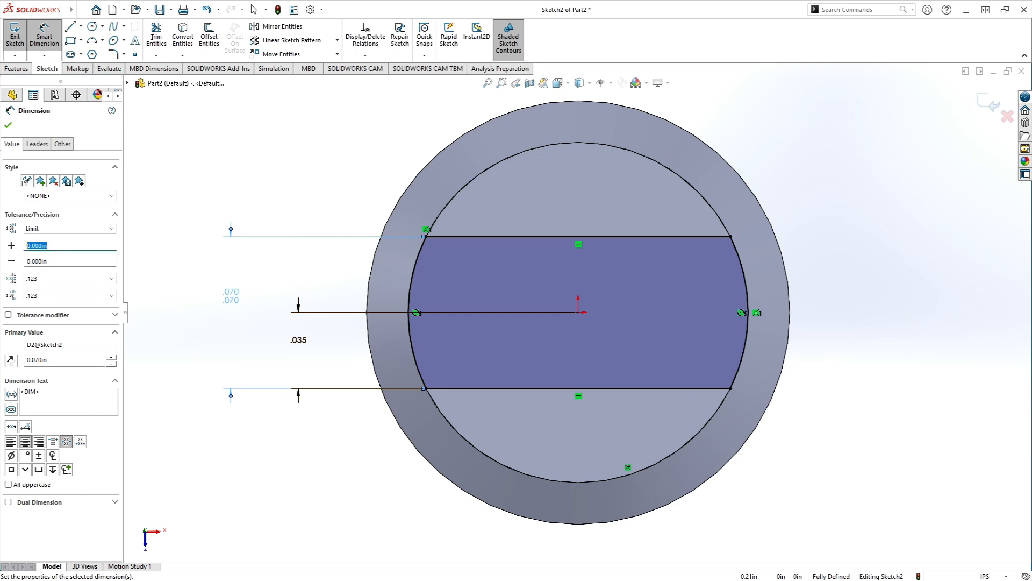
type(".0025")
double_click(47, 262)
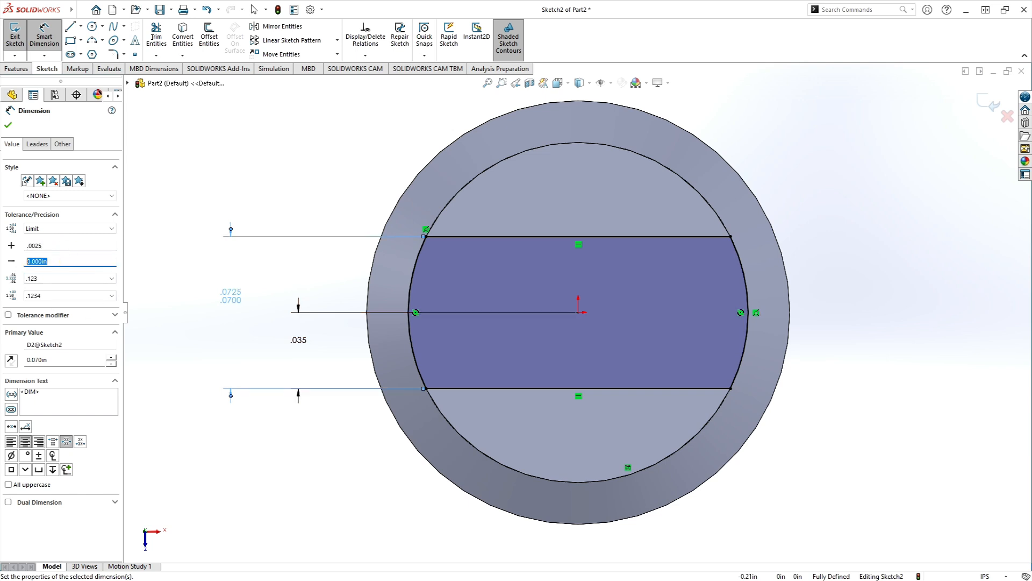
type(".0025")
key("Return")
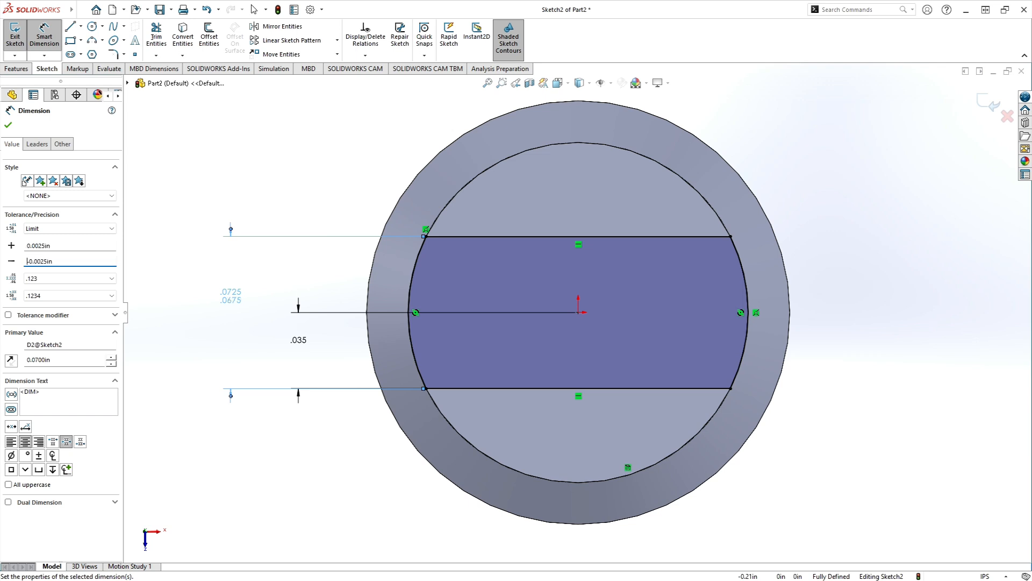
- Set the band-width dimension's tolerance precision to .123 and centre its text between the extension lines
left_click(82, 297)
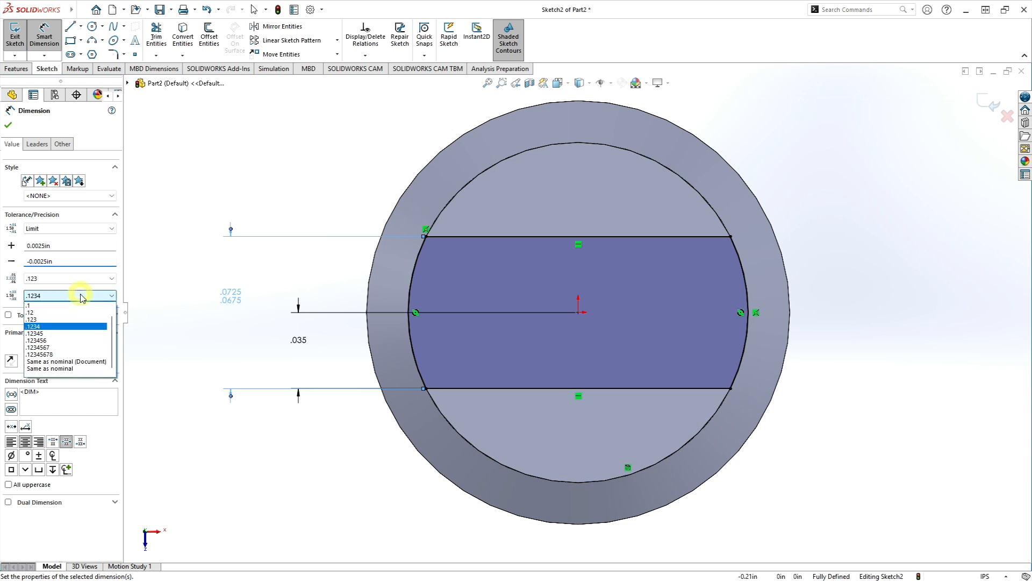
left_click(54, 319)
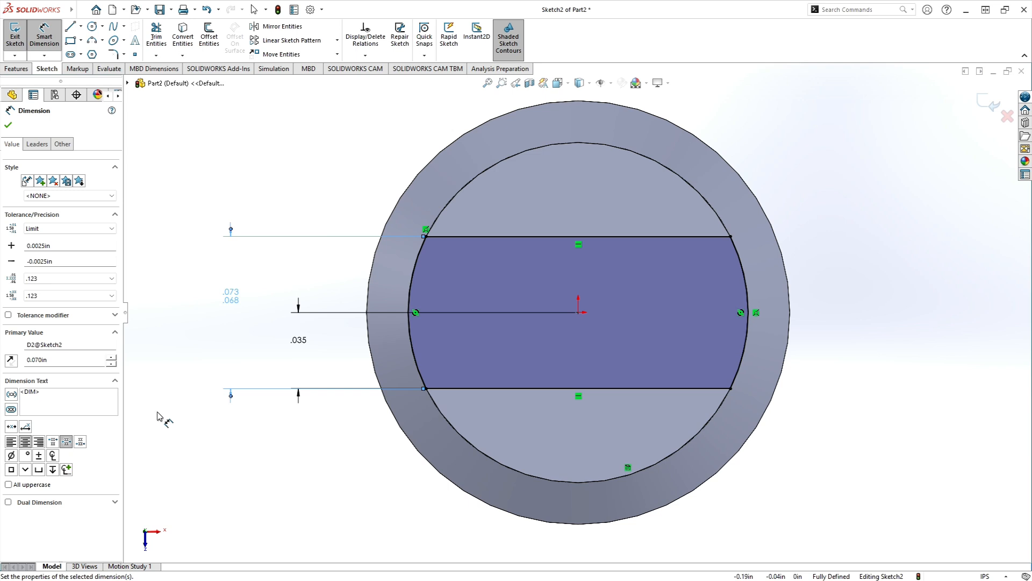
left_click(12, 427)
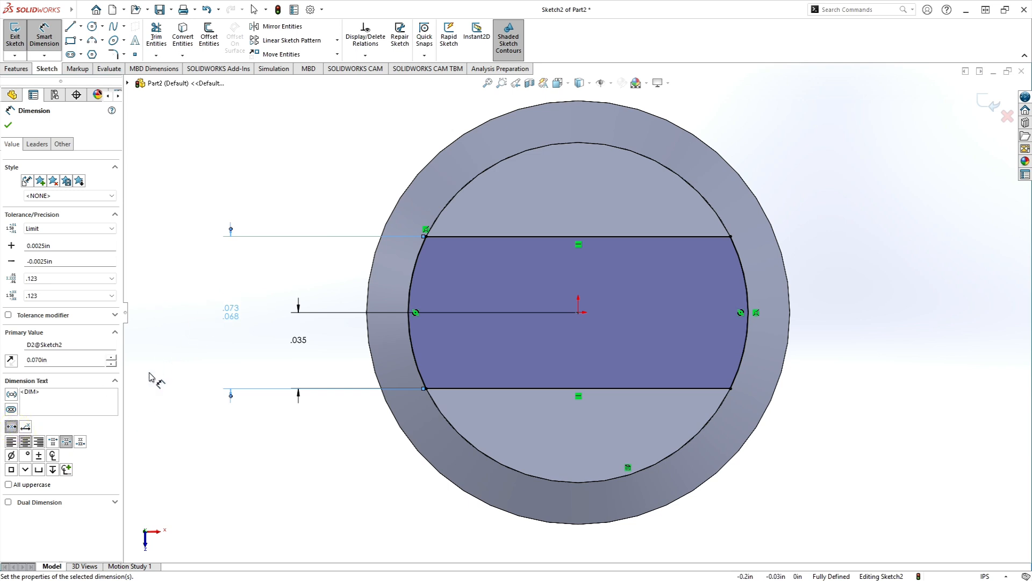
left_click(8, 125)
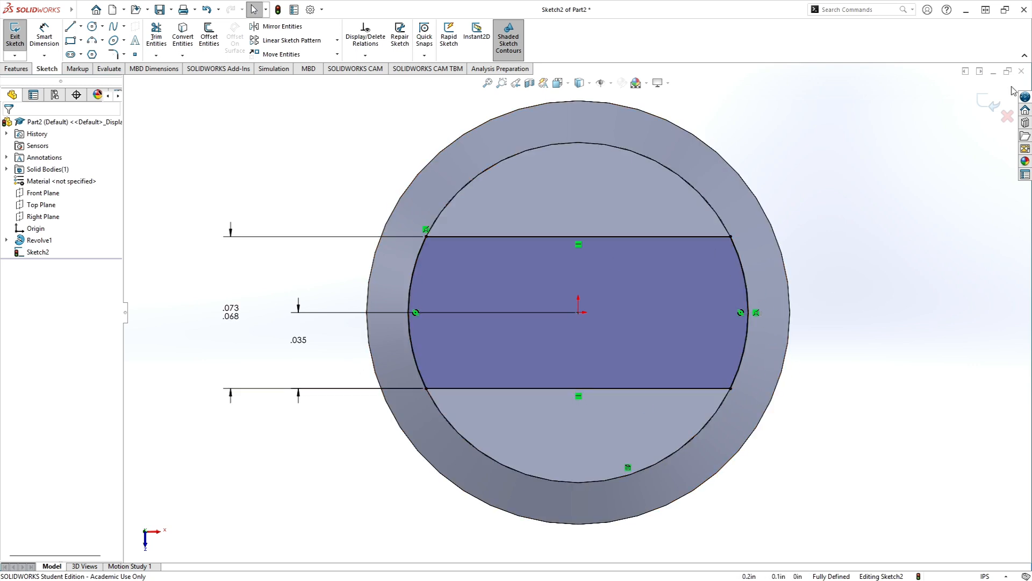
- Cut the central band profile 0.13 in deep (Blind) into the neck with Extruded Cut, checking the depth on the drawing
left_click(17, 69)
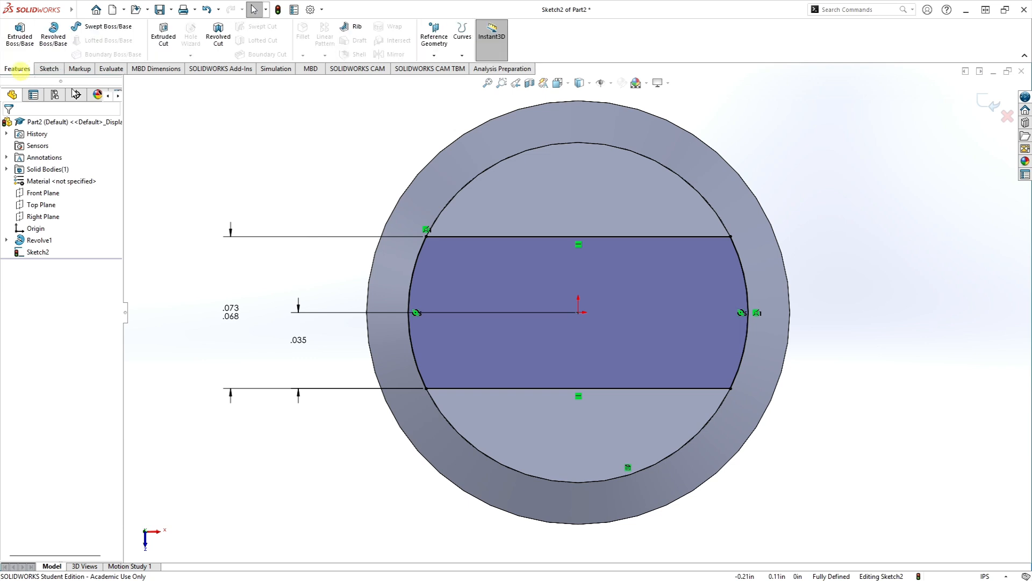
left_click(161, 47)
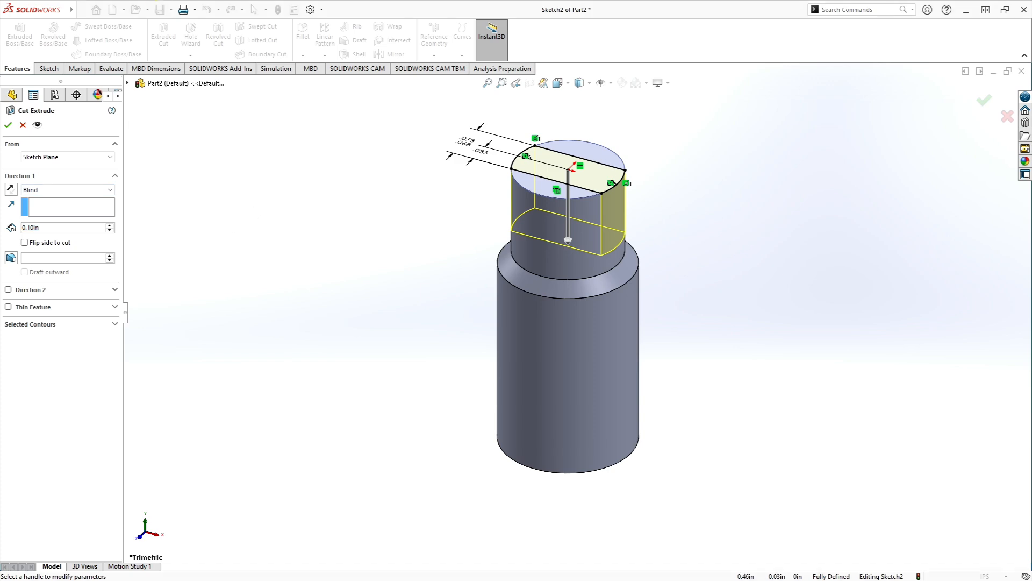
key("alt+Tab")
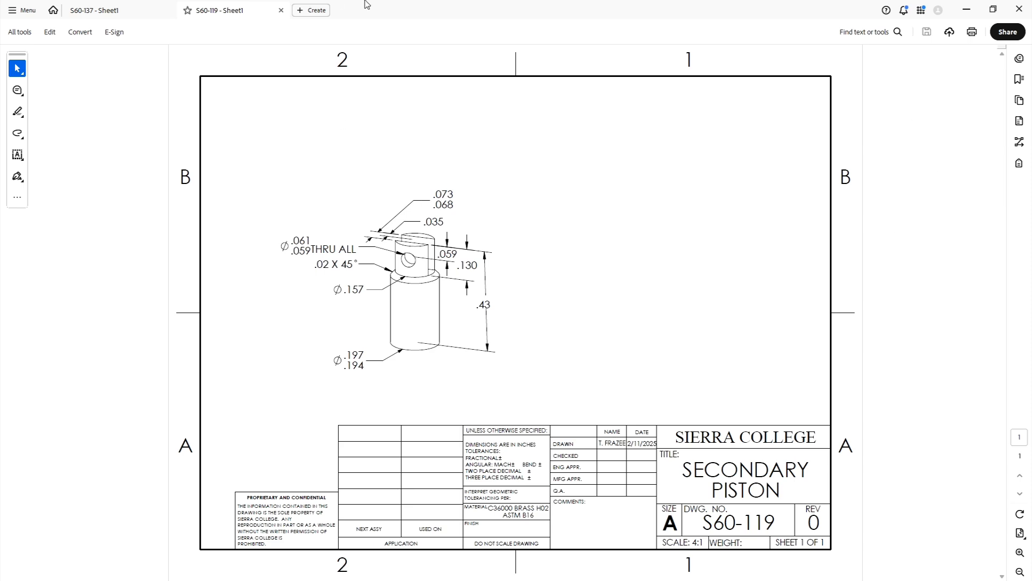
left_click(967, 10)
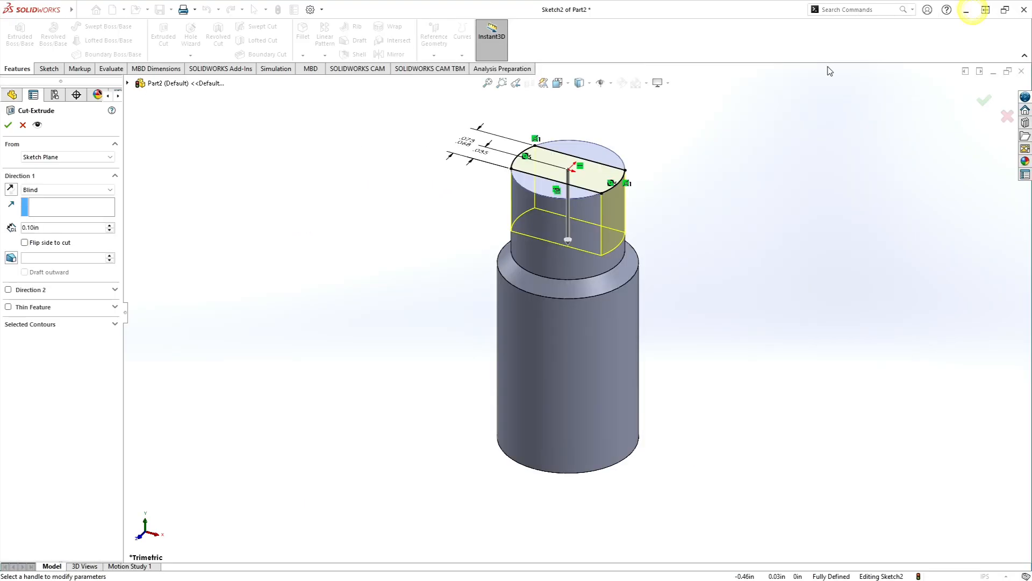
double_click(32, 227)
key("BackSpace")
type(".13")
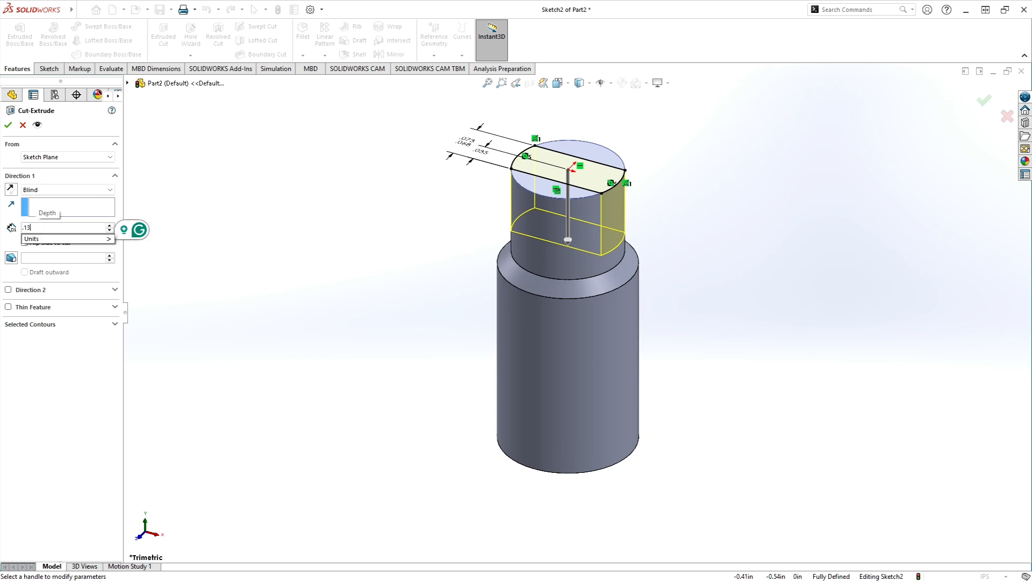
key("Return")
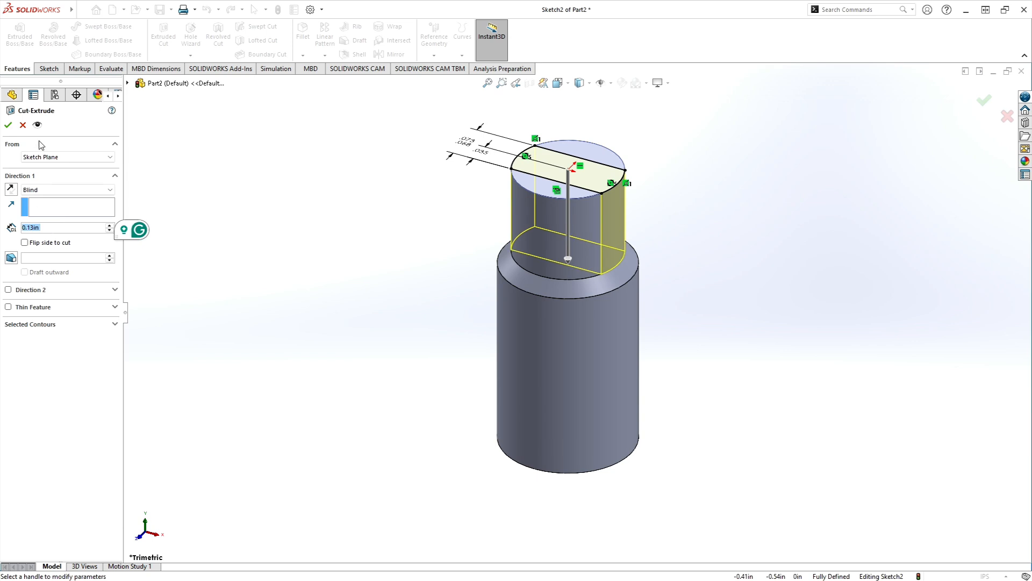
left_click(8, 125)
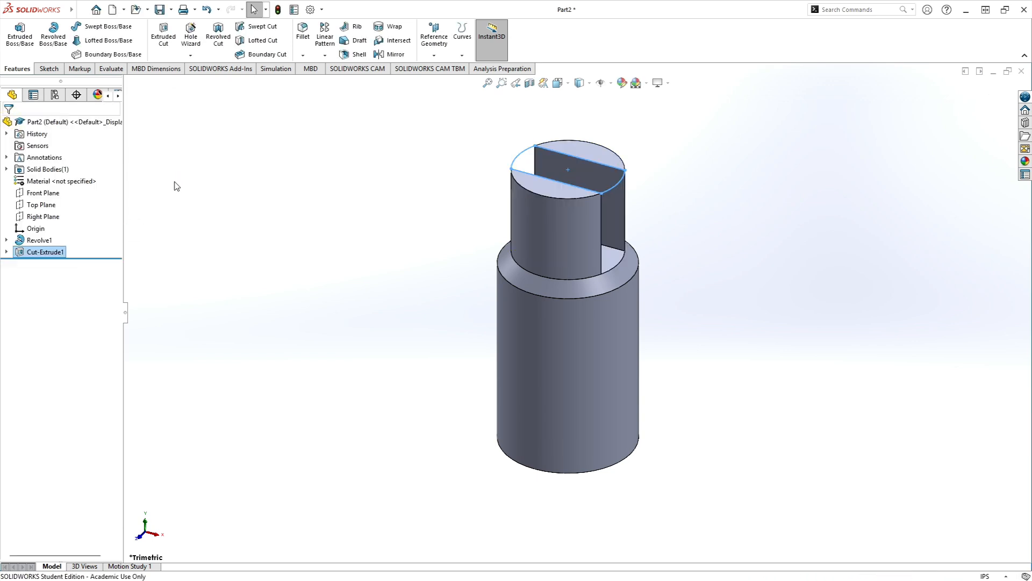
left_click(289, 187)
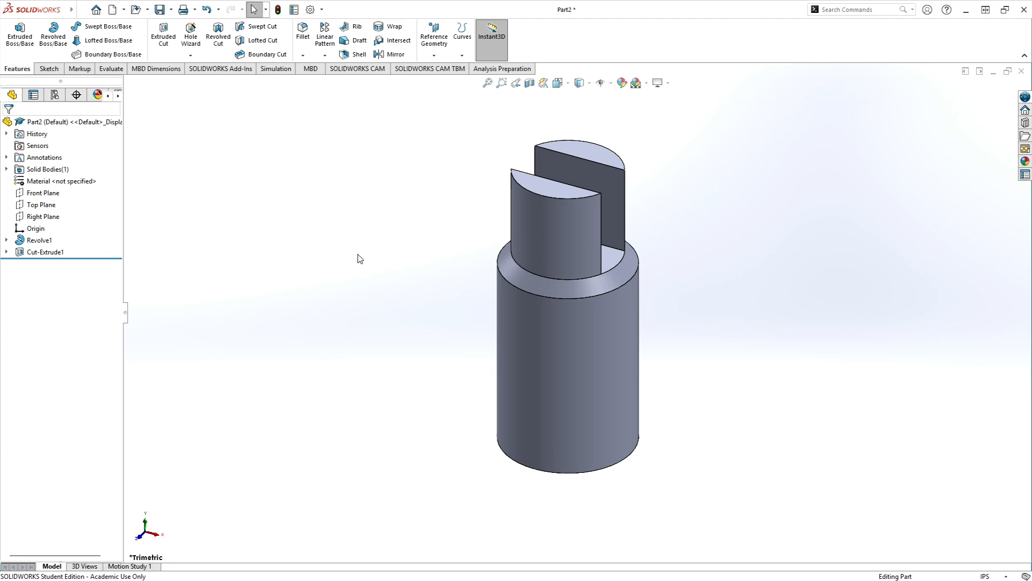
- Start a sketch on the Front Plane and draw a circle of about 0.02 in radius centred across the neck's width
left_click(49, 70)
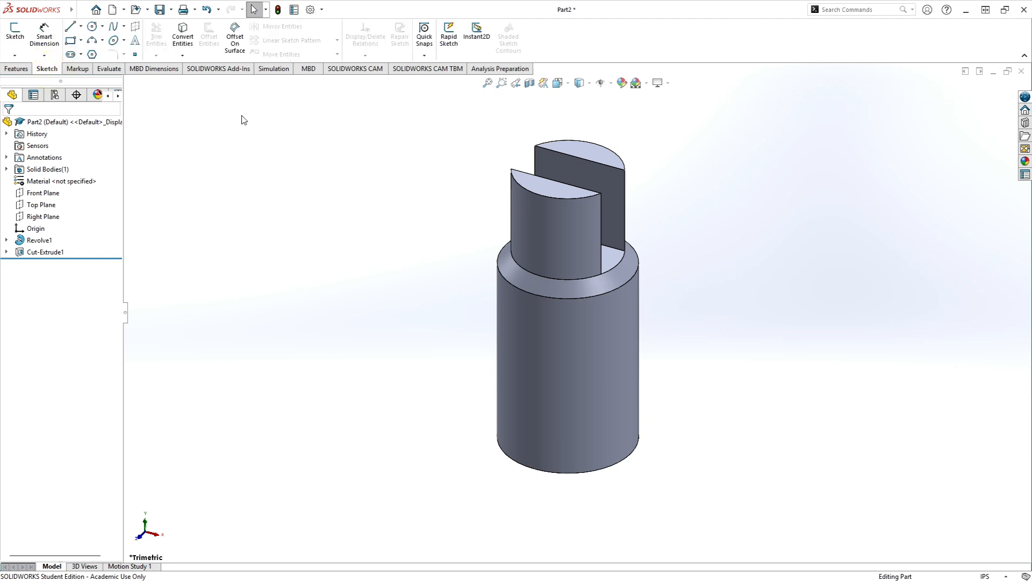
left_click(24, 32)
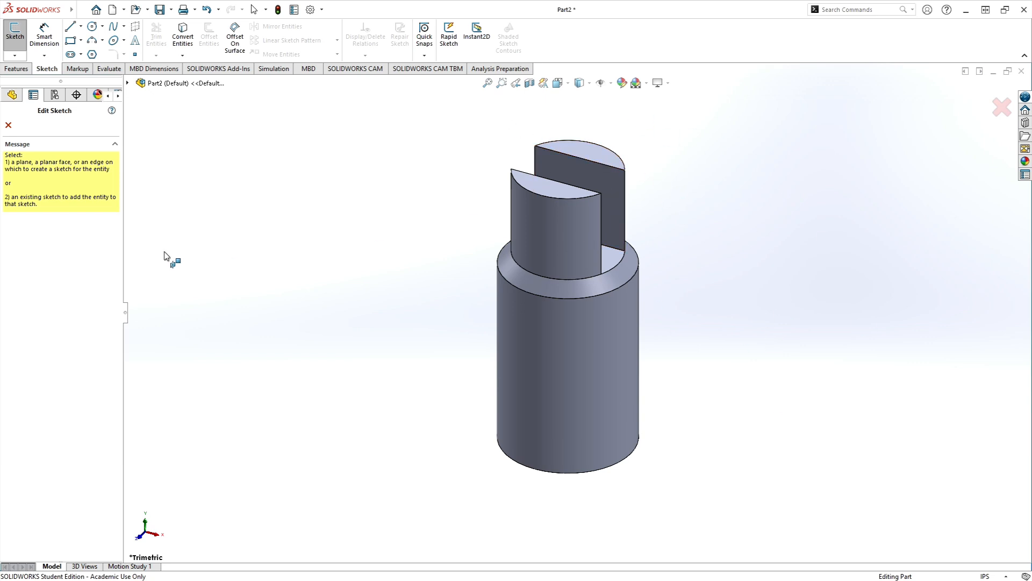
left_click(128, 84)
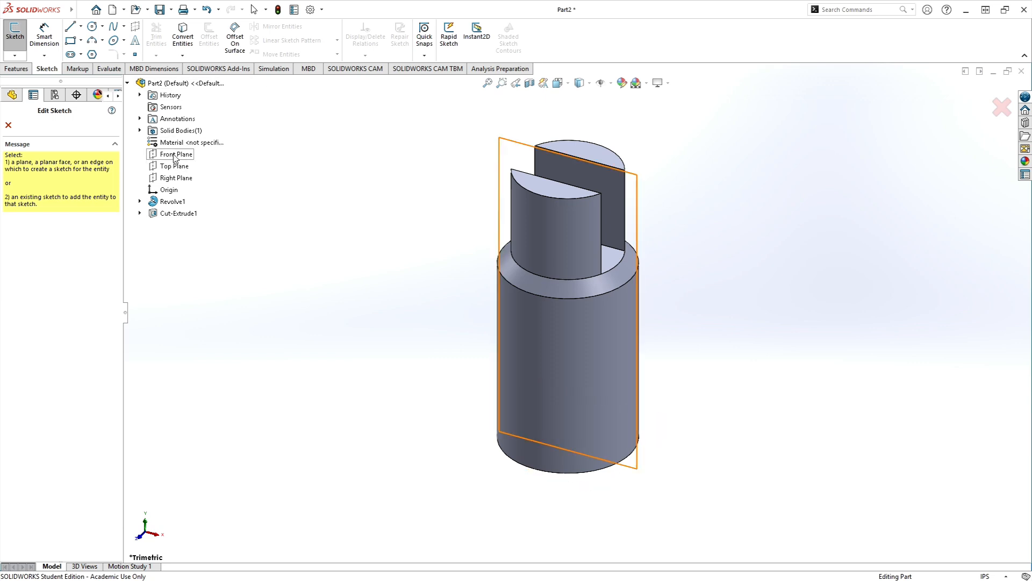
left_click(174, 155)
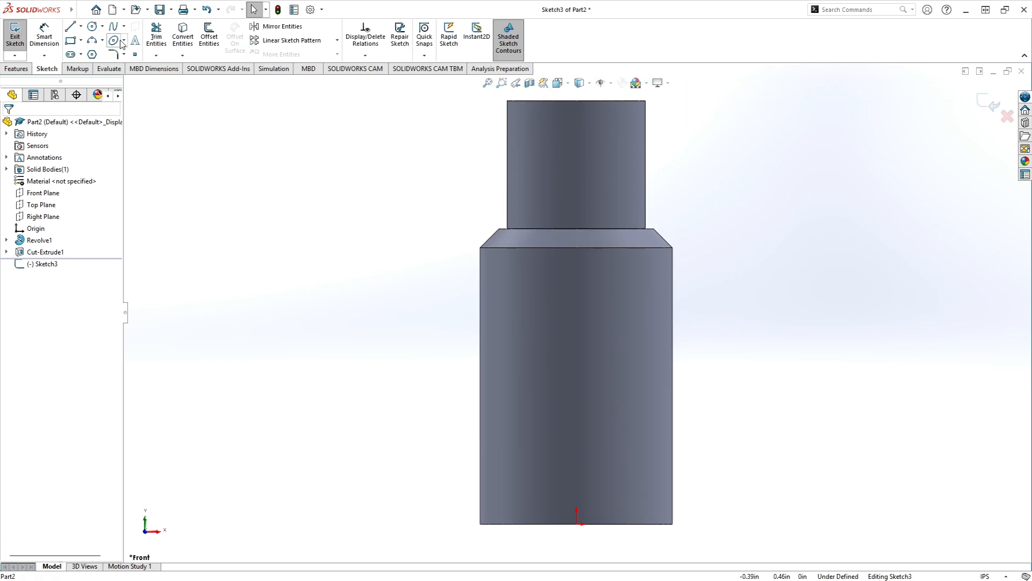
left_click(92, 26)
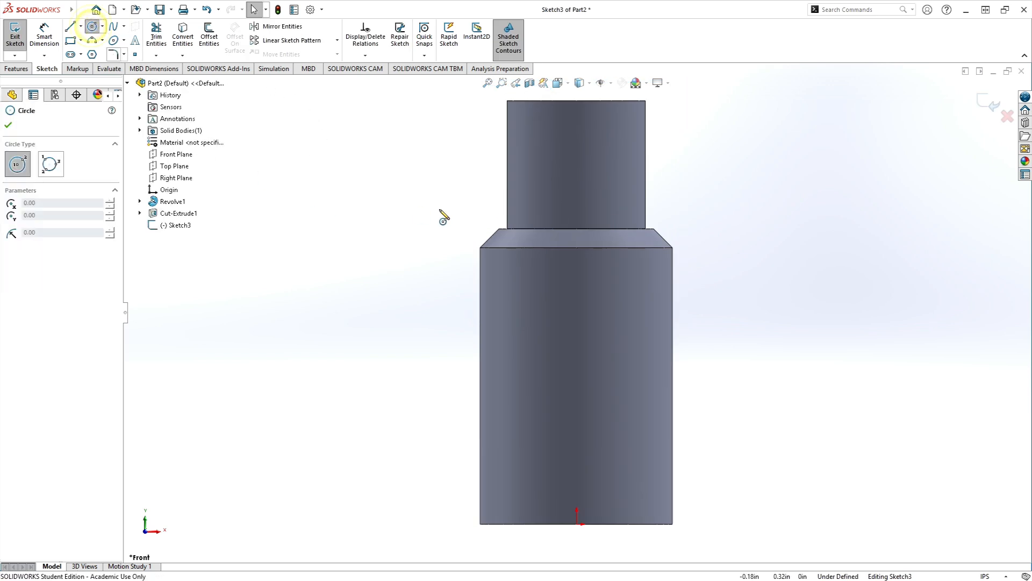
left_click(577, 156)
left_click(592, 168)
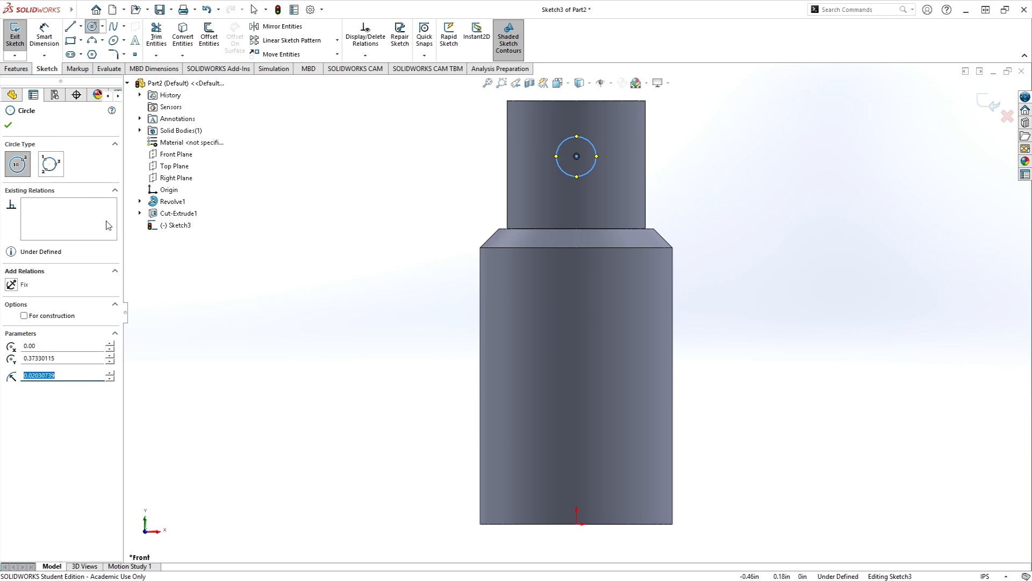
key("Escape")
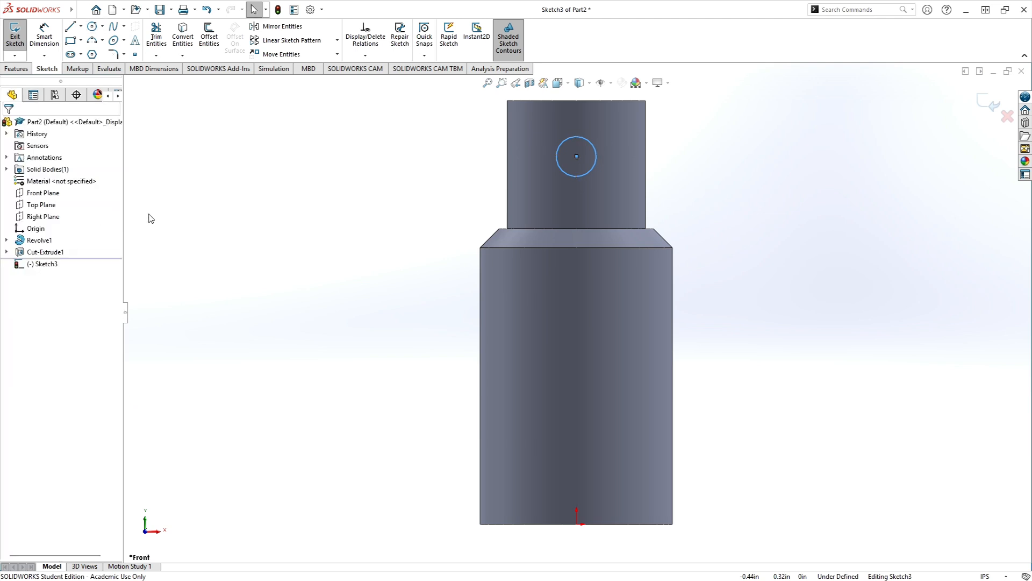
- Add a vertical relation between the circle's centre and the origin
left_click(576, 157)
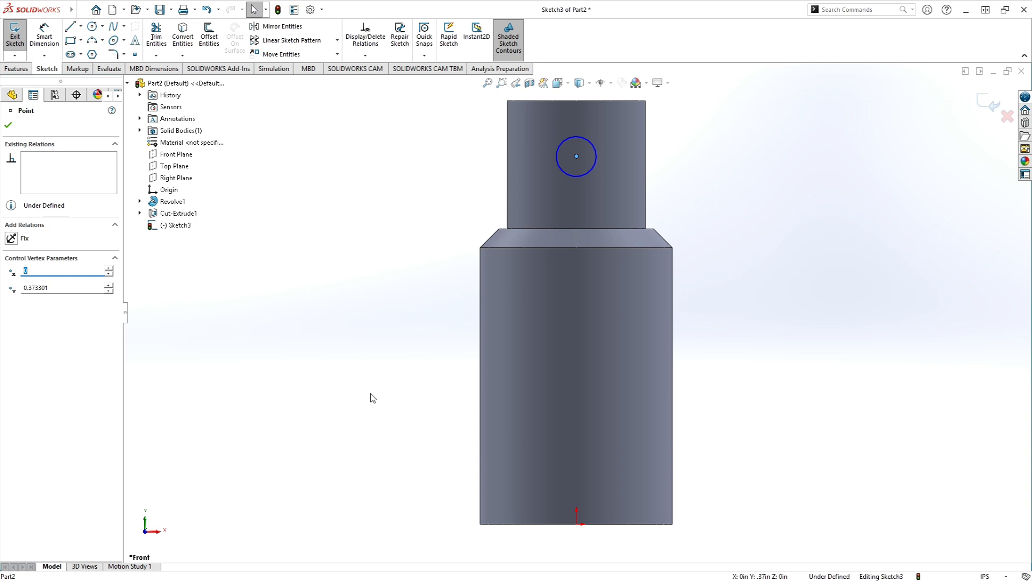
left_click(577, 524, "ctrl")
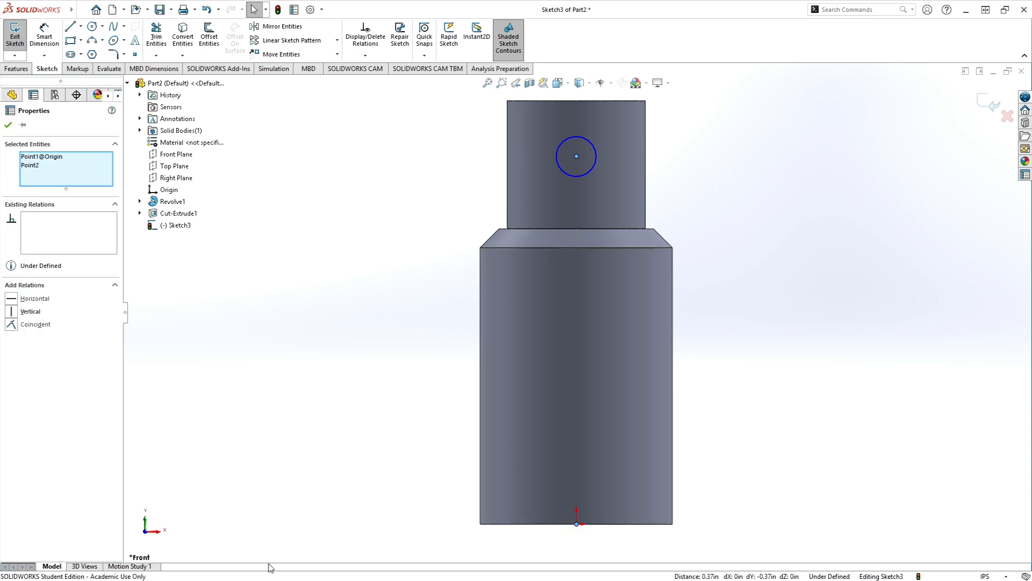
left_click(11, 311)
left_click(384, 230)
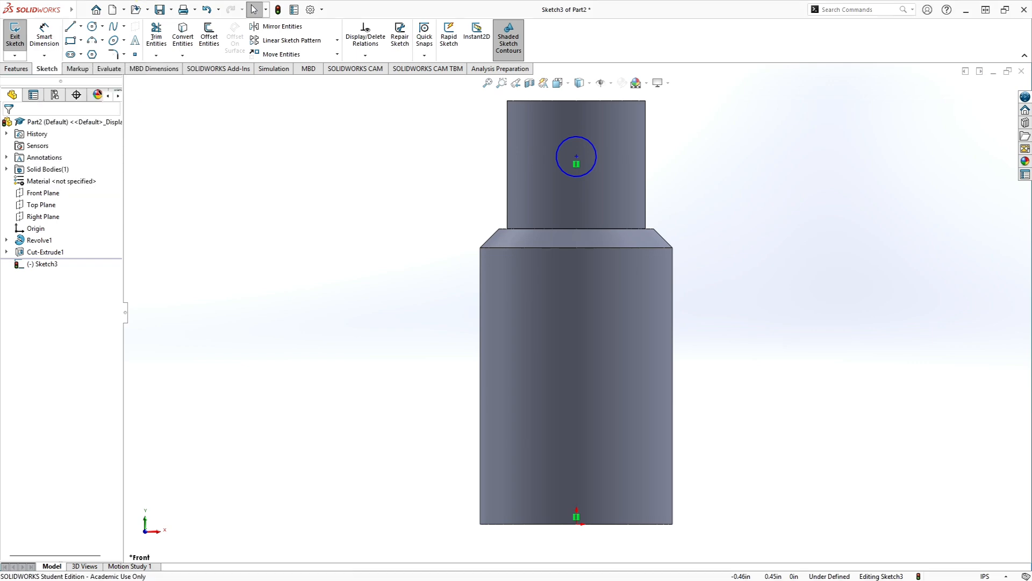
- Check the hole position on the drawing and dimension the circle's centre 0.059 in below the neck's top edge
key("alt+Tab")
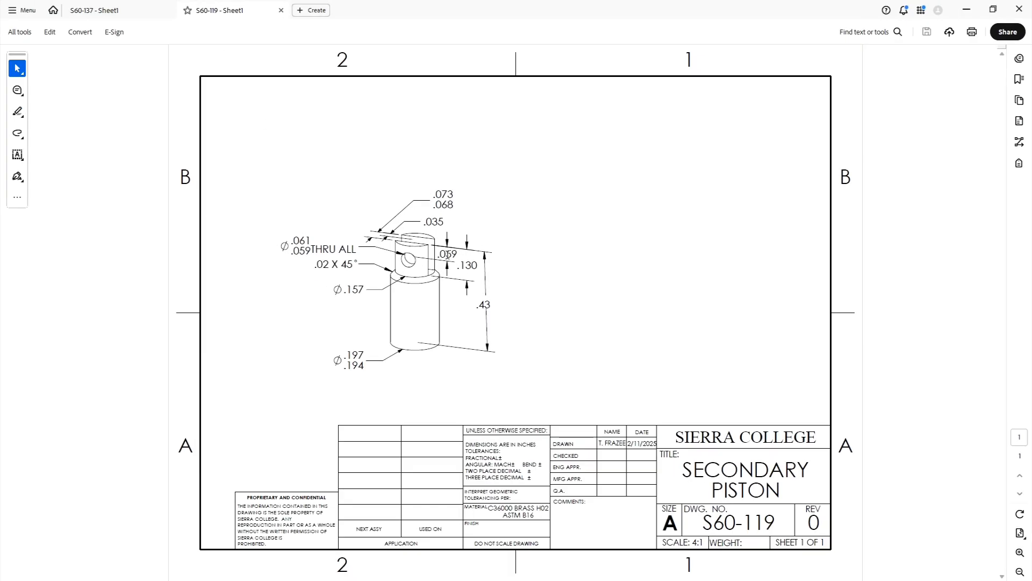
left_click(966, 12)
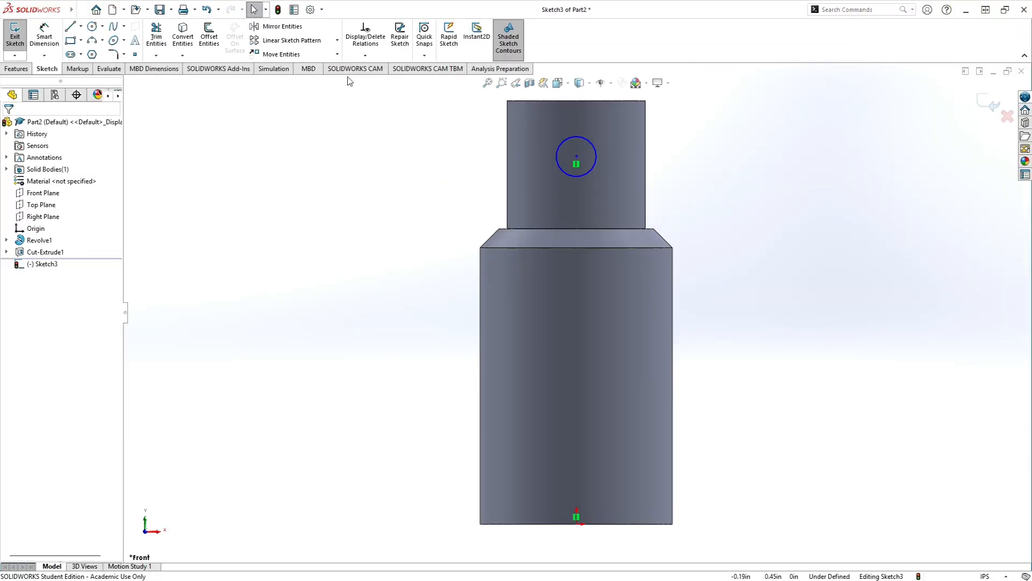
left_click(54, 44)
left_click(593, 101)
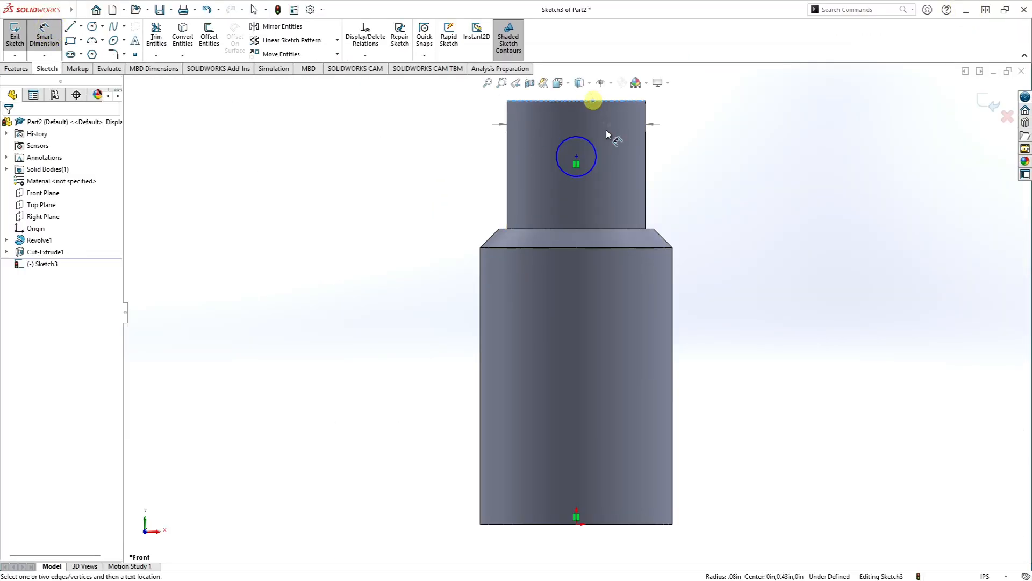
left_click(577, 156)
left_click(716, 128)
type(".059")
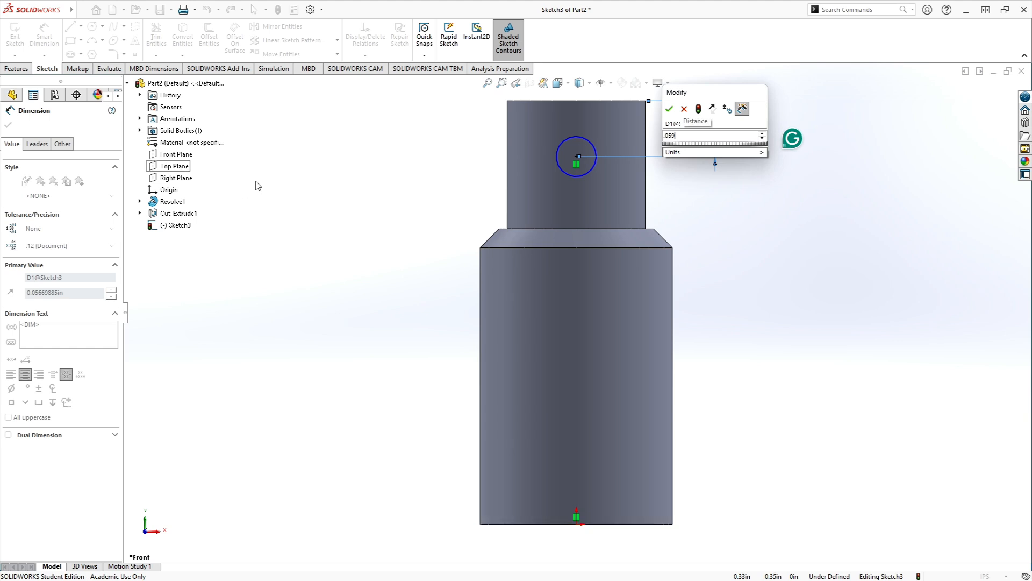
left_click(669, 108)
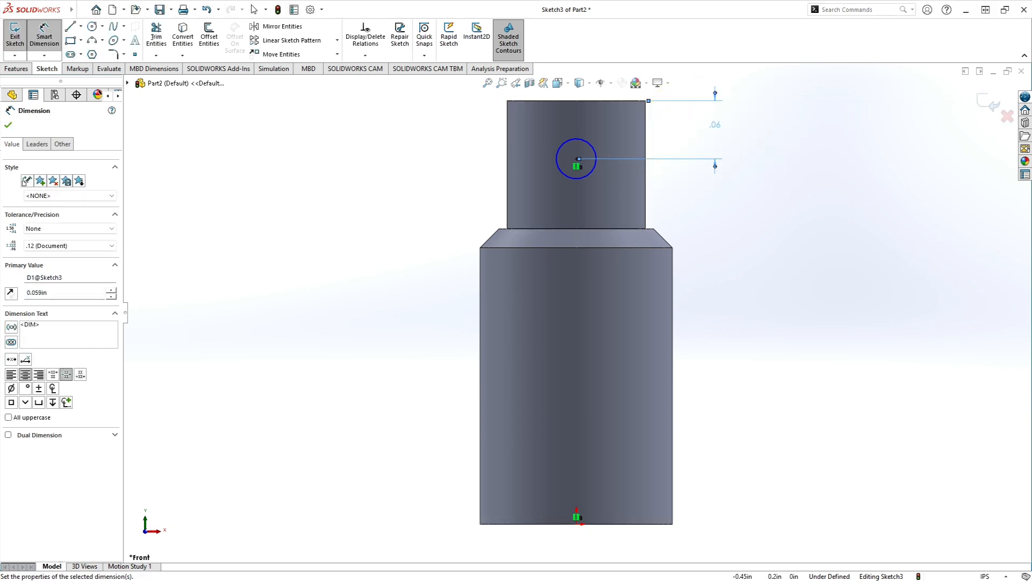
- Set the hole position dimension's precision to three decimals (.123) and centre its text between the extension lines
left_click(69, 247)
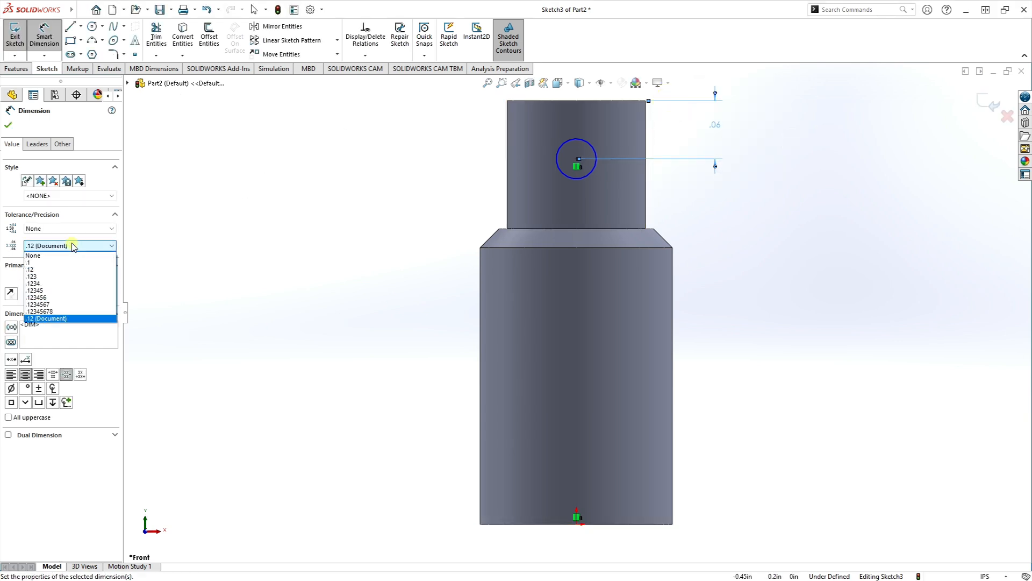
left_click(60, 277)
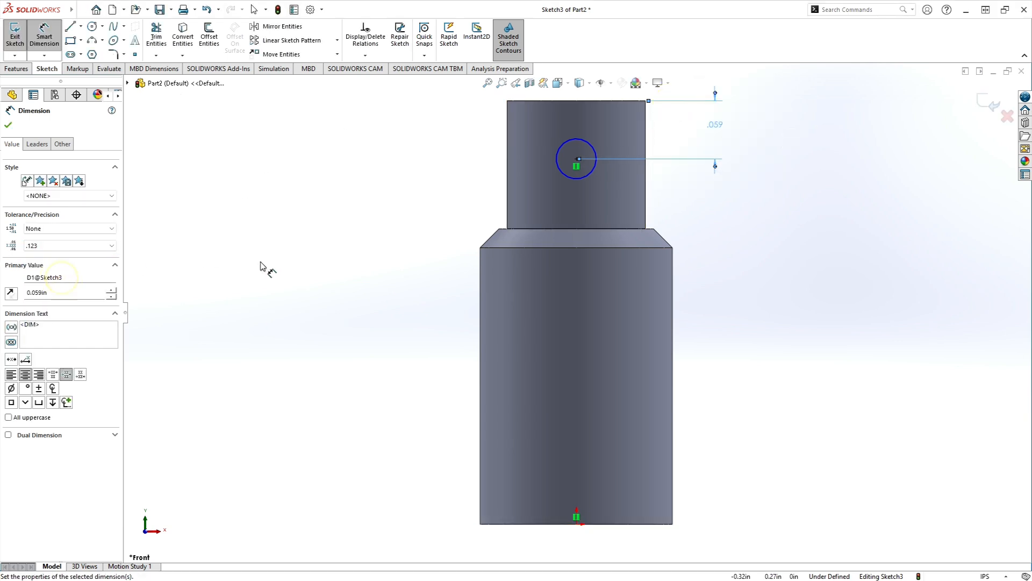
left_click(11, 359)
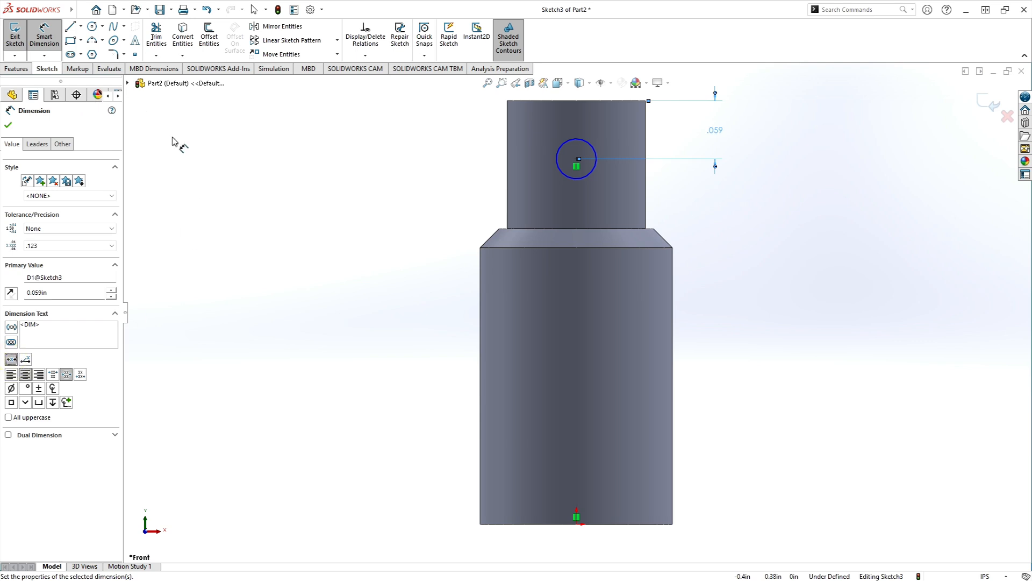
left_click(8, 126)
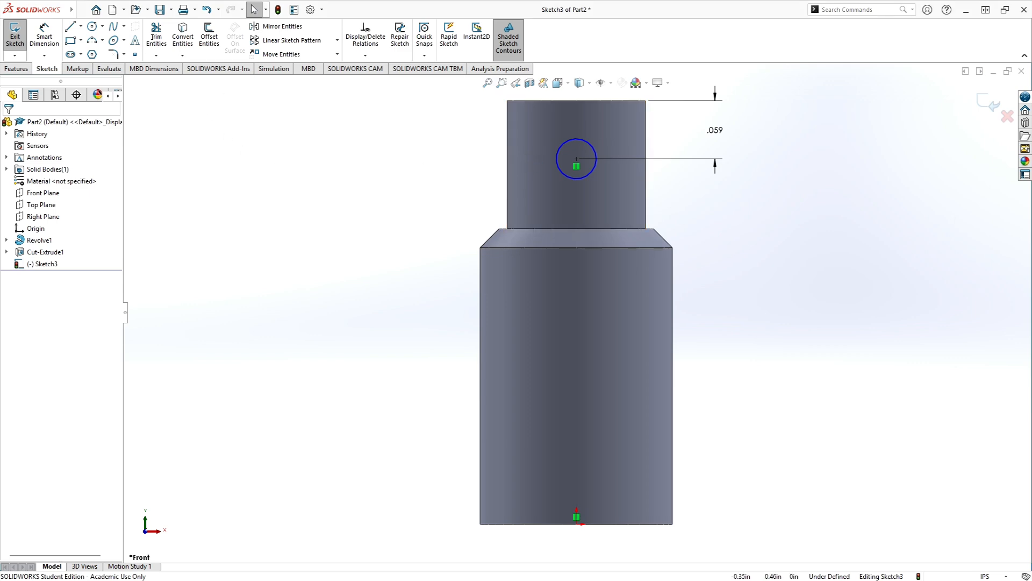
- Check the cross hole's diameter on the drawing and dimension the circle's diameter as 0.06 in
key("alt+Tab")
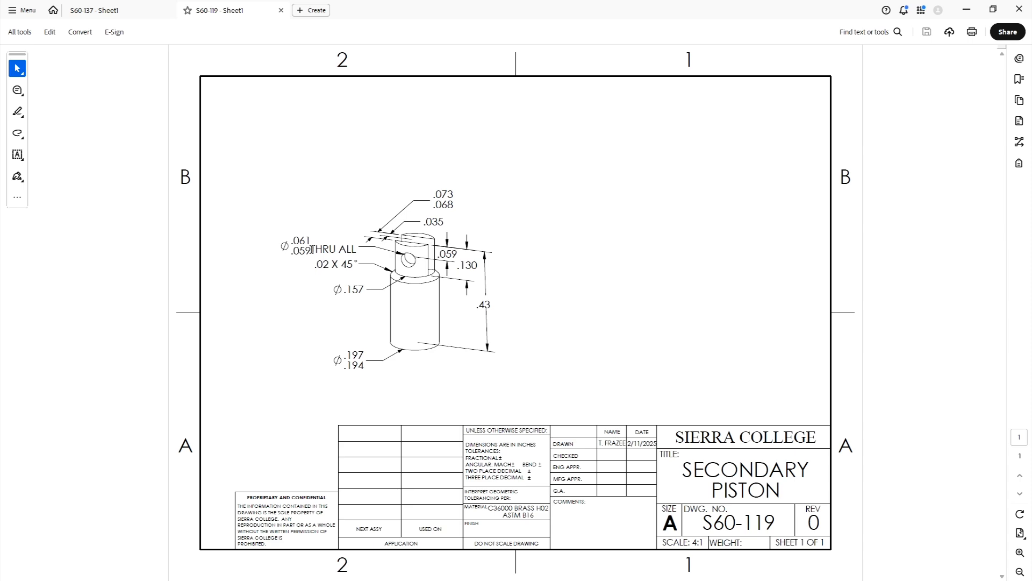
left_click(966, 10)
left_click(45, 32)
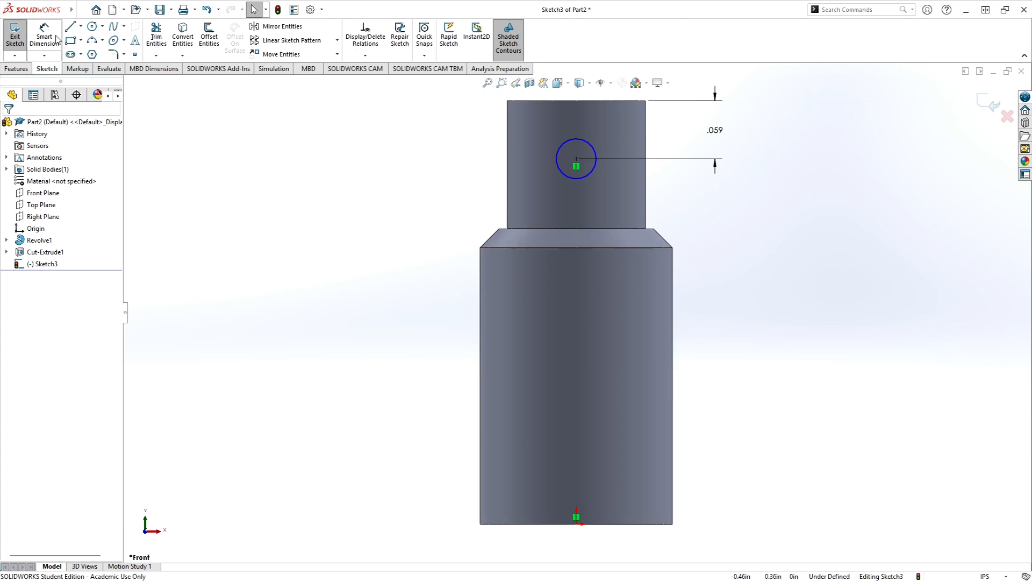
left_click(562, 145)
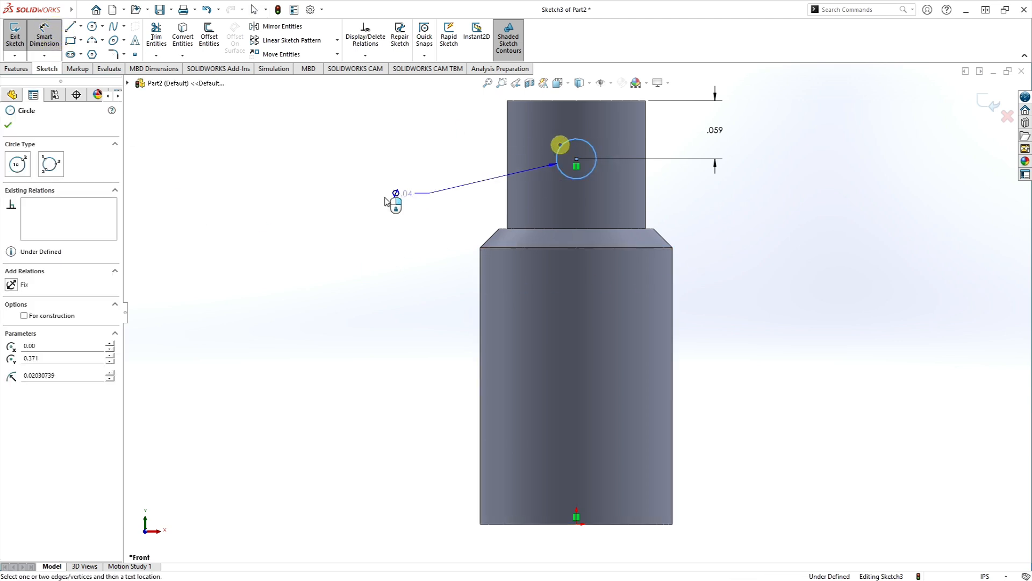
left_click(334, 110)
type(".06")
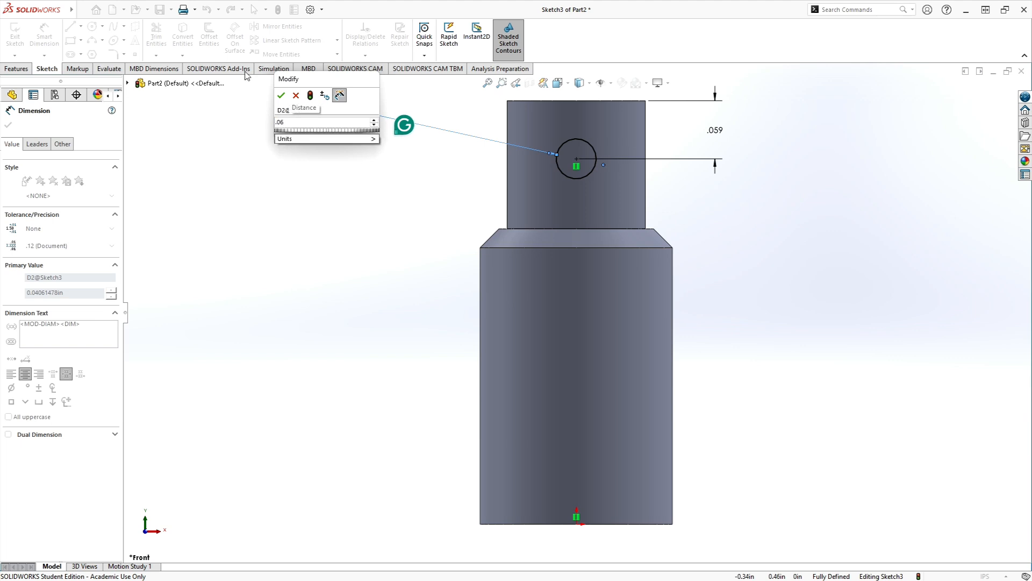
left_click(281, 96)
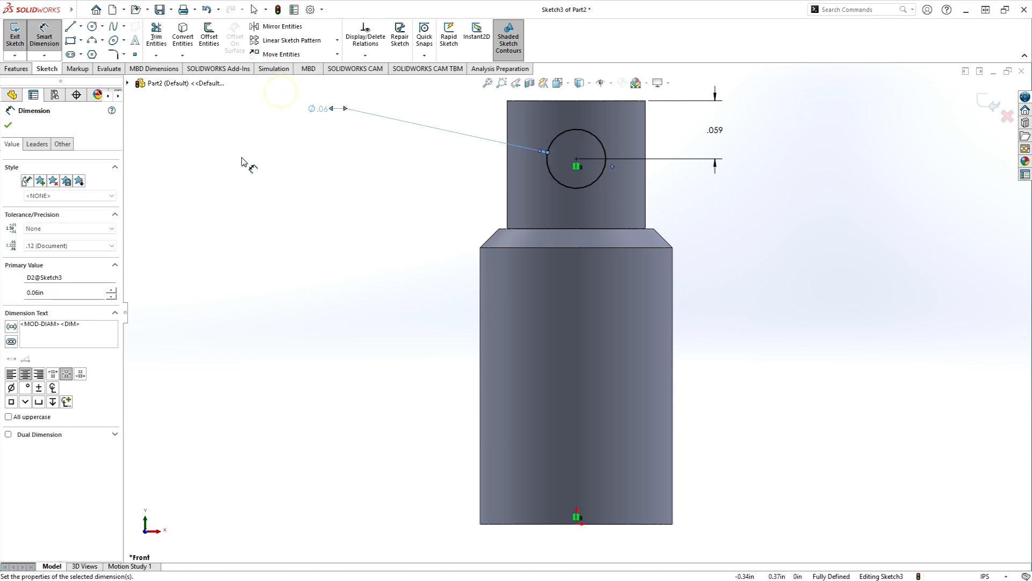
- Give the circle's diameter dimension three-decimal precision (.123) and a Limit tolerance of +0.001 and -0.001 in
left_click(72, 247)
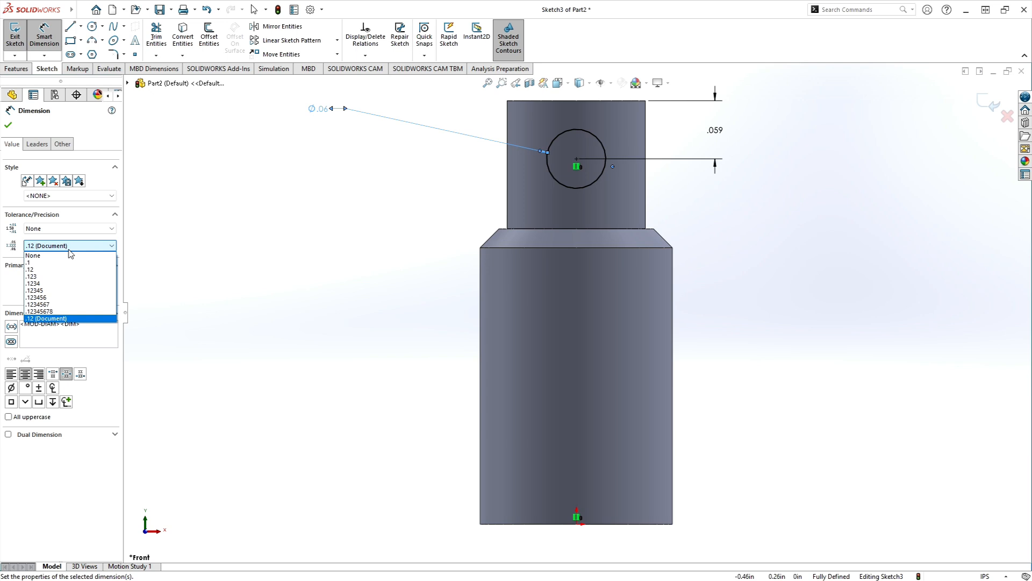
left_click(63, 277)
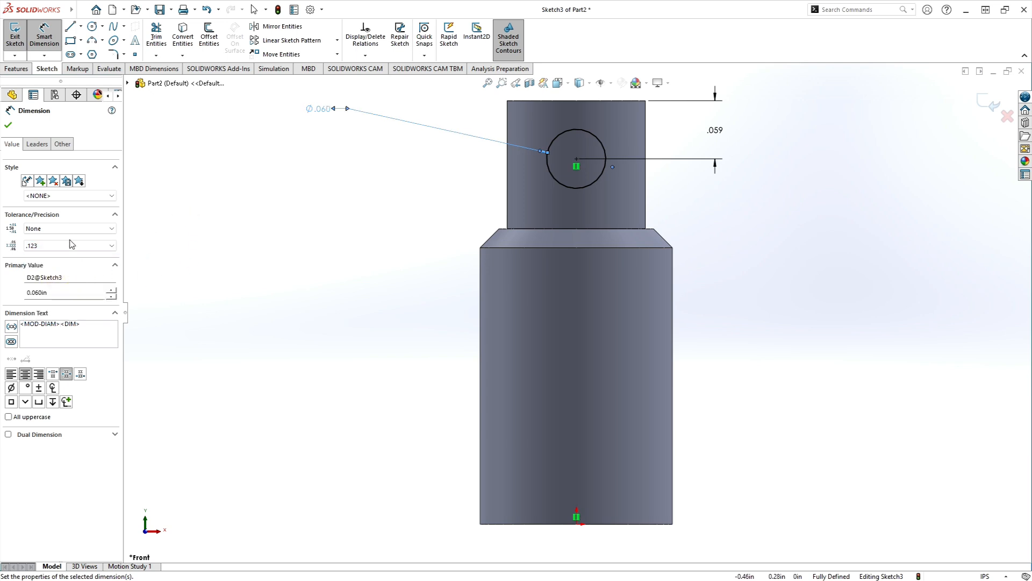
left_click(63, 229)
left_click(52, 261)
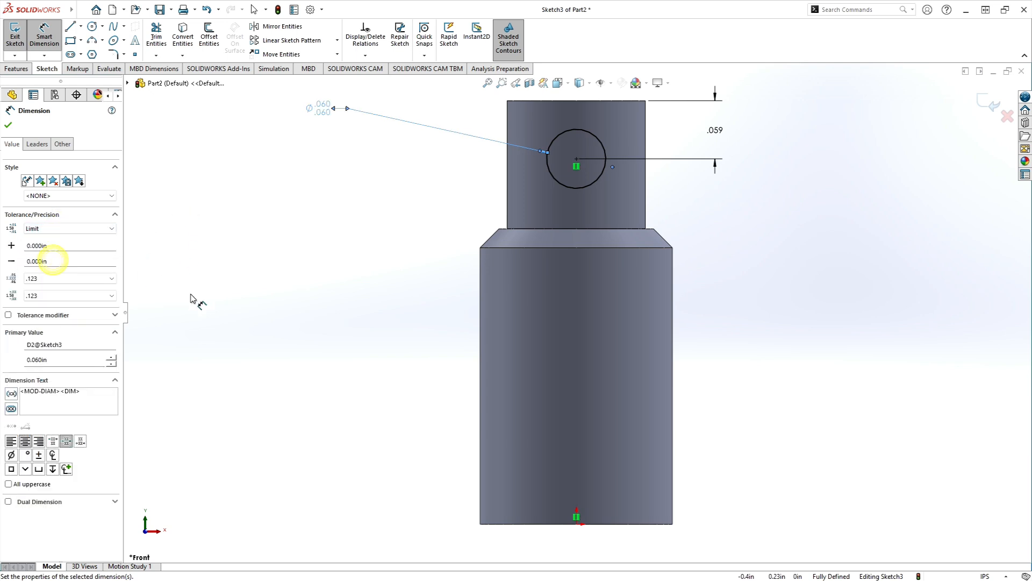
left_click(54, 246)
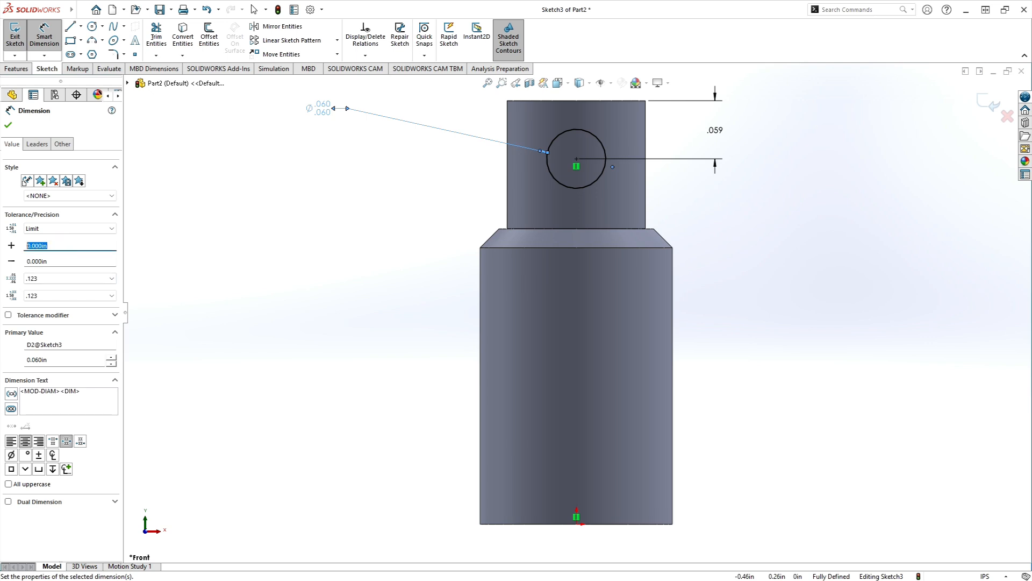
type("1")
key("Return")
left_click(66, 262)
type(".001")
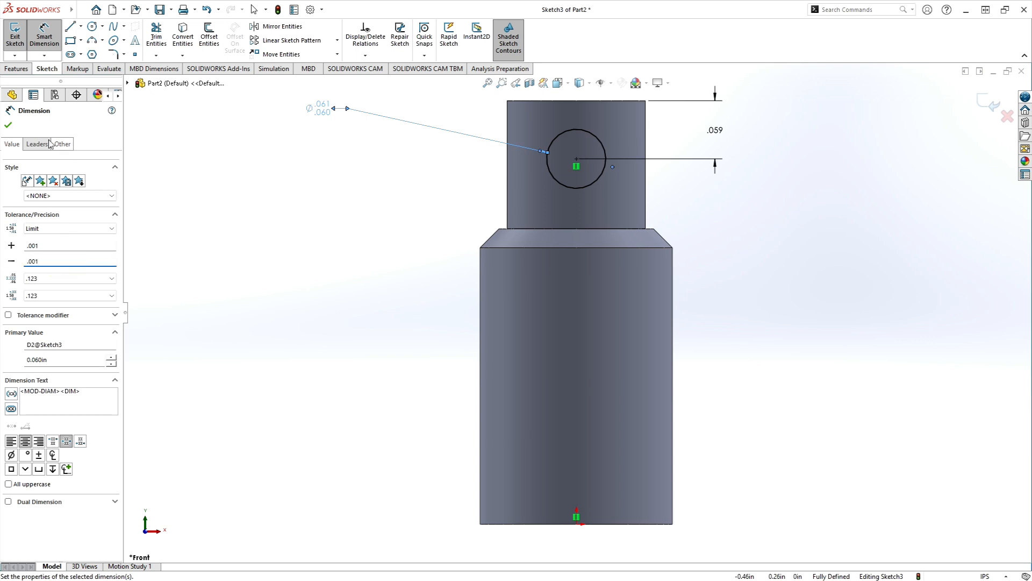
left_click(8, 125)
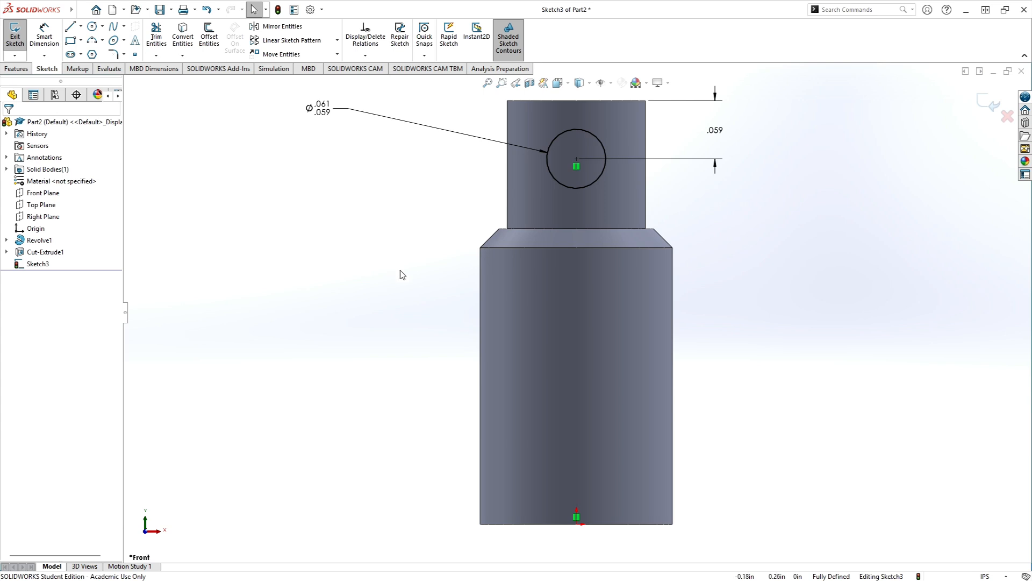
- Cut the circle through both sides of the slotted neck with Extruded Cut set to Through All - Both
scroll(797, 292, "up", 8)
middle_click_drag(848, 281, 763, 329)
scroll(546, 320, "down", 6)
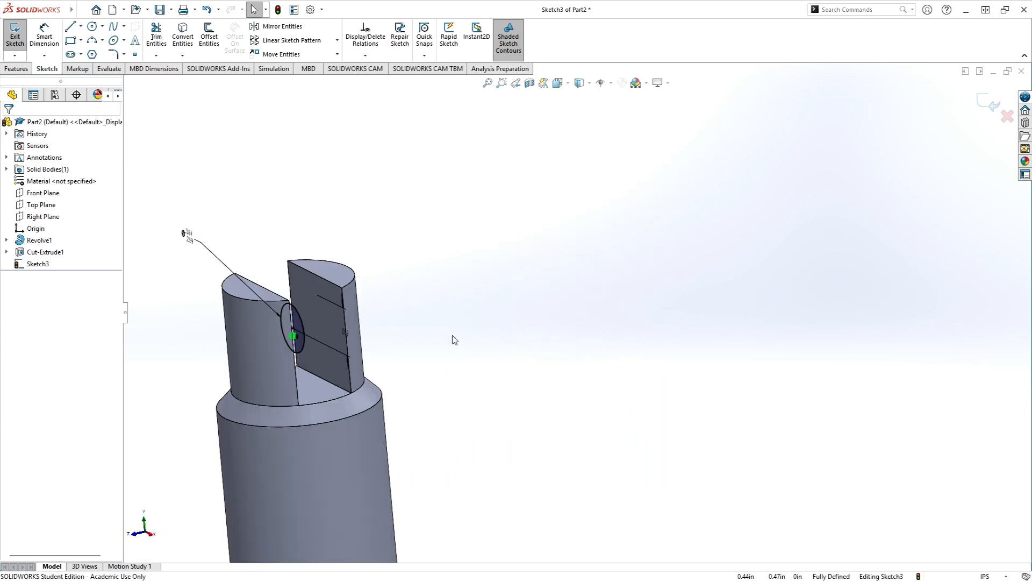
scroll(458, 337, "up", 2)
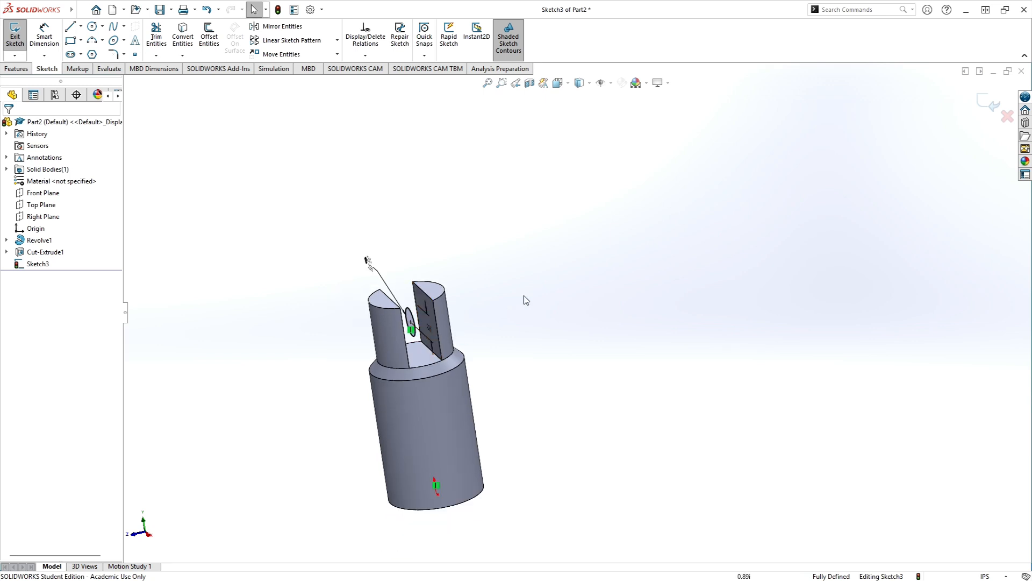
scroll(508, 312, "down", 2)
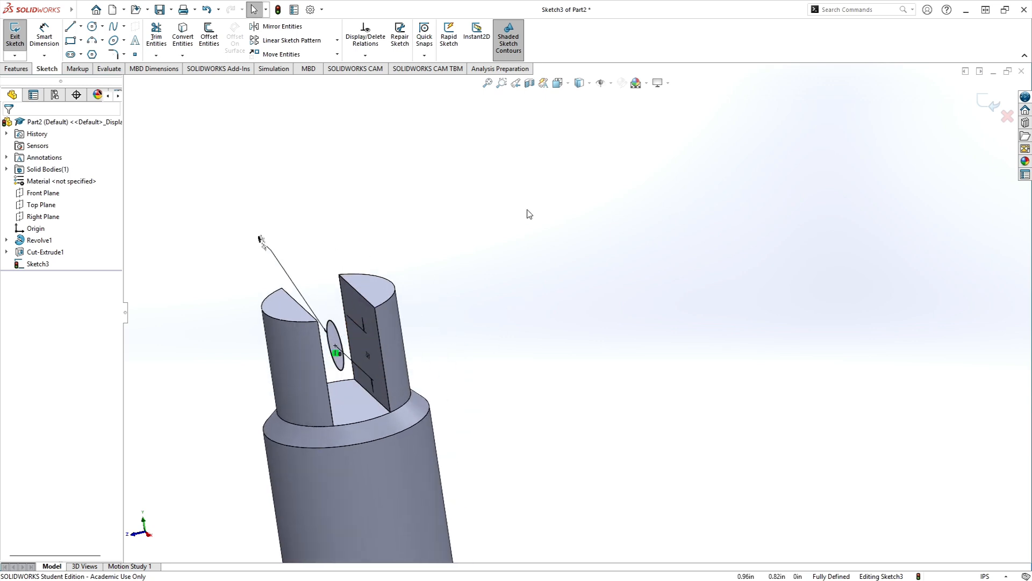
left_click(16, 69)
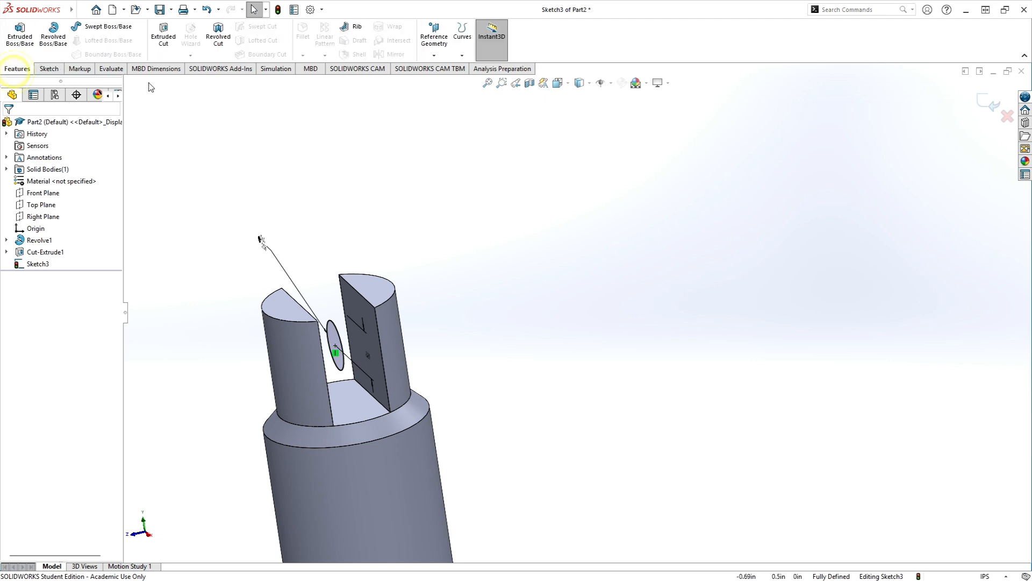
left_click(163, 35)
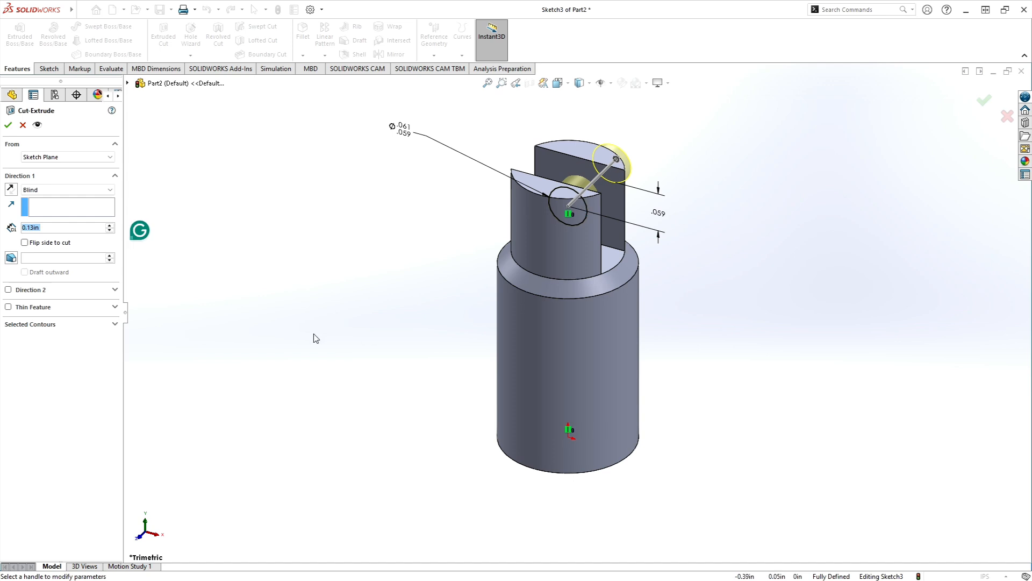
left_click(110, 189)
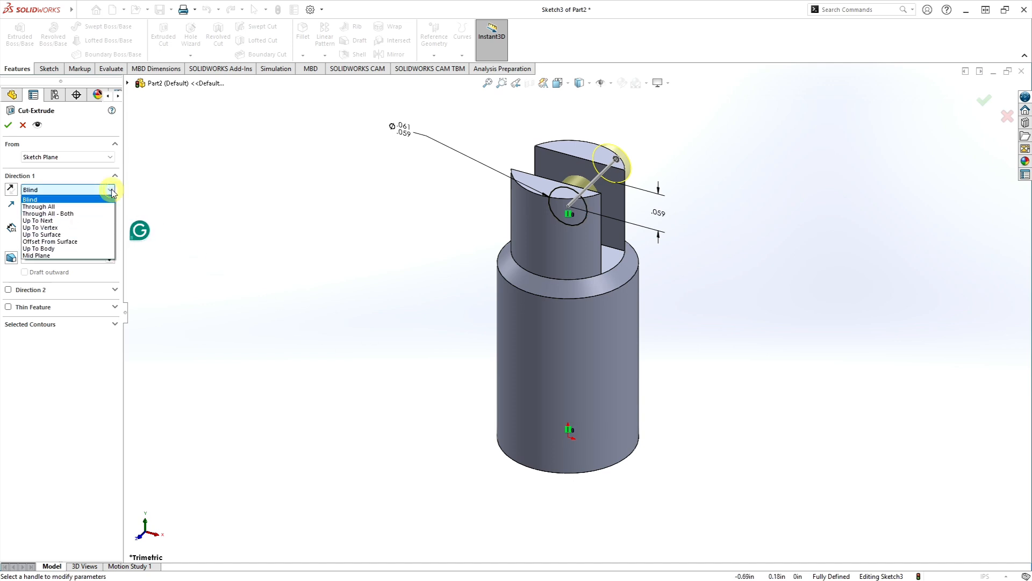
left_click(75, 214)
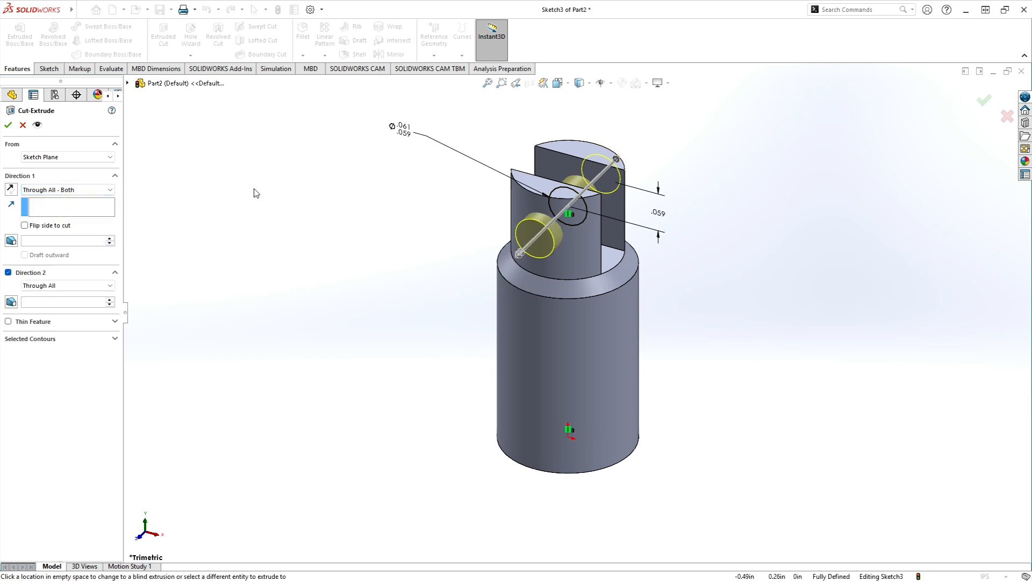
left_click(8, 125)
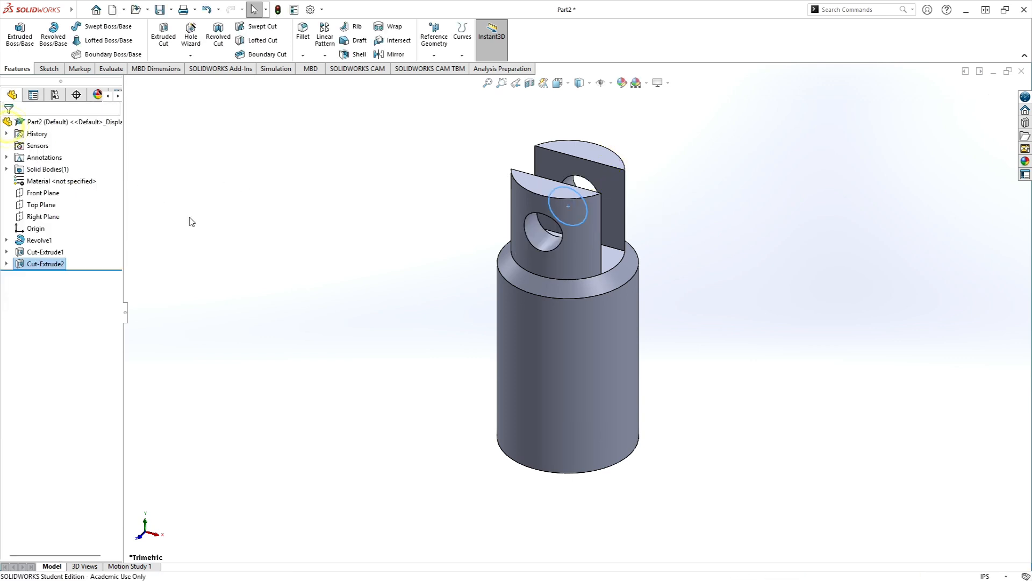
left_click(192, 221)
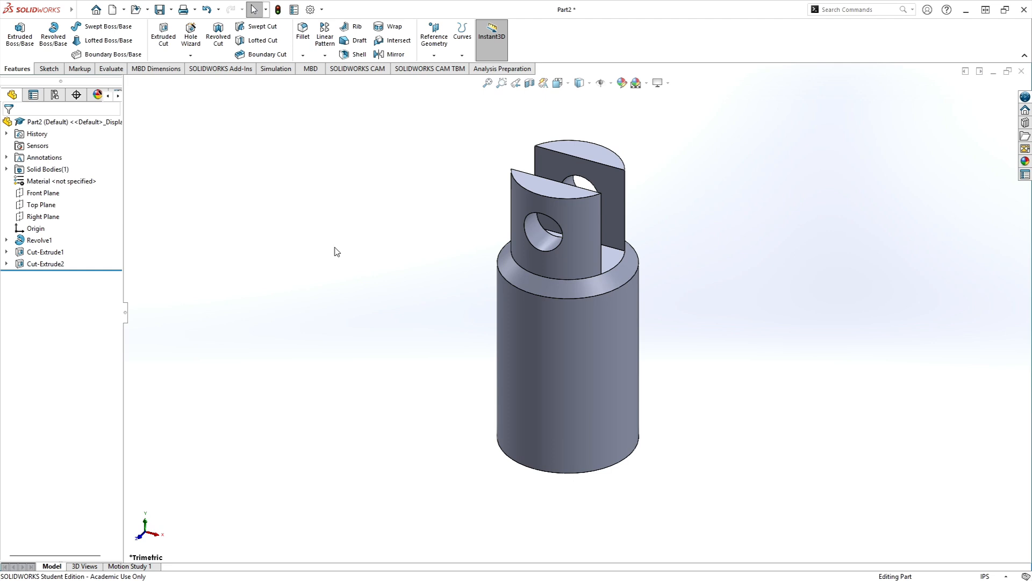
- Look over the part's custom properties and the sketches under the revolve and both cut features without changing anything
left_click(295, 9)
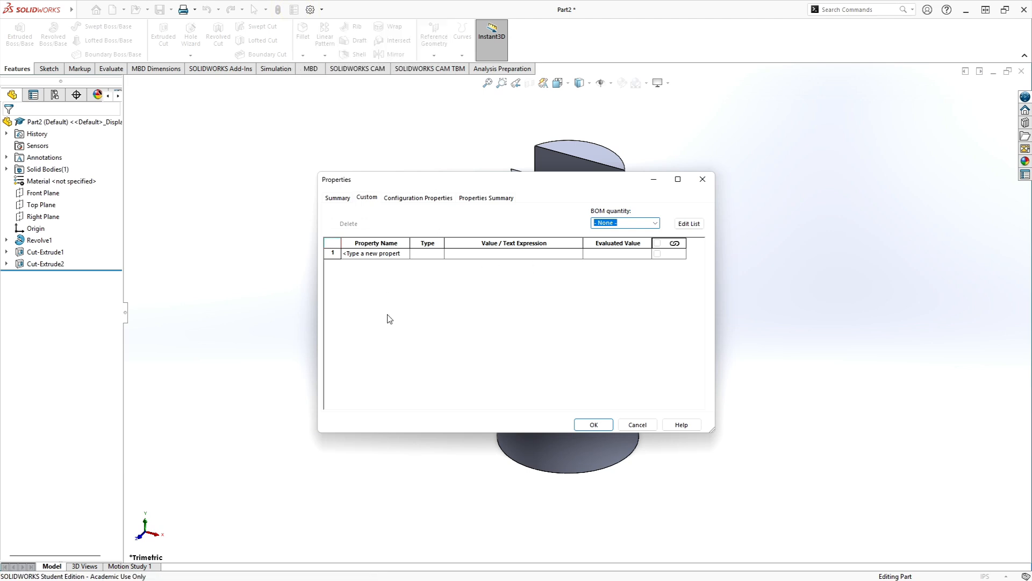
left_click(634, 424)
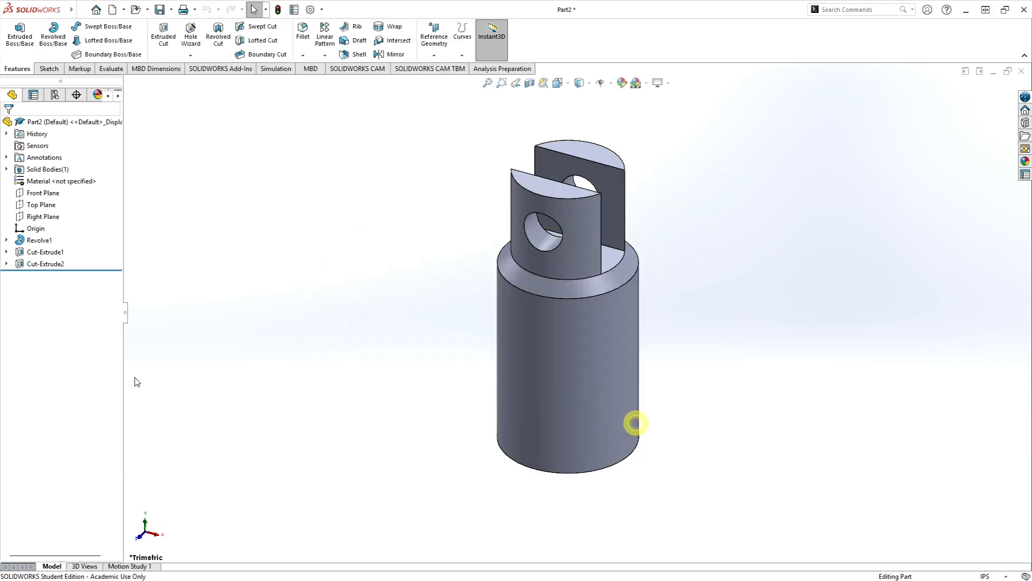
left_click(6, 240)
left_click(6, 263)
left_click(6, 287)
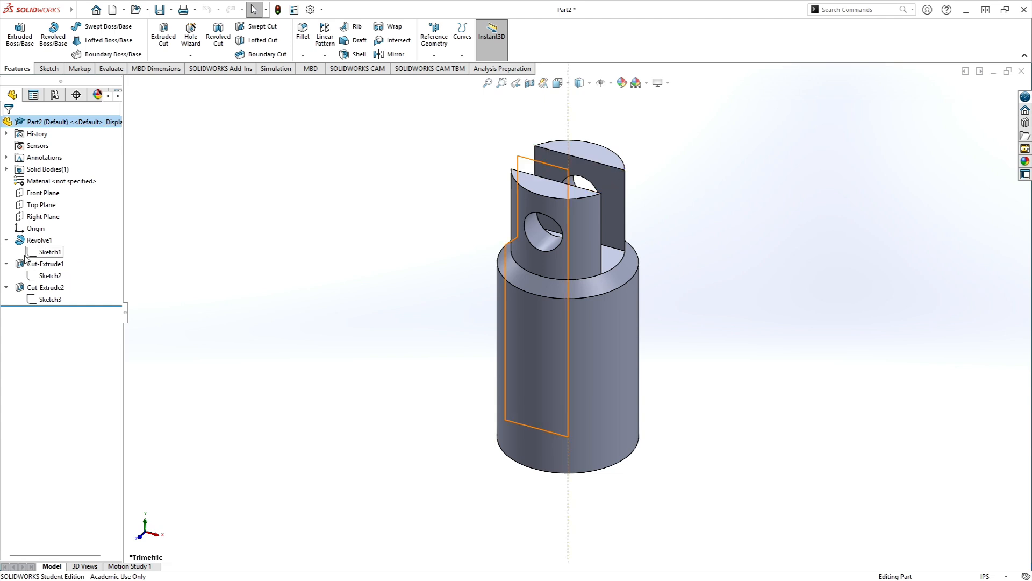
left_click(7, 240)
left_click(7, 252)
left_click(6, 263)
left_click(290, 319)
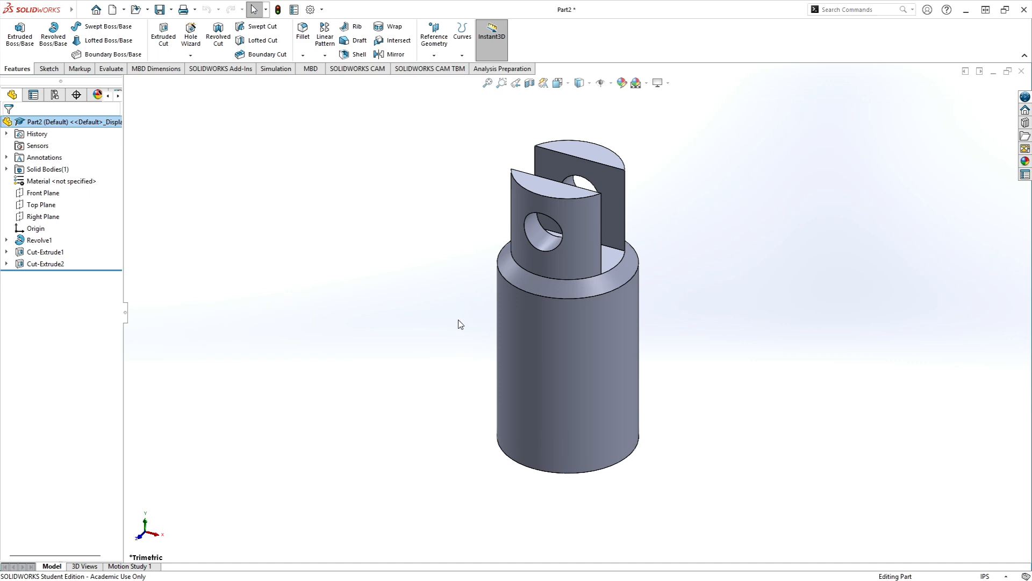